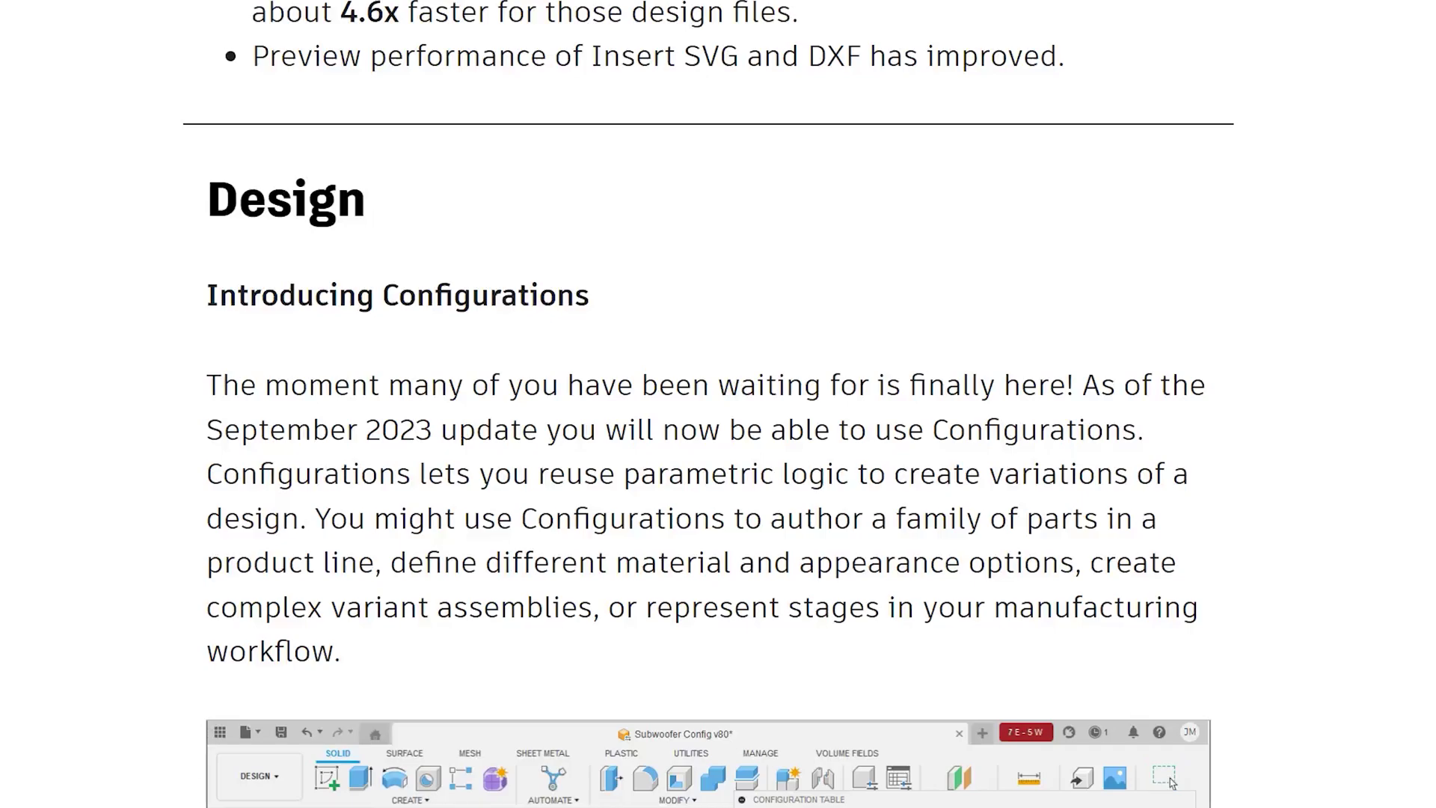
pyautogui.scroll(-1, 707, 404)
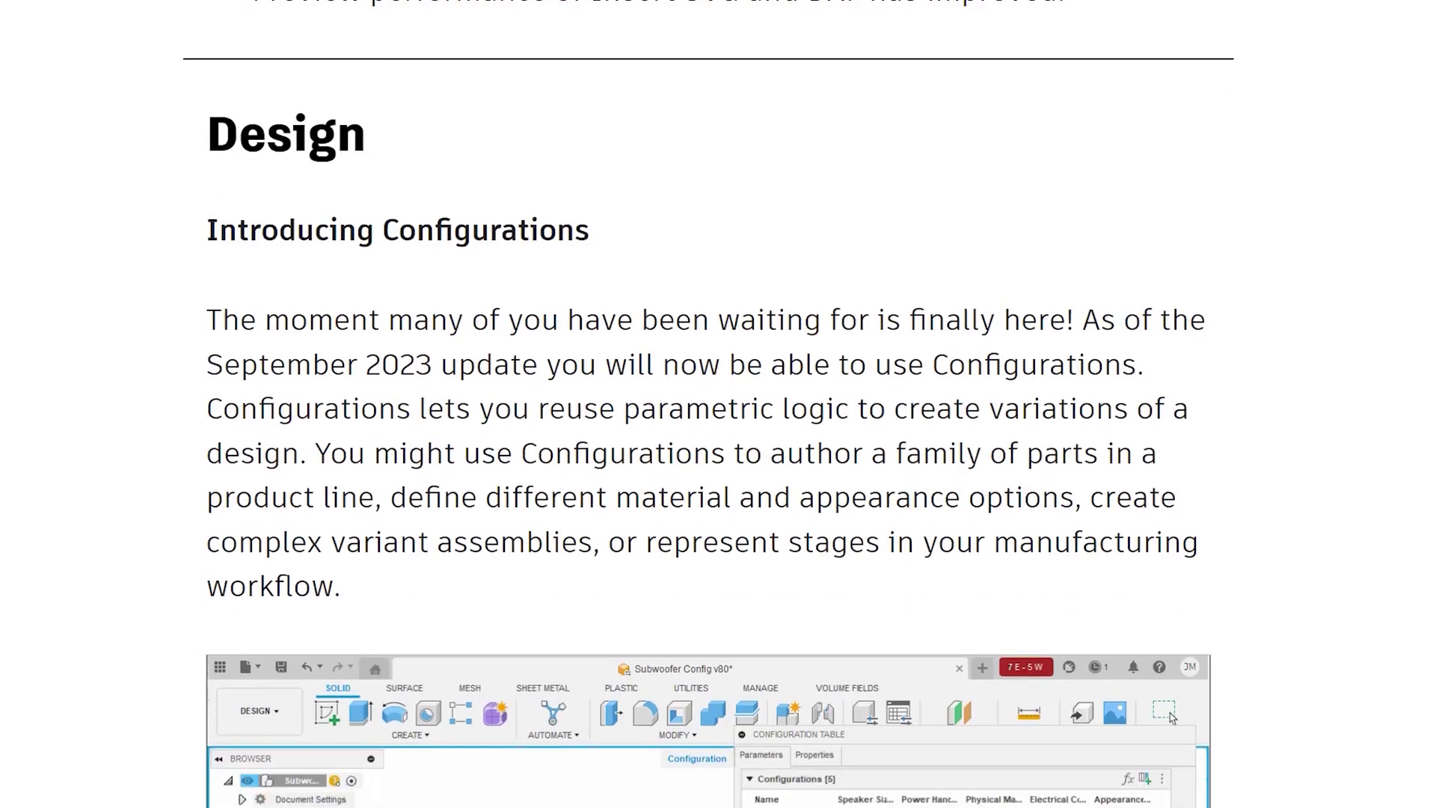
pyautogui.scroll(-4, 708, 404)
pyautogui.scroll(-2, 709, 405)
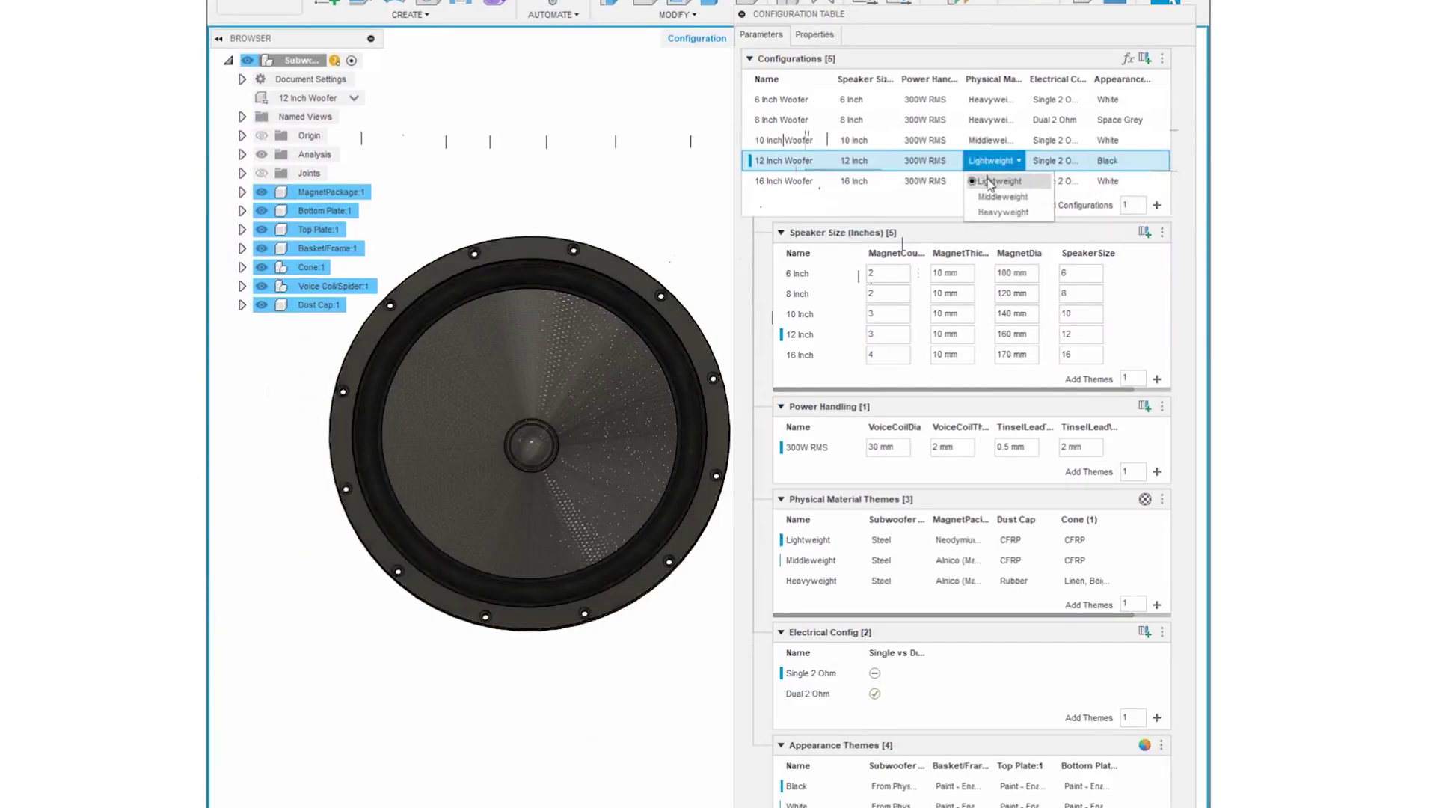
pyautogui.scroll(-5, 708, 404)
pyautogui.scroll(-2, 708, 404)
pyautogui.scroll(-3, 709, 404)
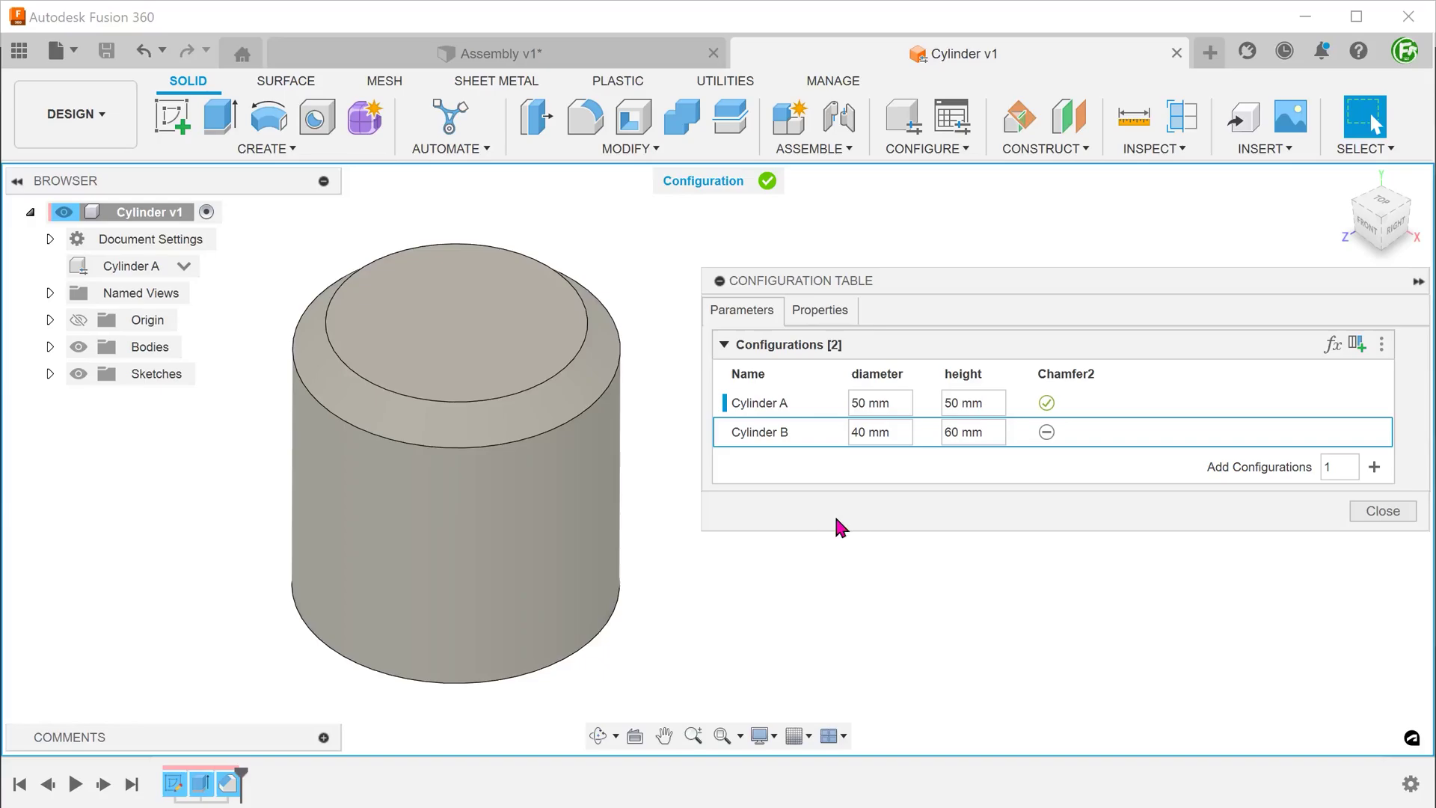
# - Switch the cylinder from Cylinder B to Cylinder A and back to Cylinder B
pyautogui.click(756, 440)
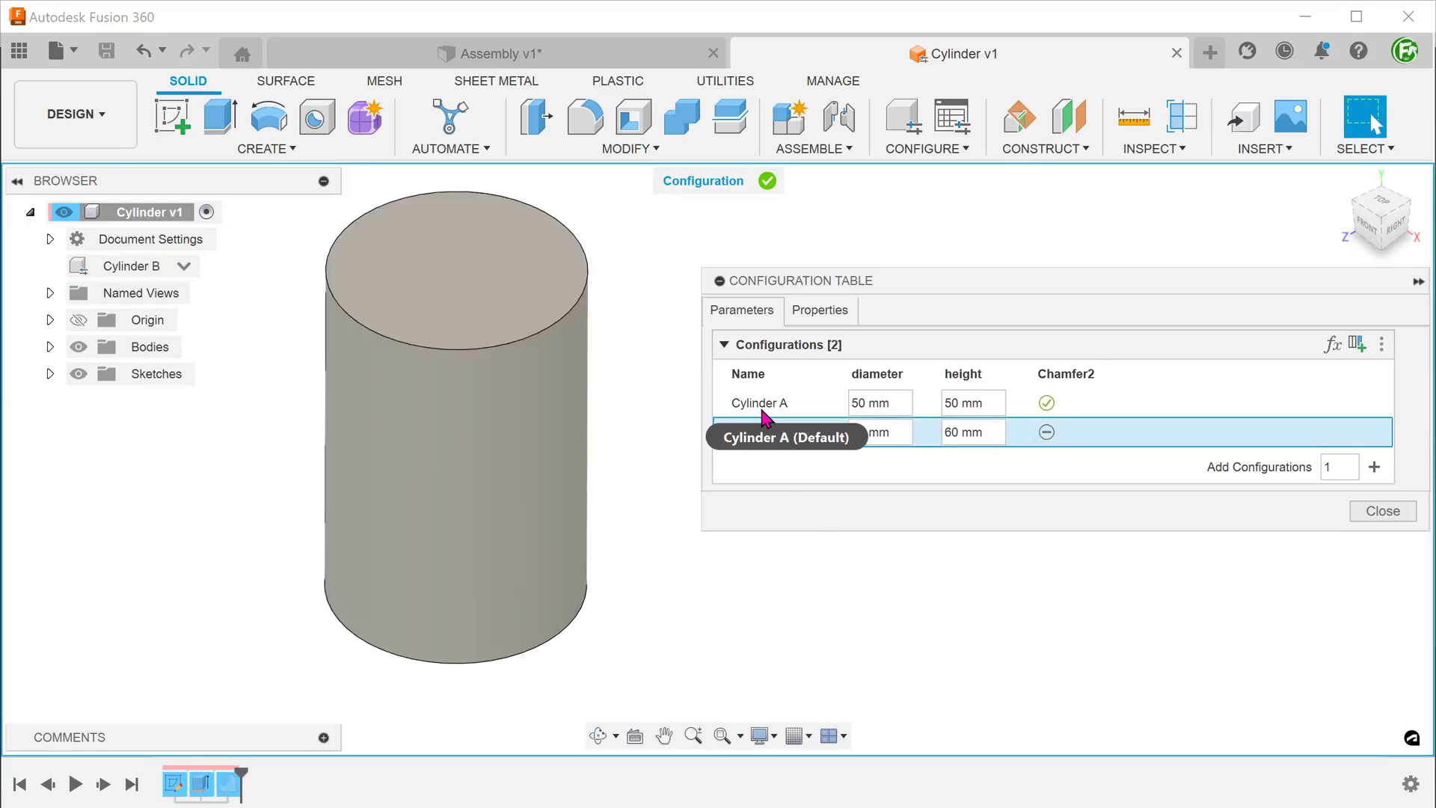
pyautogui.click(763, 405)
pyautogui.click(772, 435)
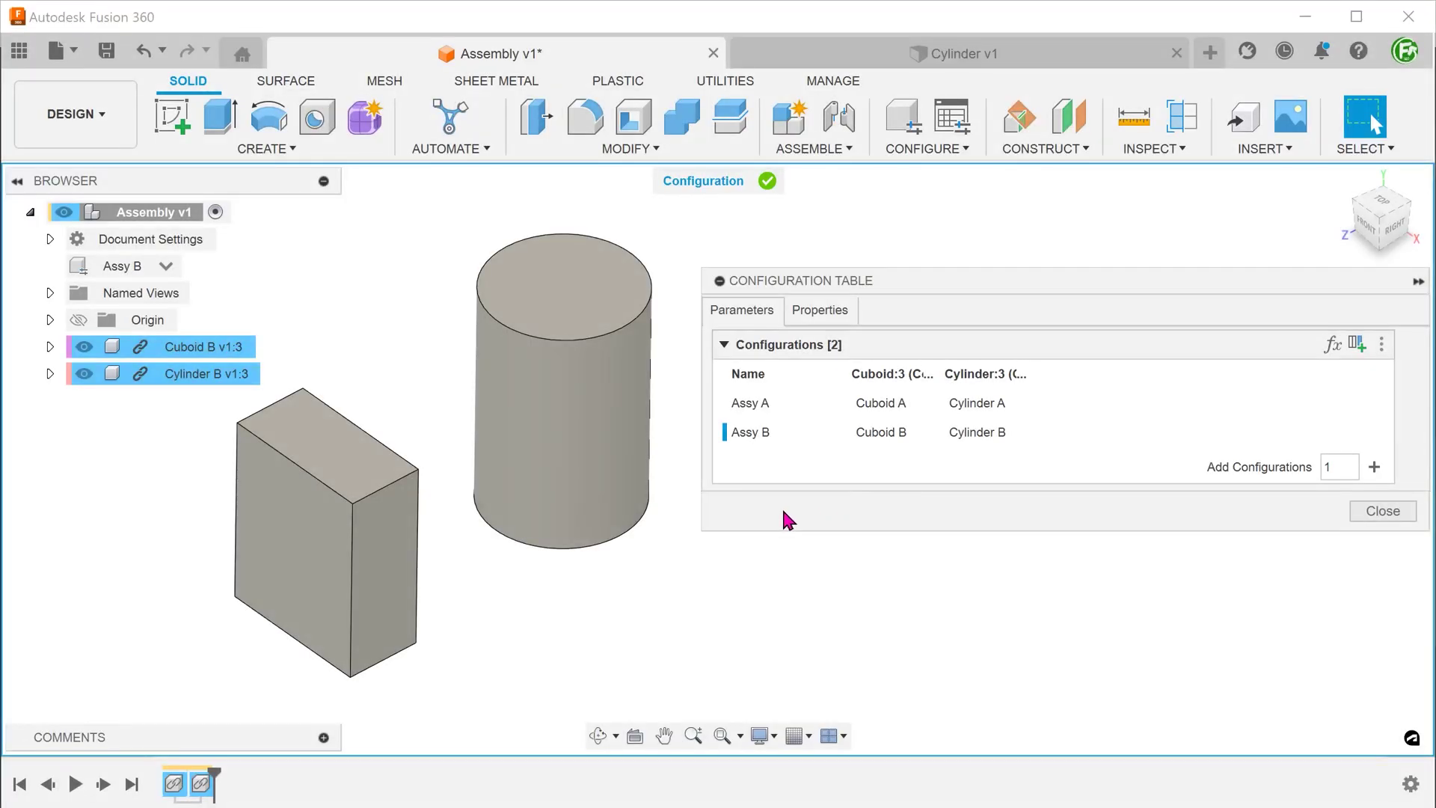
# - Toggle the assembly between Assy A and Assy B twice, ending on Assy B
pyautogui.click(745, 407)
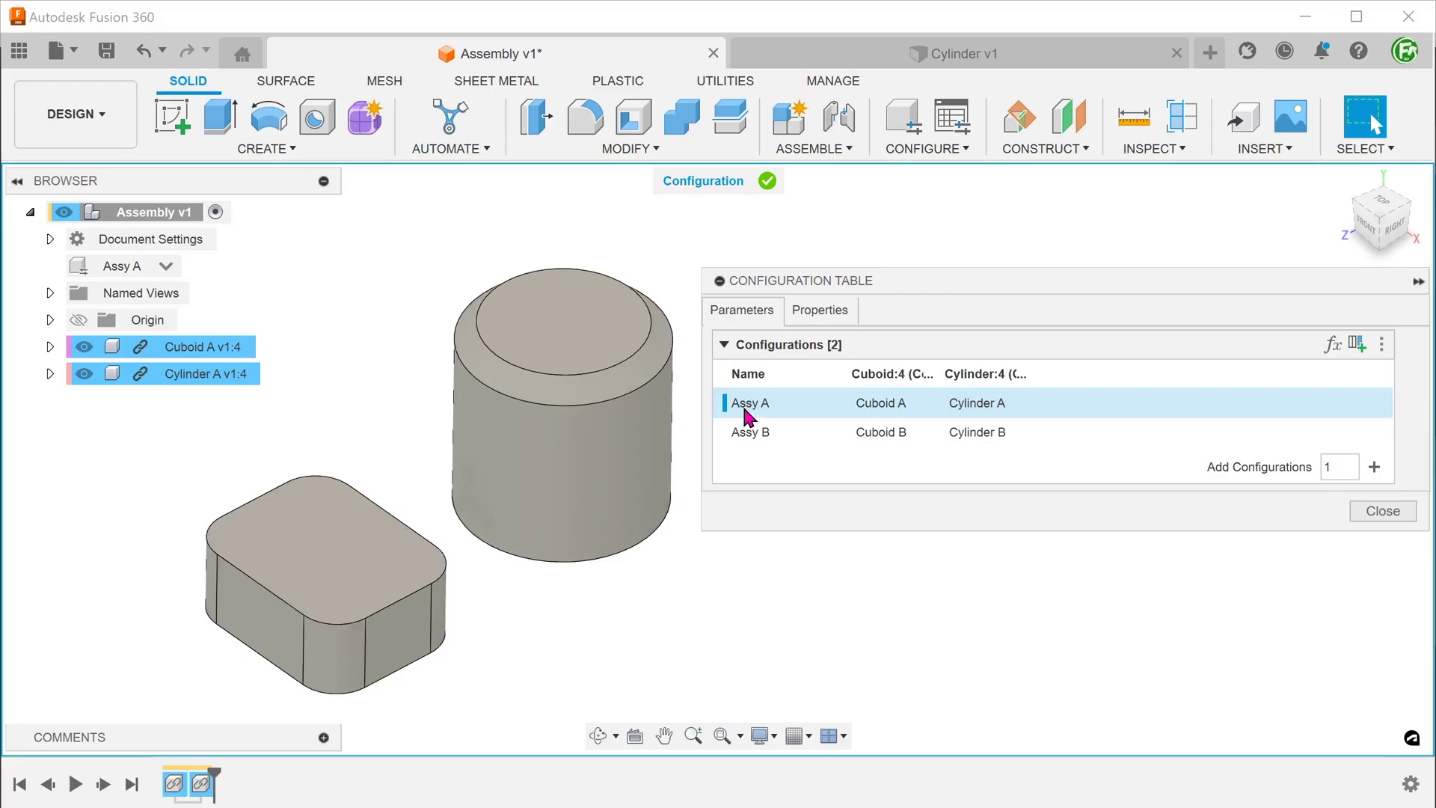
pyautogui.click(748, 435)
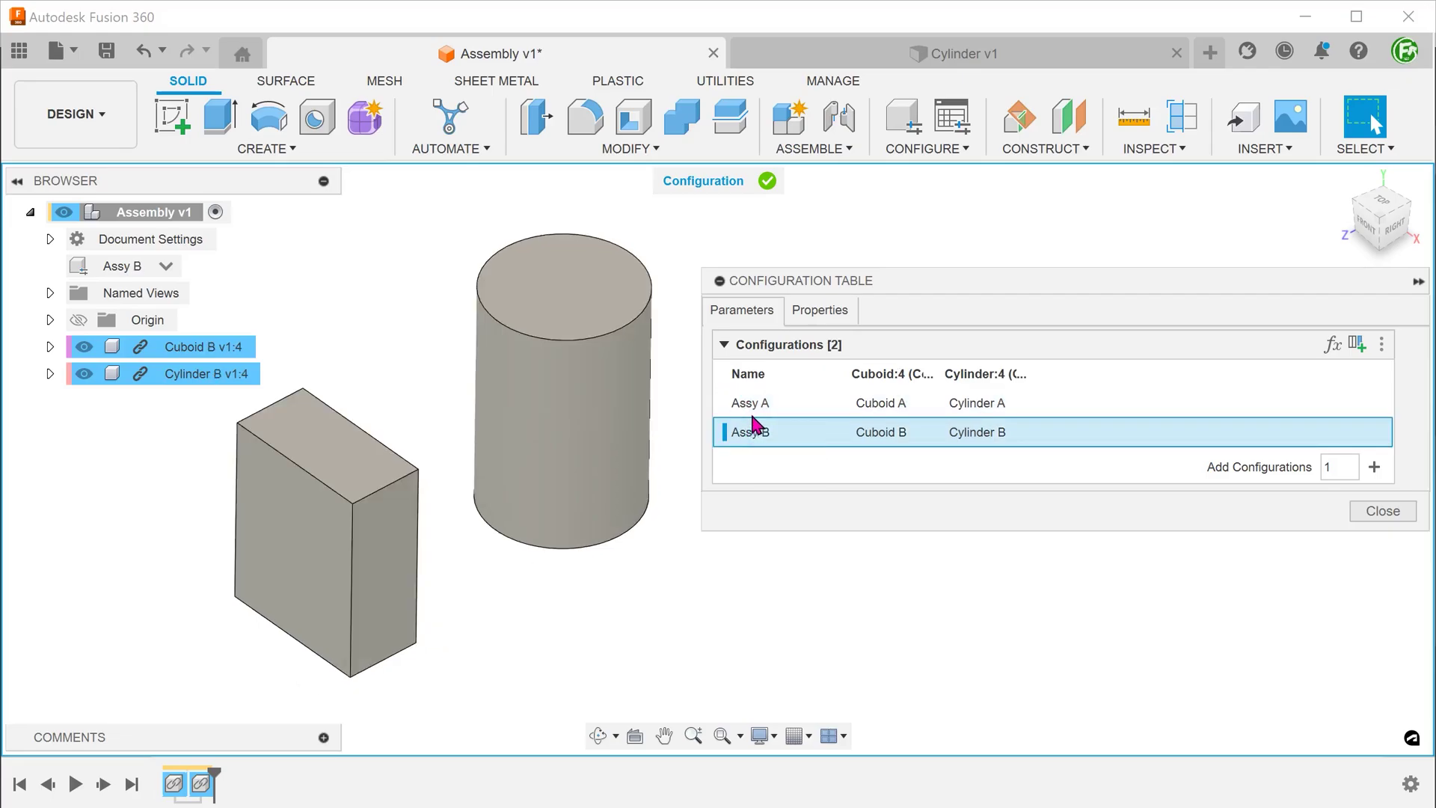
pyautogui.click(757, 407)
pyautogui.click(762, 433)
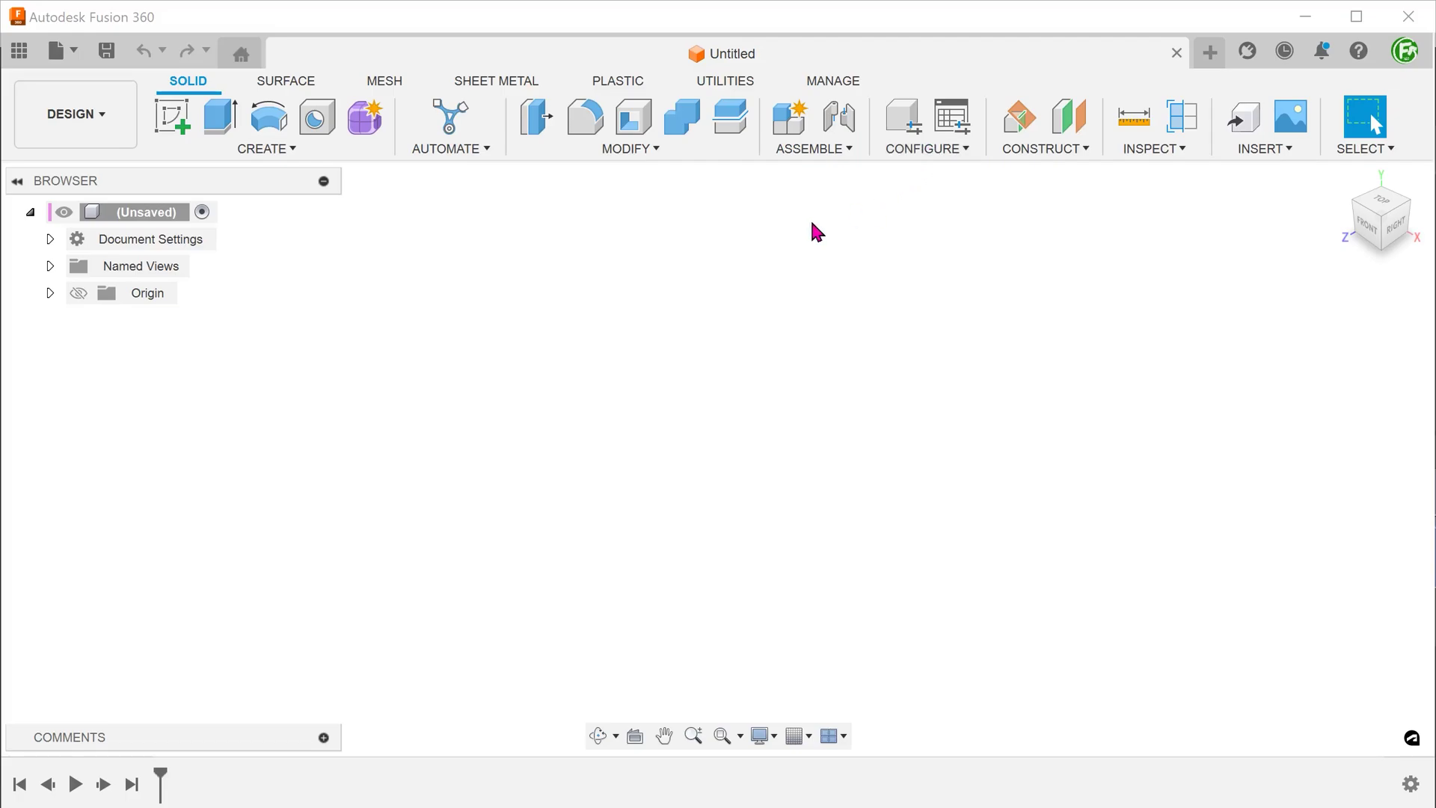
pyautogui.click(21, 52)
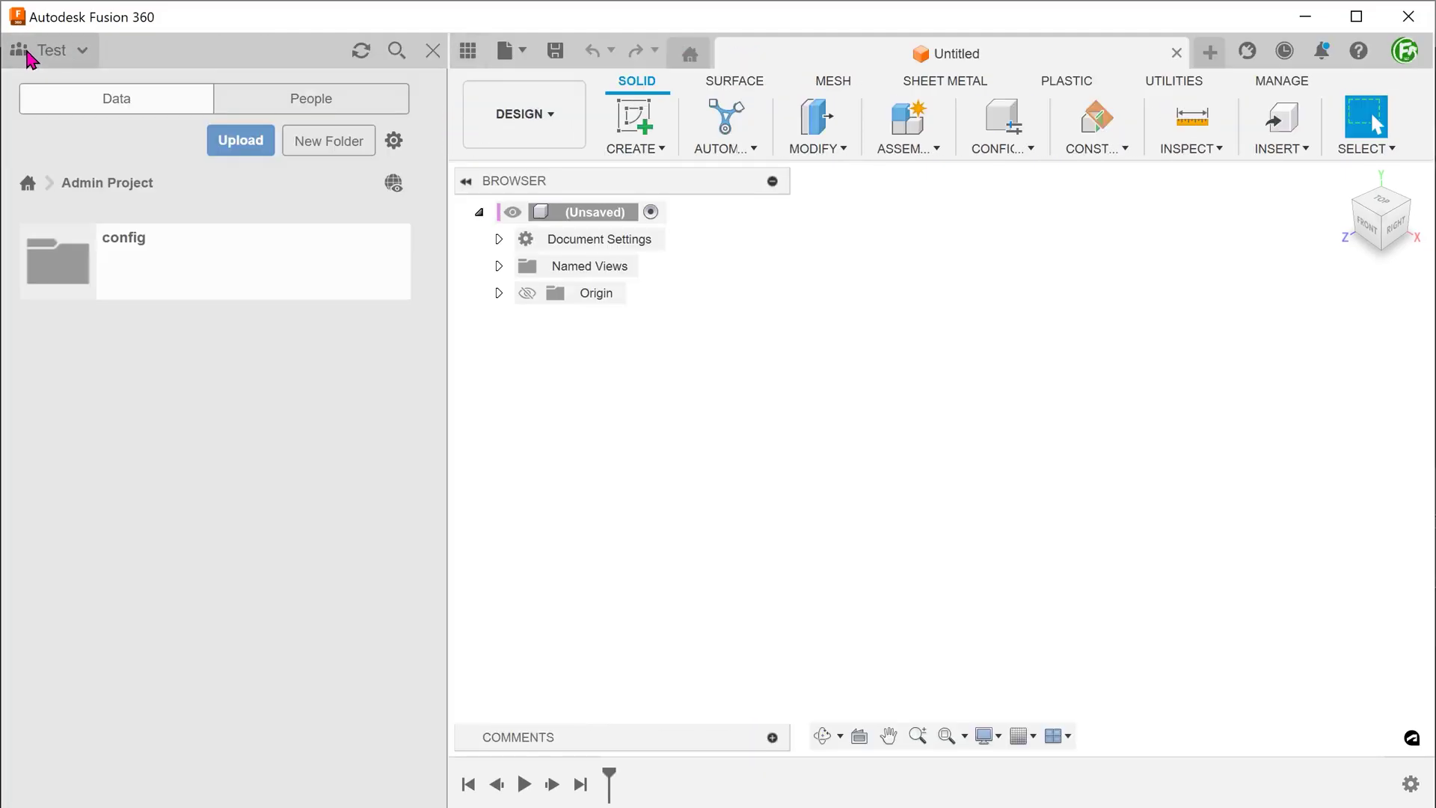
pyautogui.click(87, 54)
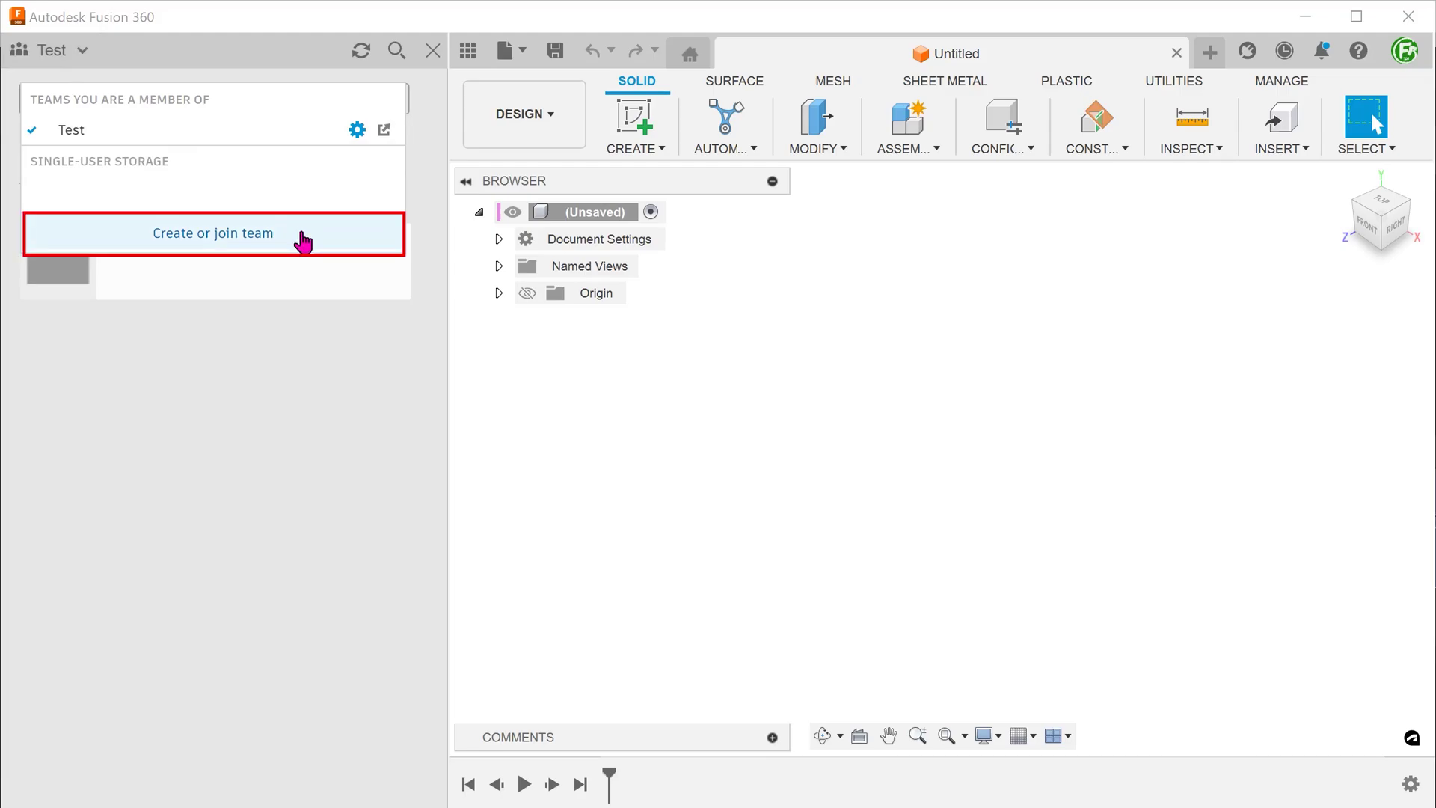
pyautogui.click(434, 51)
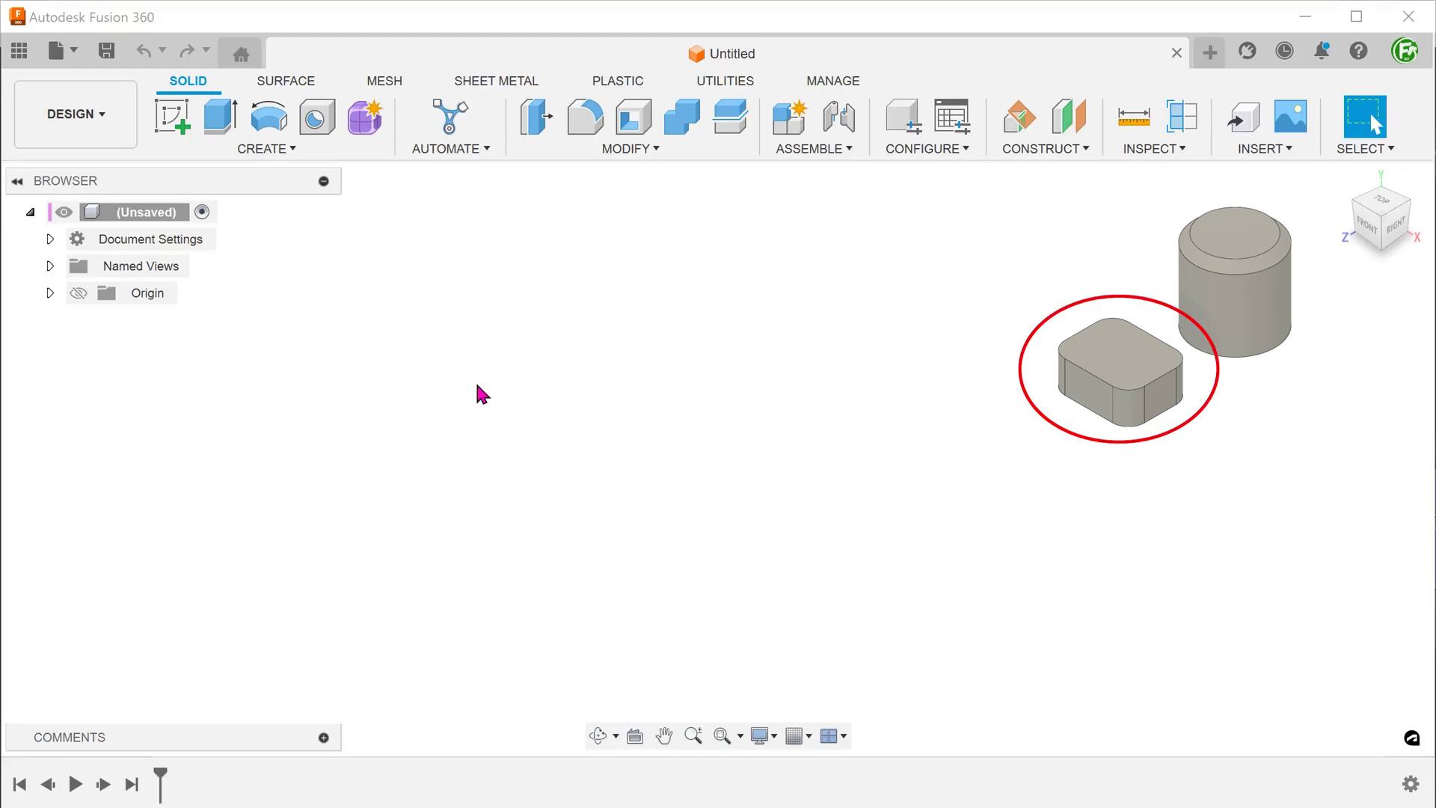
# - Sketch a 50 × 40 mm center rectangle at the origin on the bottom plane
pyautogui.click(172, 122)
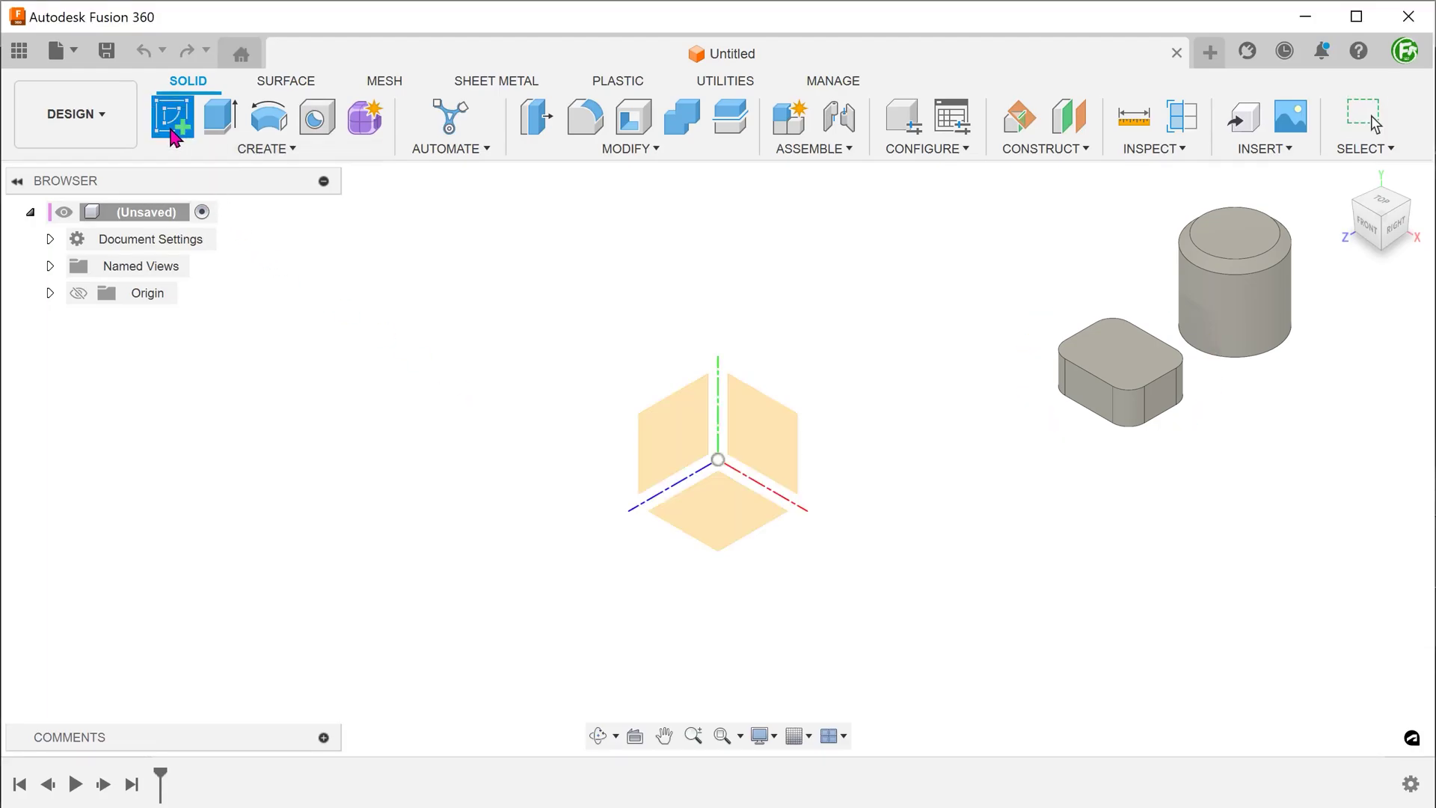
pyautogui.click(699, 523)
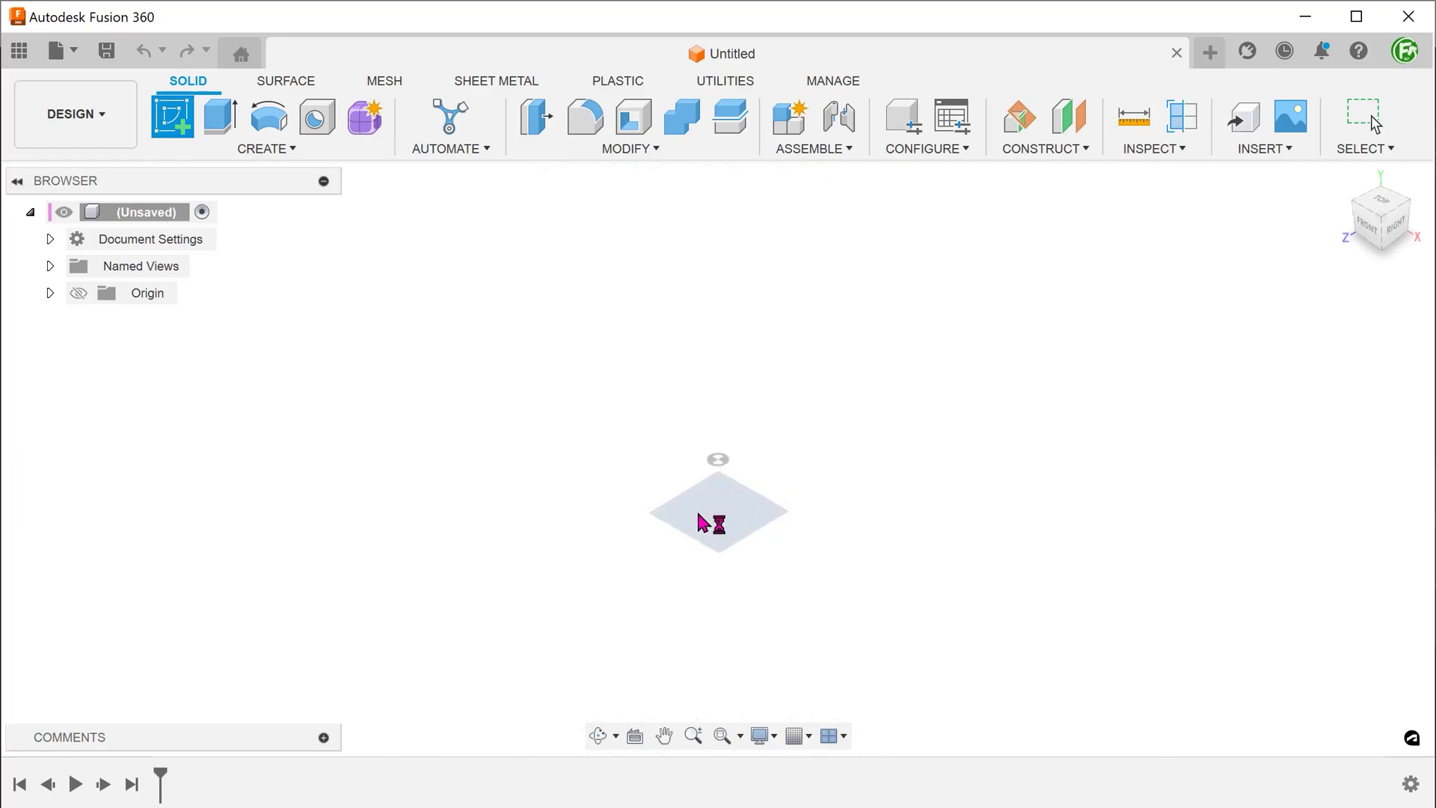
pyautogui.click(280, 148)
pyautogui.moveTo(214, 196)
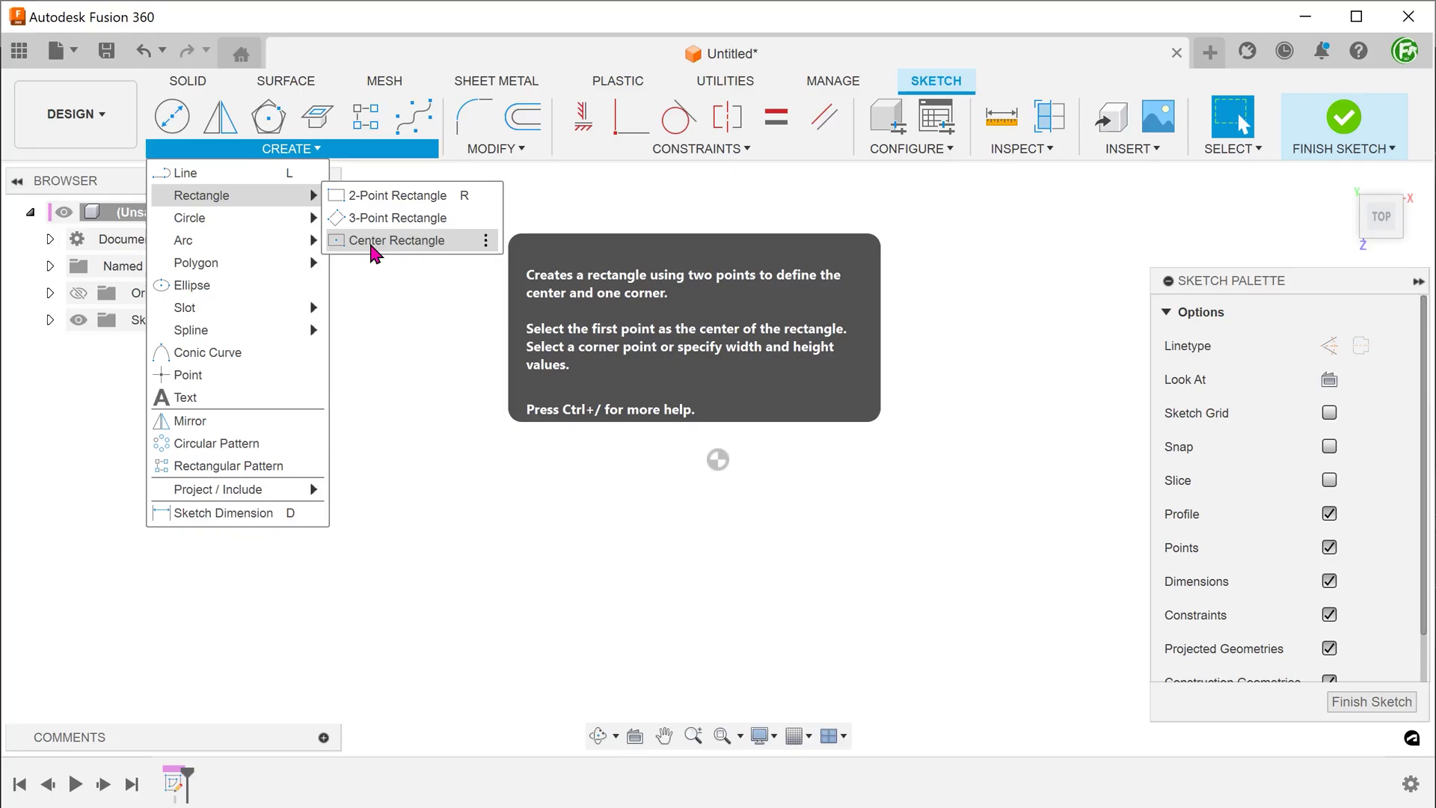
pyautogui.click(382, 241)
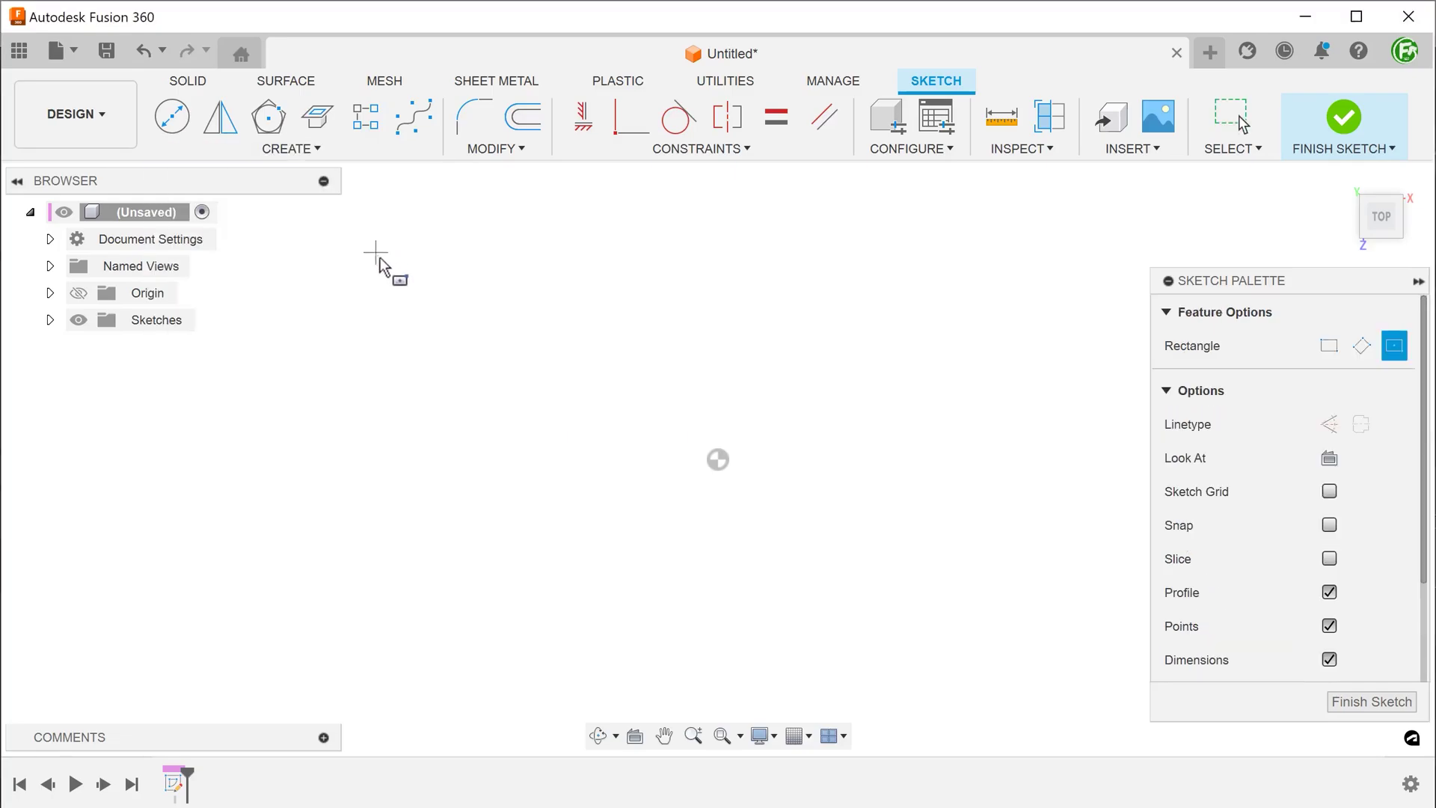
pyautogui.click(719, 459)
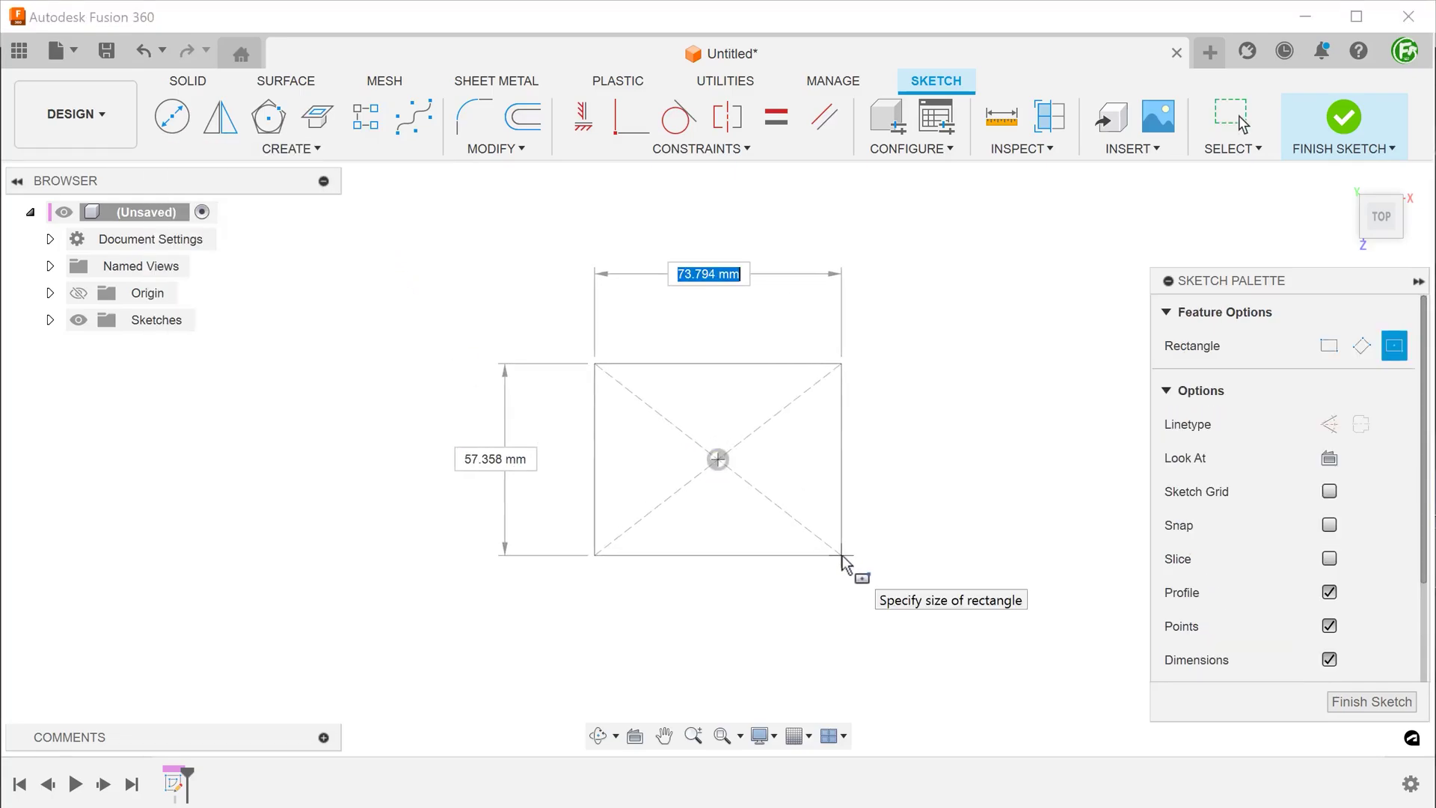
pyautogui.write('50')
pyautogui.press('Tab')
pyautogui.write('40')
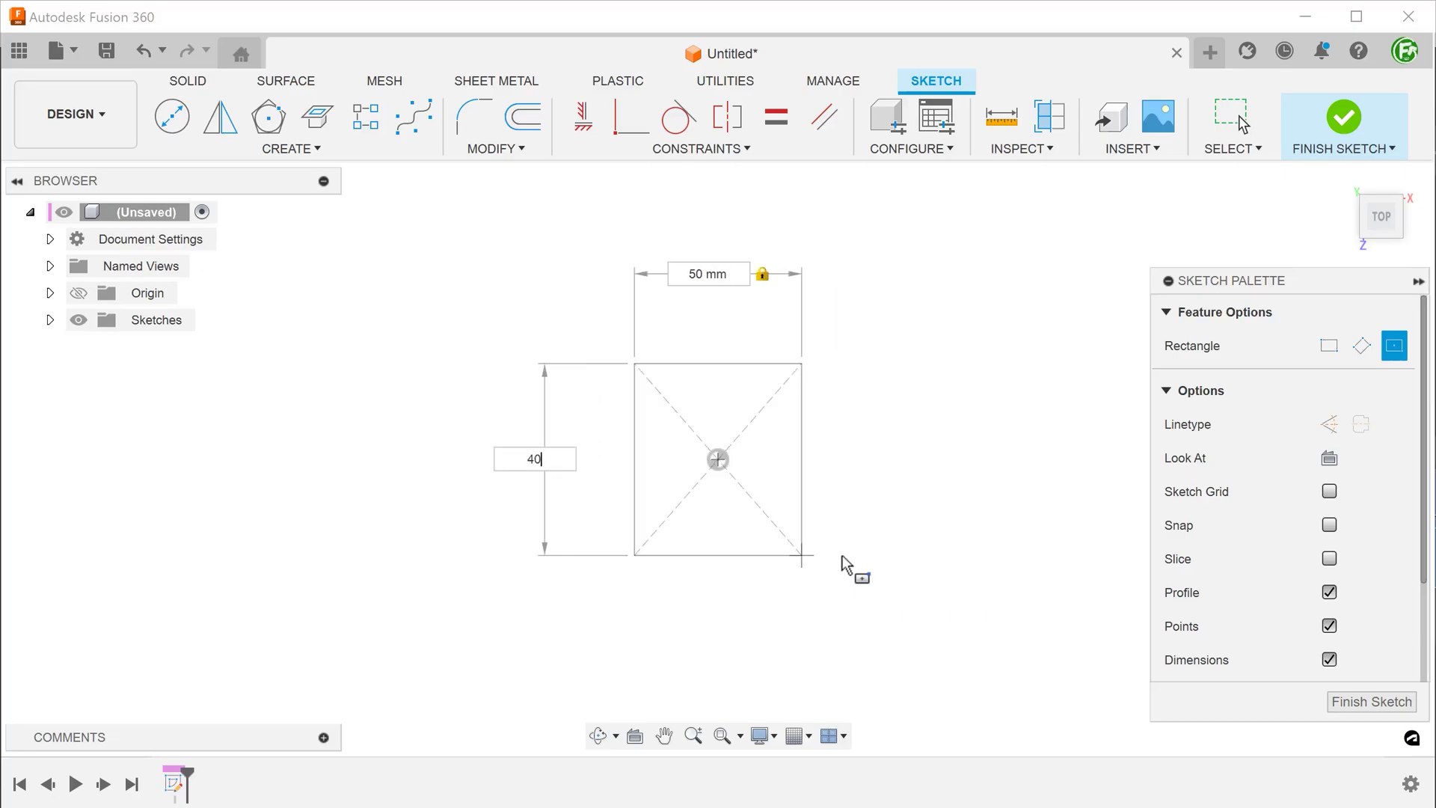
pyautogui.press('Tab')
pyautogui.press('Return')
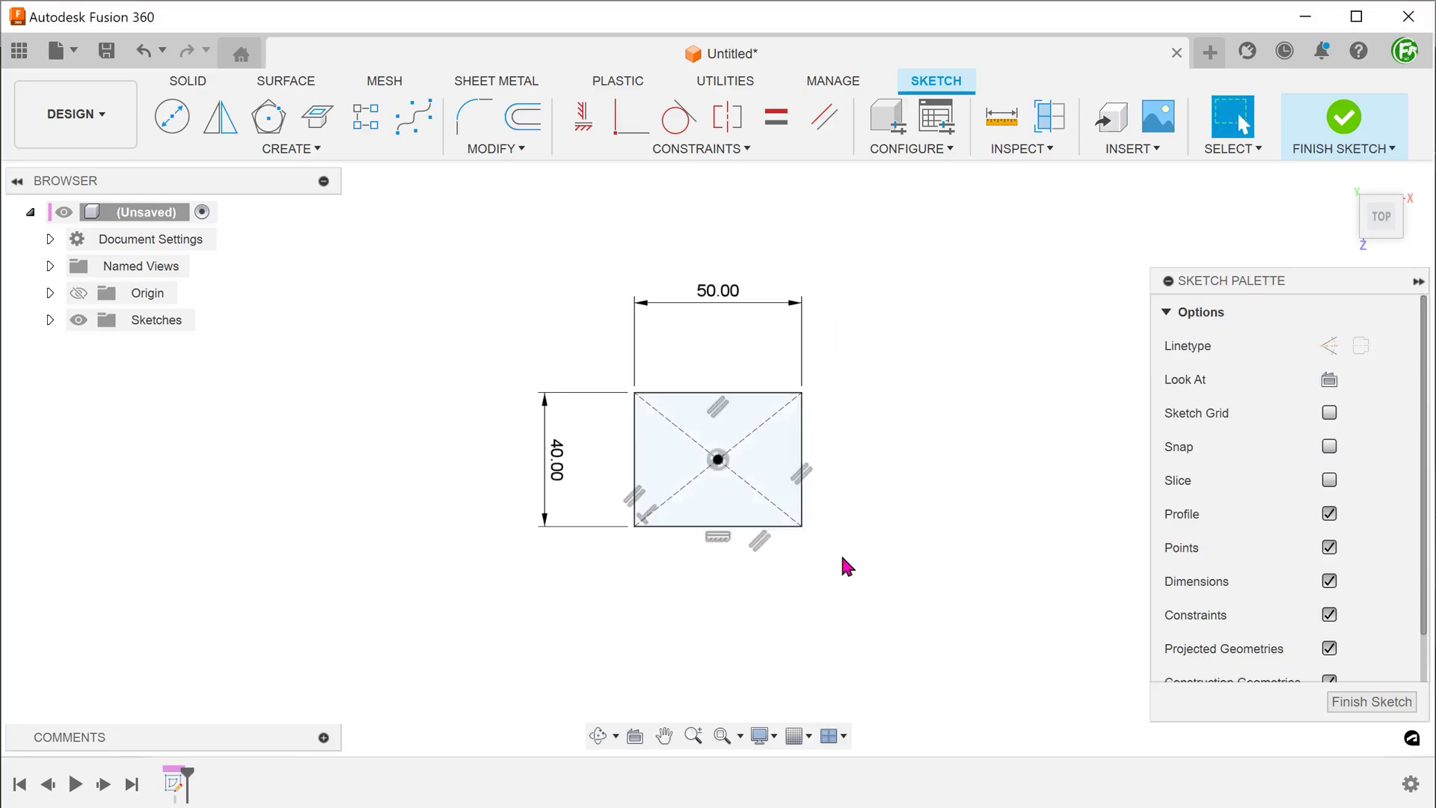
pyautogui.press('e')
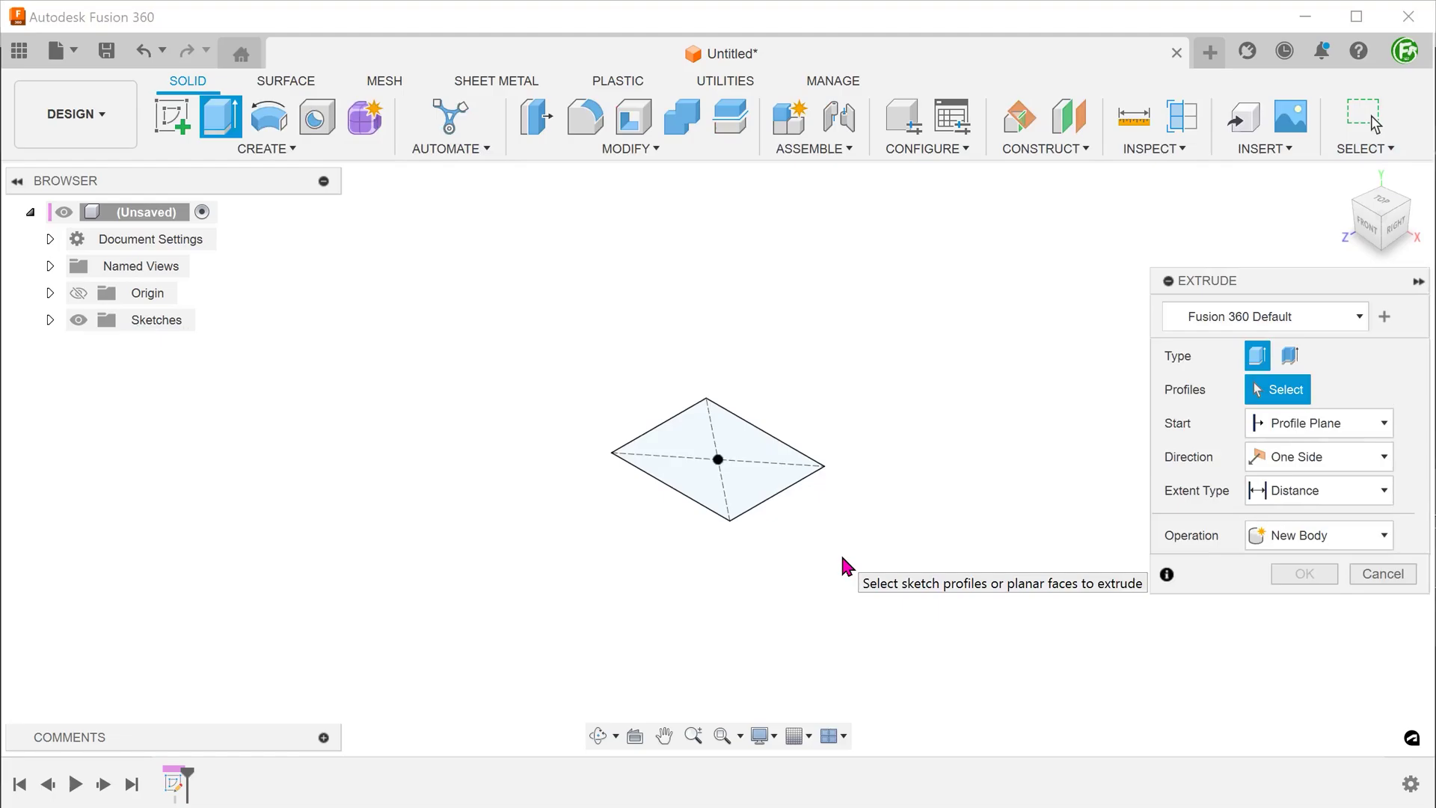
# - Extrude the rectangle profile 20 mm into a solid box
pyautogui.click(760, 484)
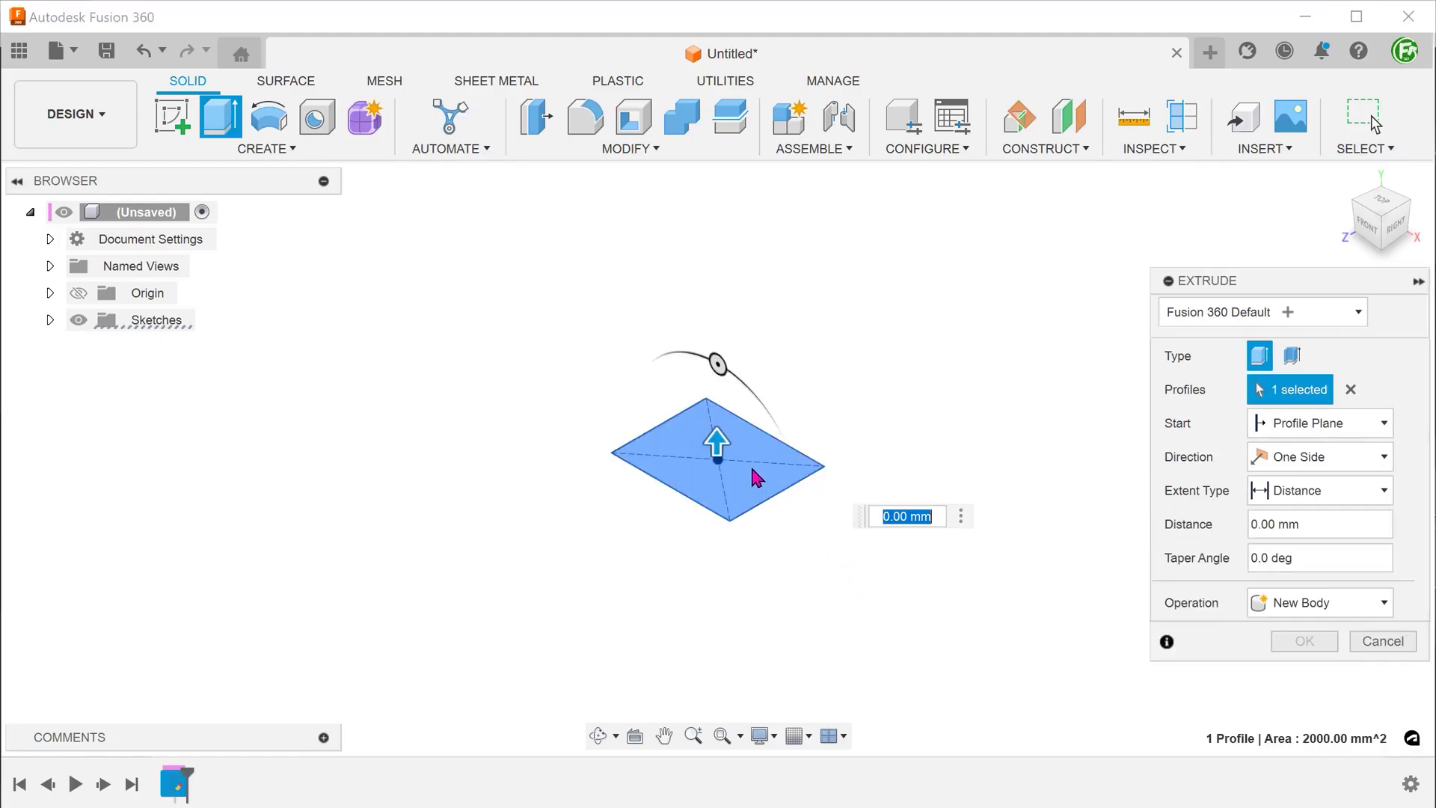
pyautogui.moveTo(718, 439); pyautogui.dragTo(715, 408)
pyautogui.write('2')
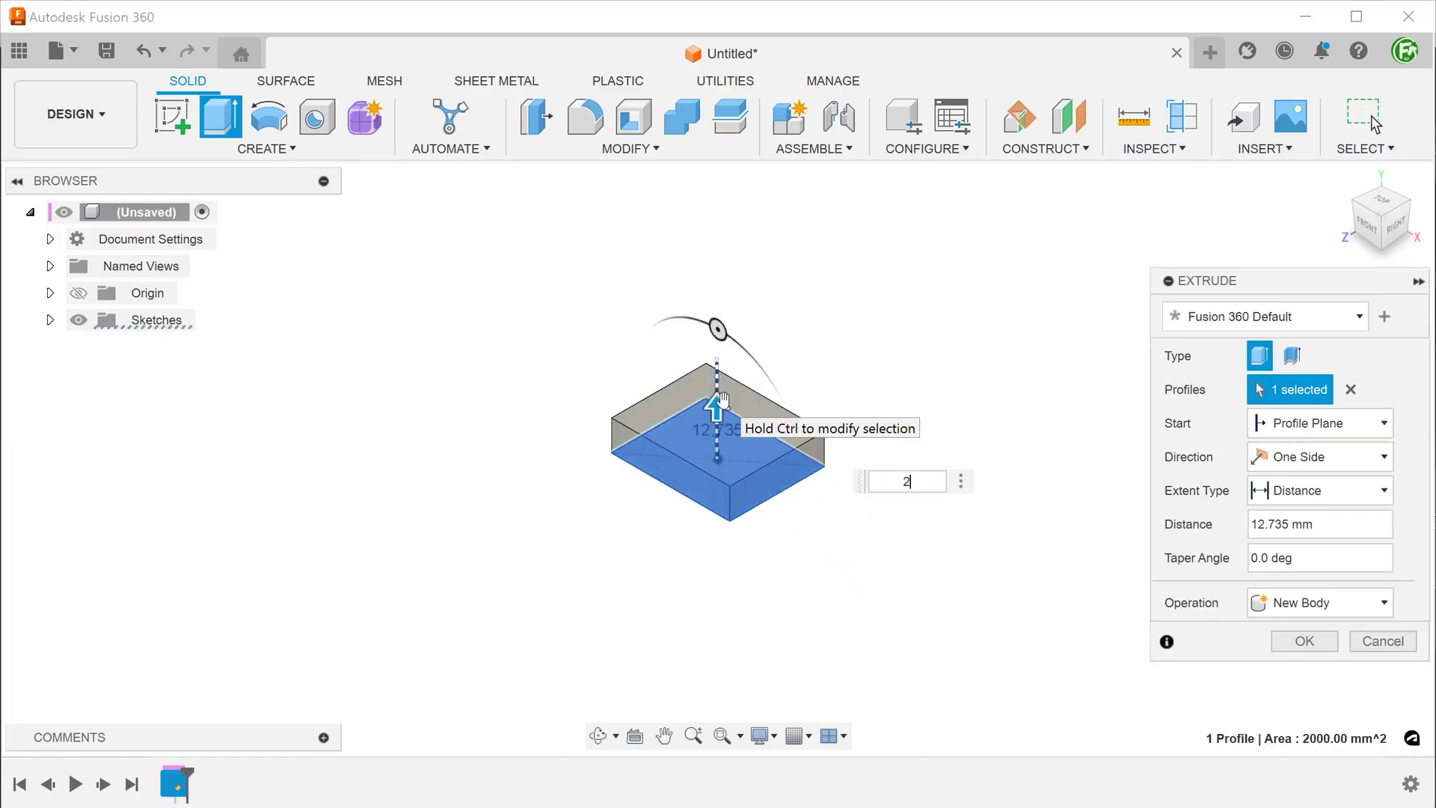
pyautogui.write('0')
pyautogui.press('Return')
pyautogui.scroll(2, 674, 528)
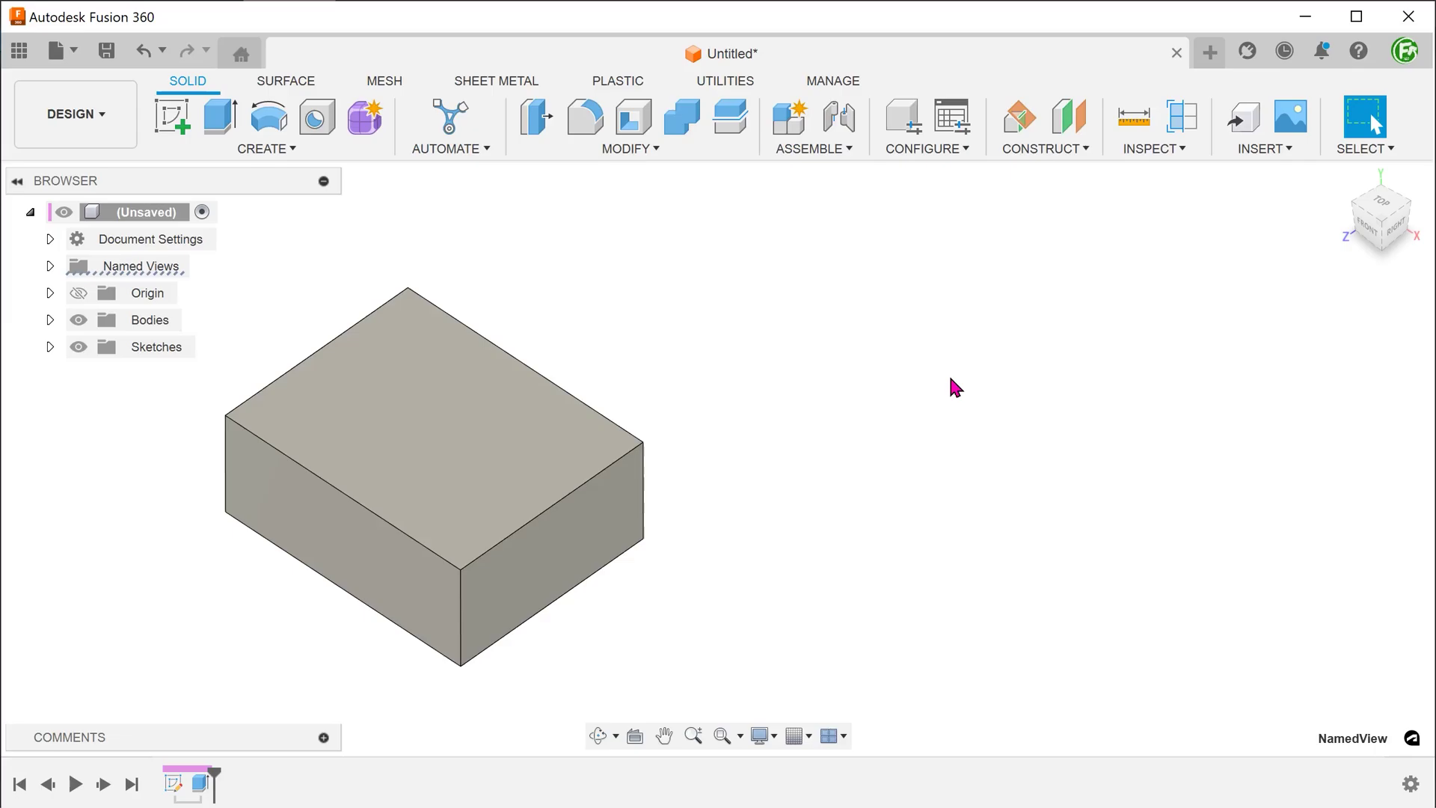
pyautogui.click(651, 153)
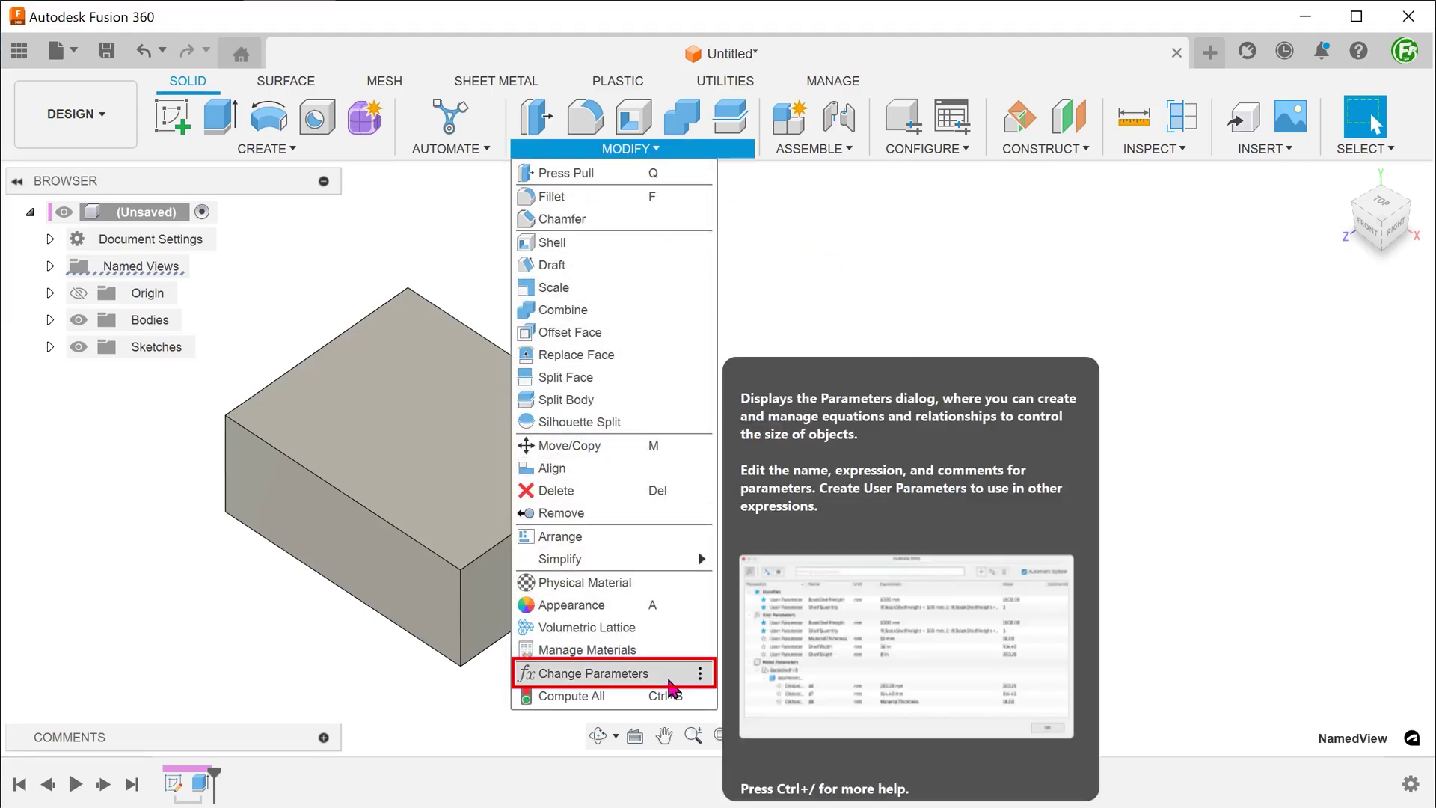
# - Rename parameters d1, d2 and d3 to length, width and height
pyautogui.click(671, 674)
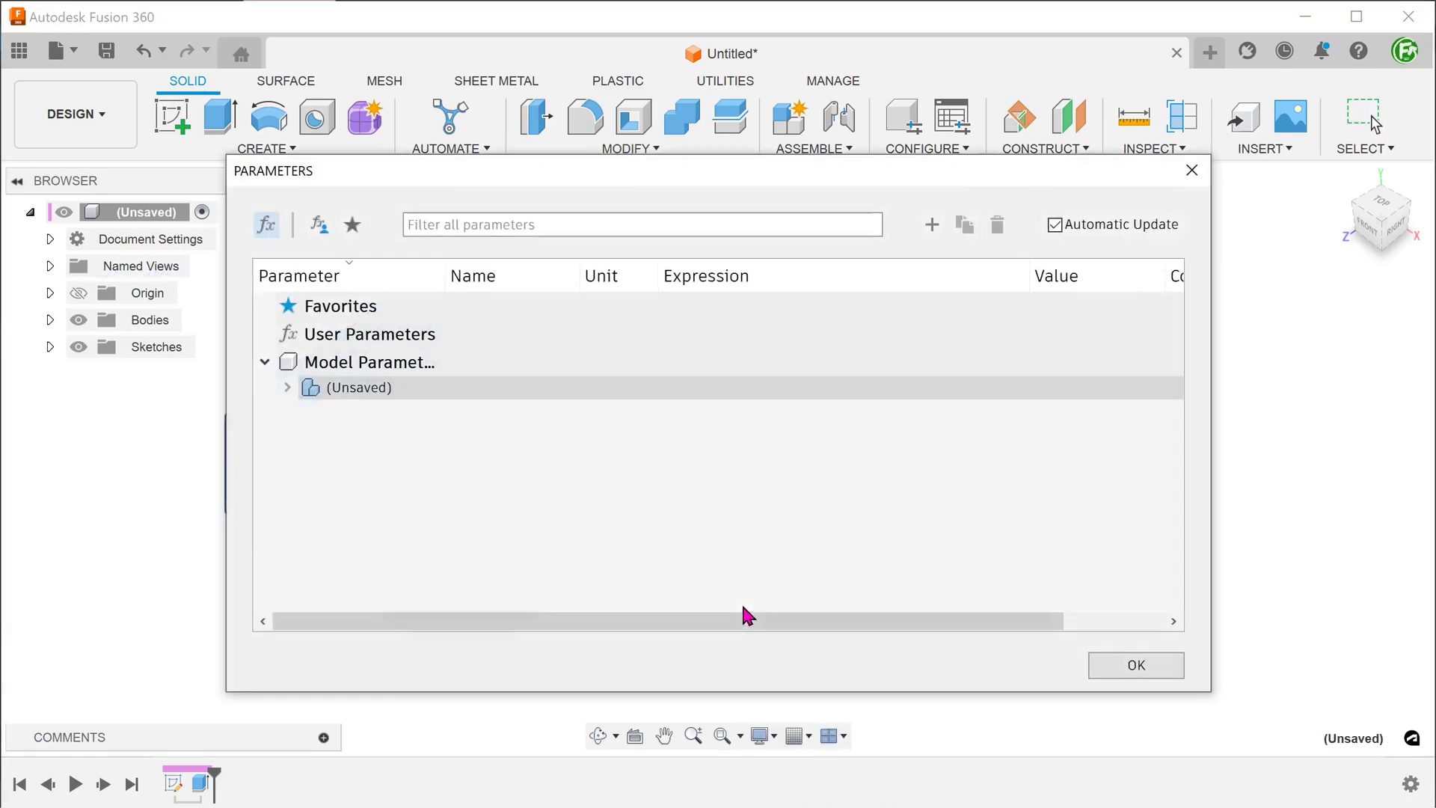
pyautogui.click(290, 388)
pyautogui.click(311, 411)
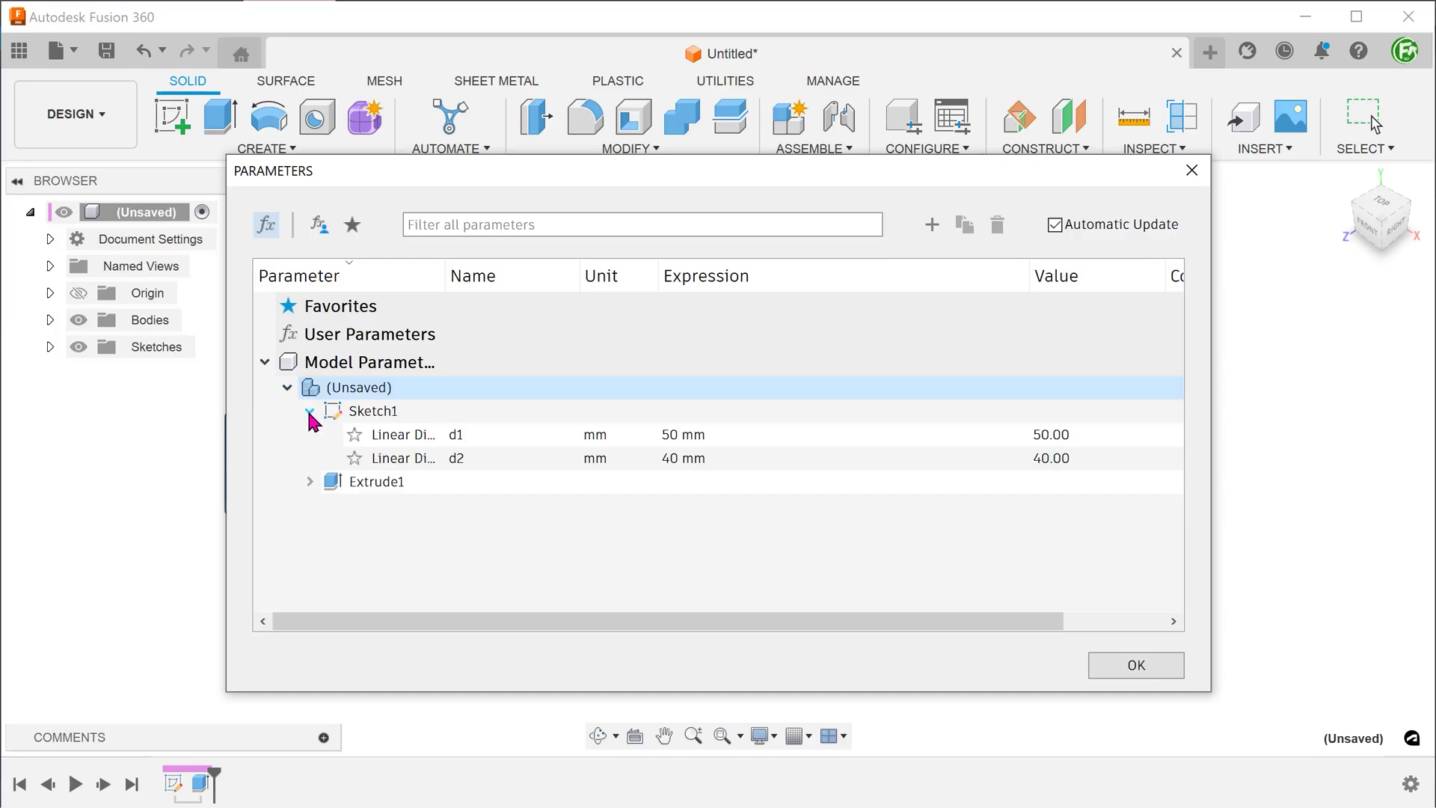
pyautogui.click(311, 482)
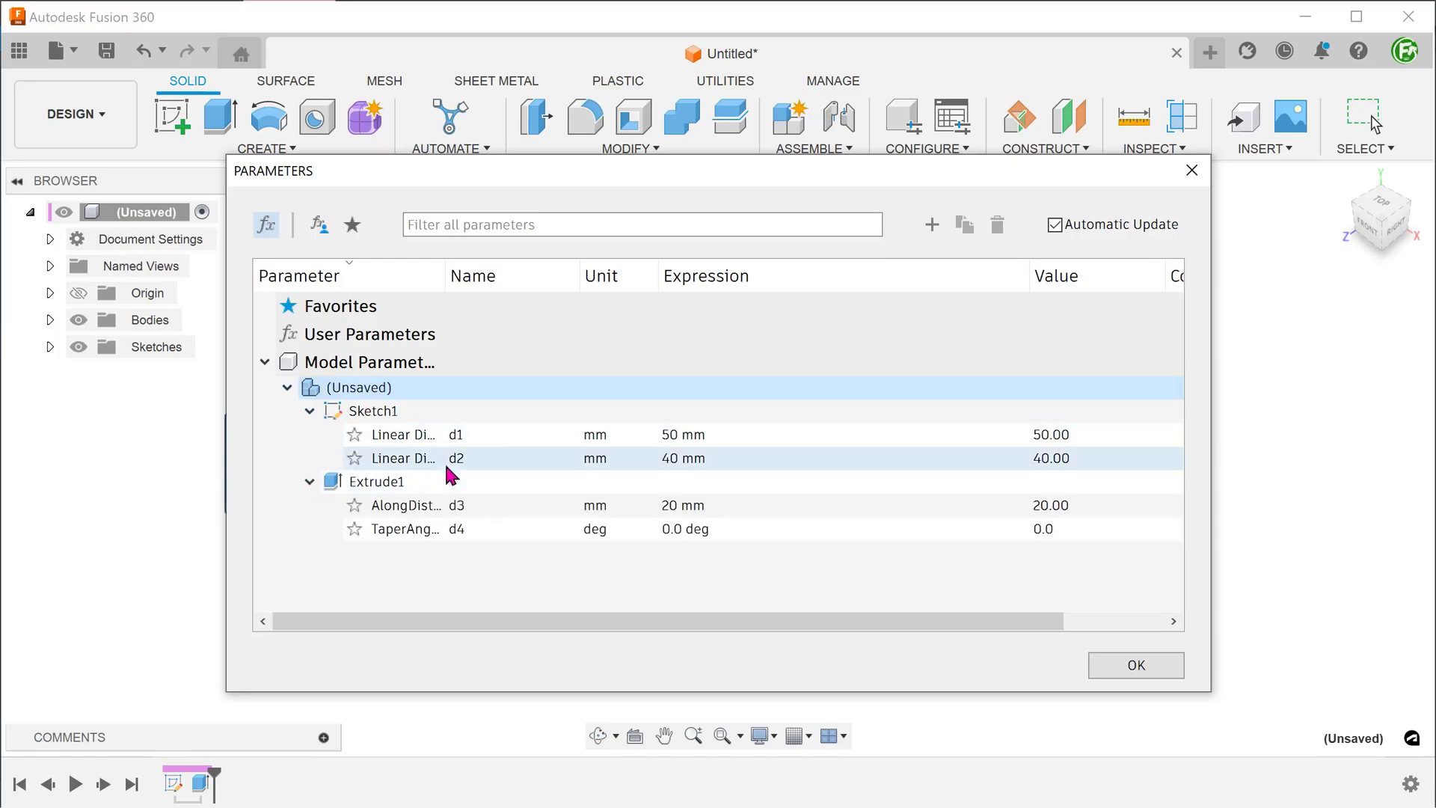
pyautogui.doubleClick(492, 435)
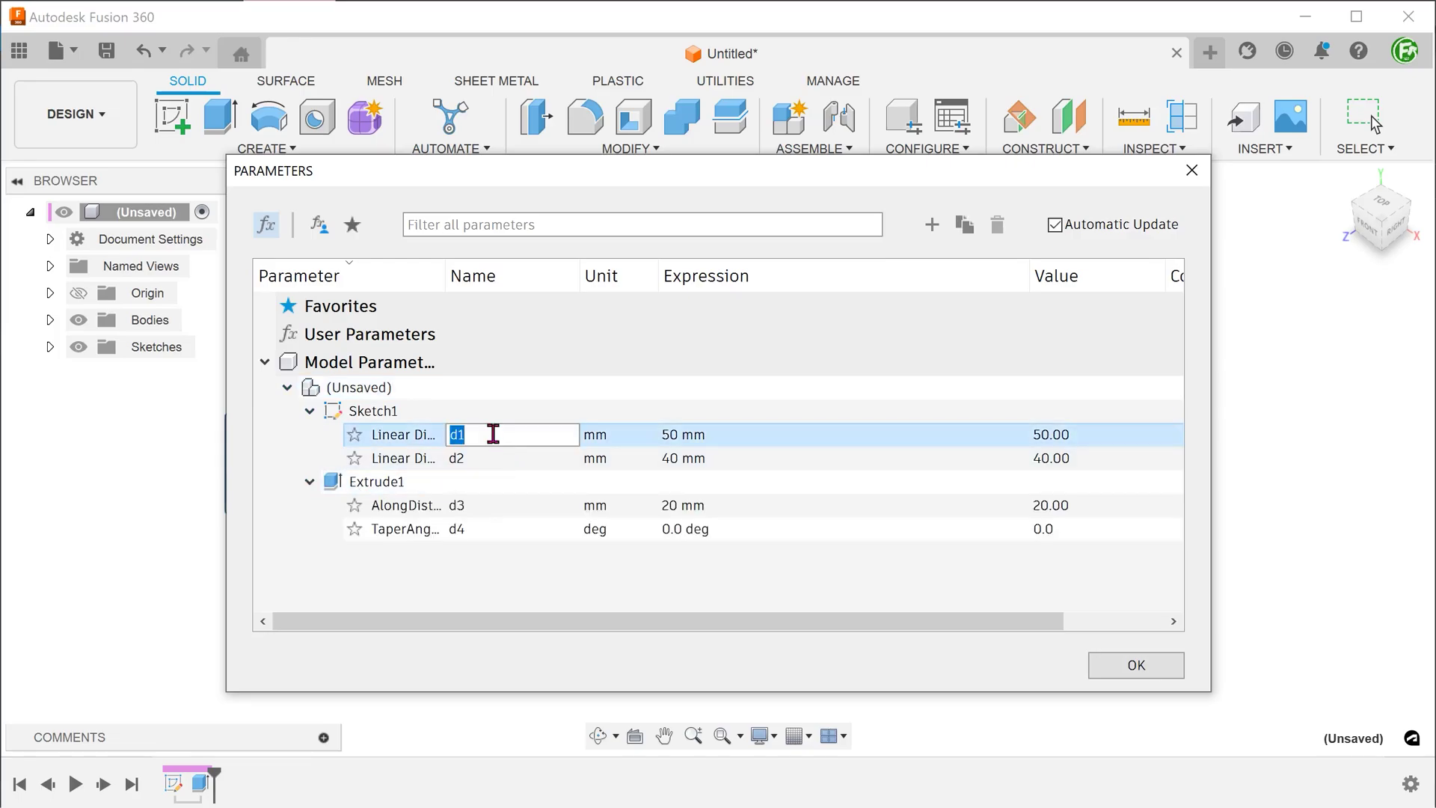
pyautogui.write('len')
pyautogui.write('gth')
pyautogui.press('Return')
pyautogui.doubleClick(463, 459)
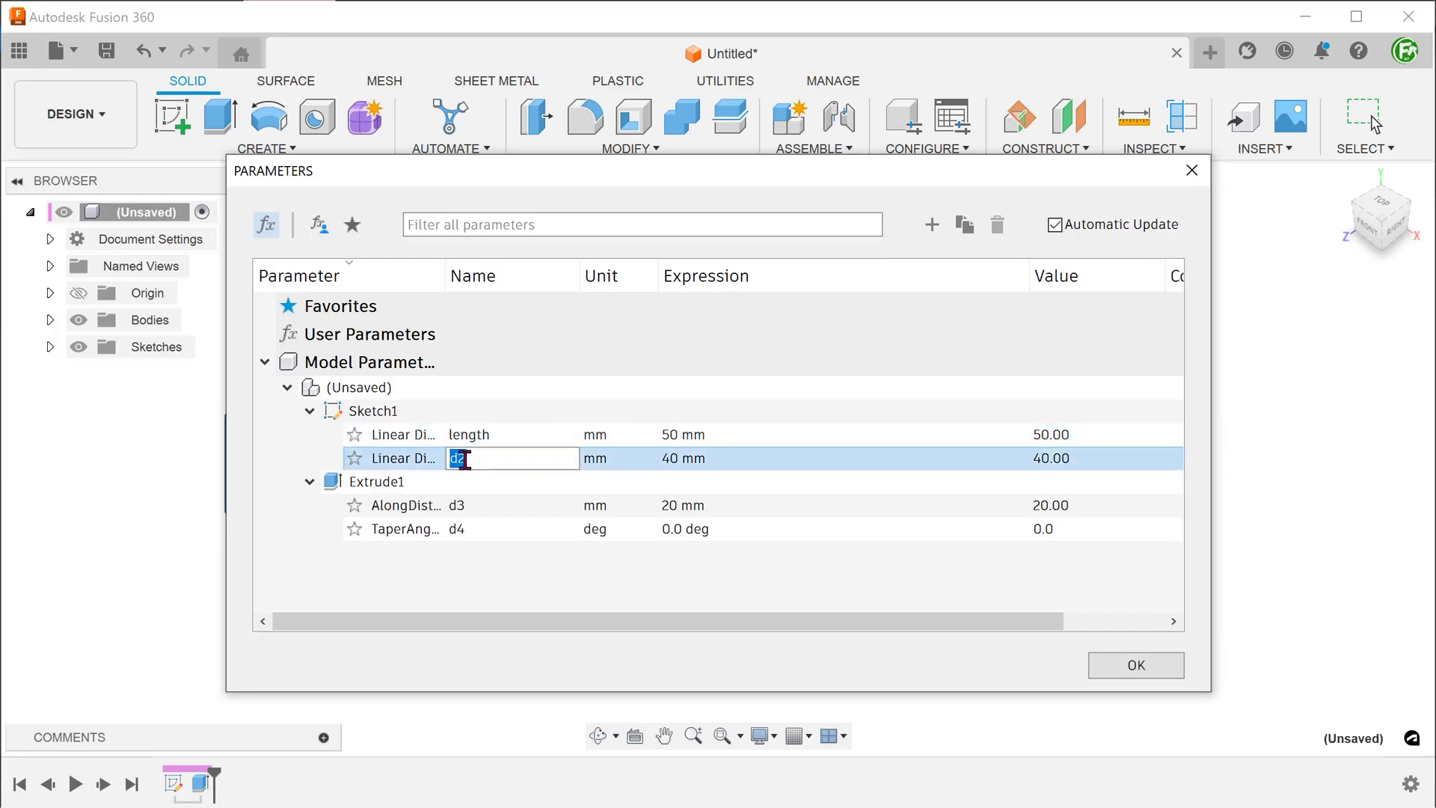
pyautogui.write('widt')
pyautogui.write('h')
pyautogui.press('Return')
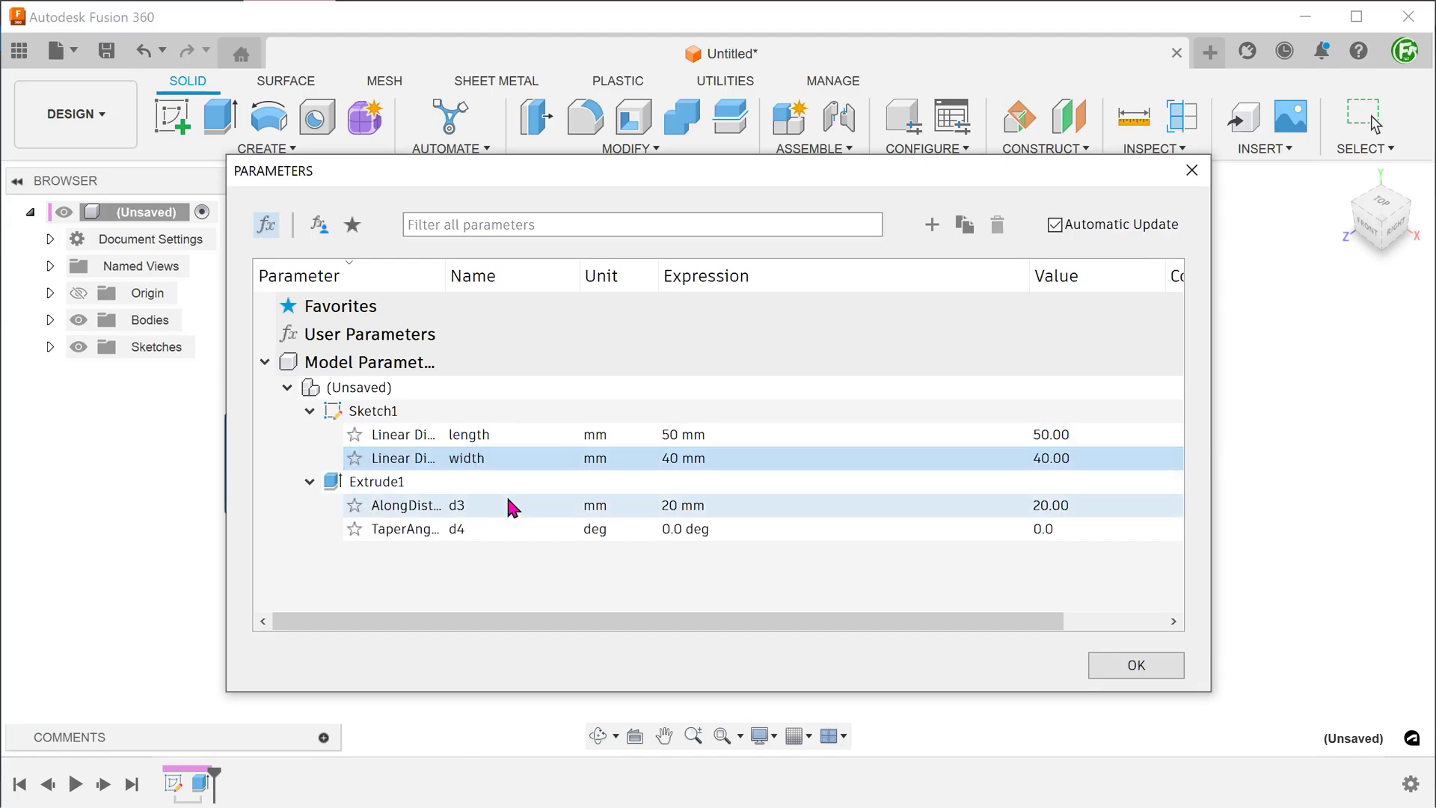
pyautogui.doubleClick(509, 503)
pyautogui.write('height')
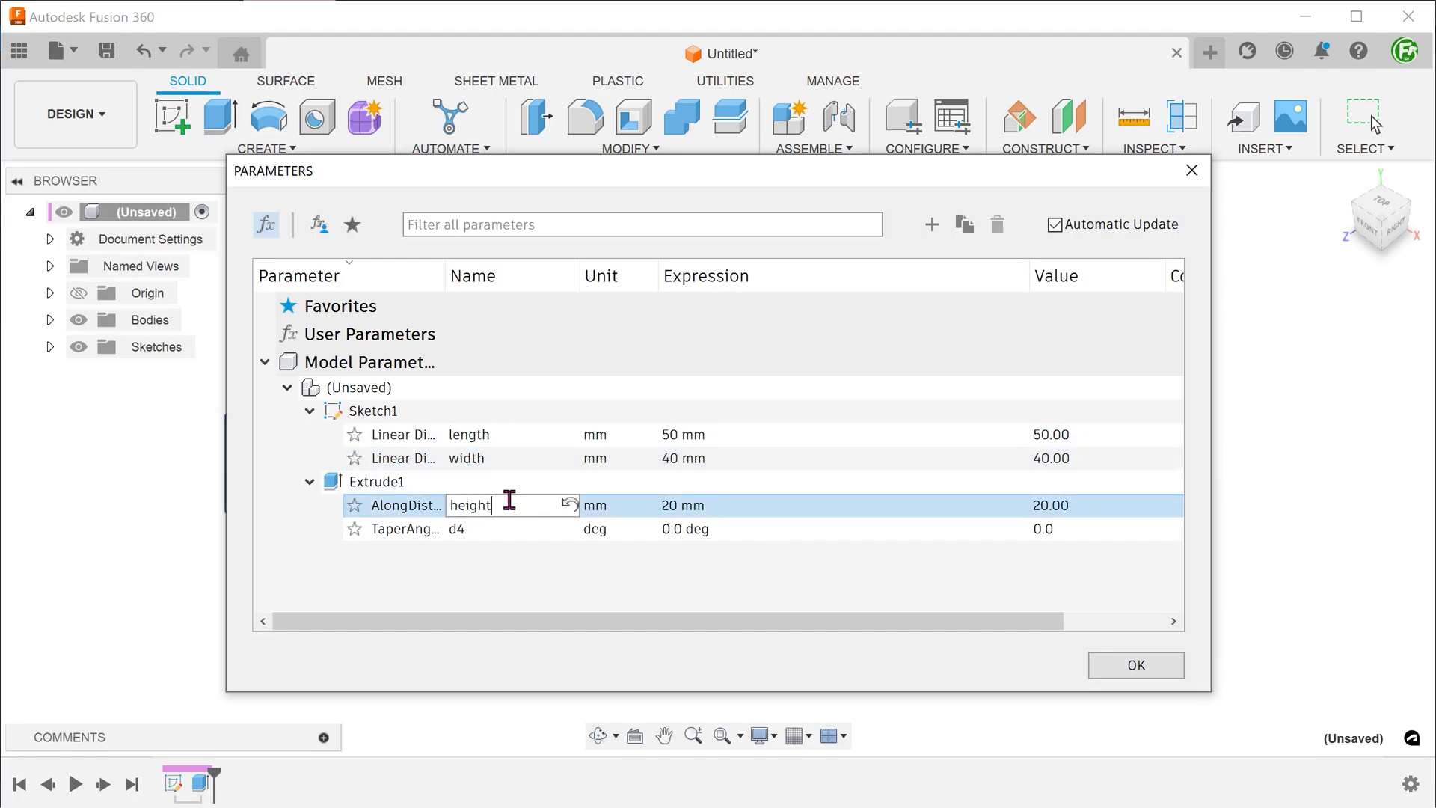
pyautogui.press('Return')
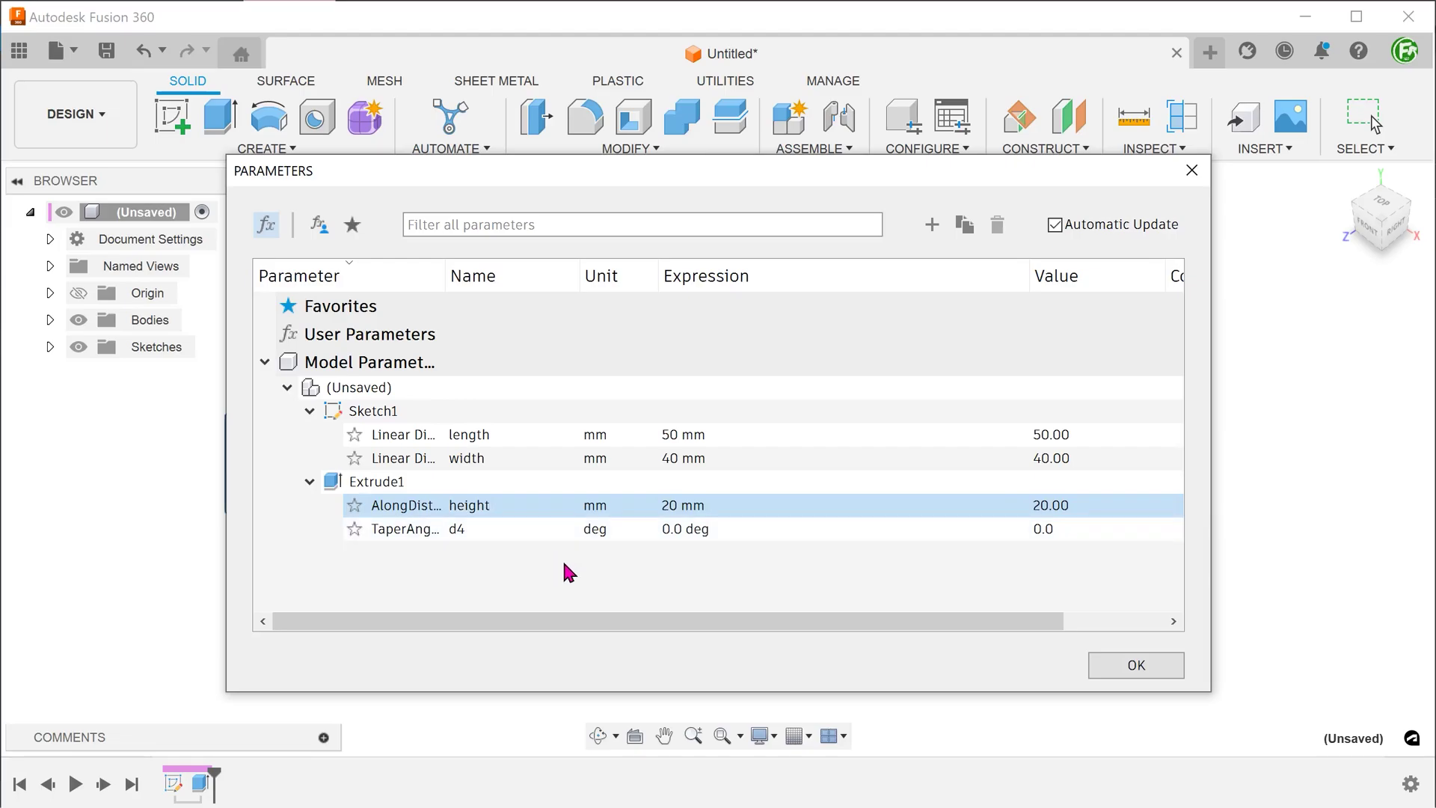
pyautogui.click(1109, 671)
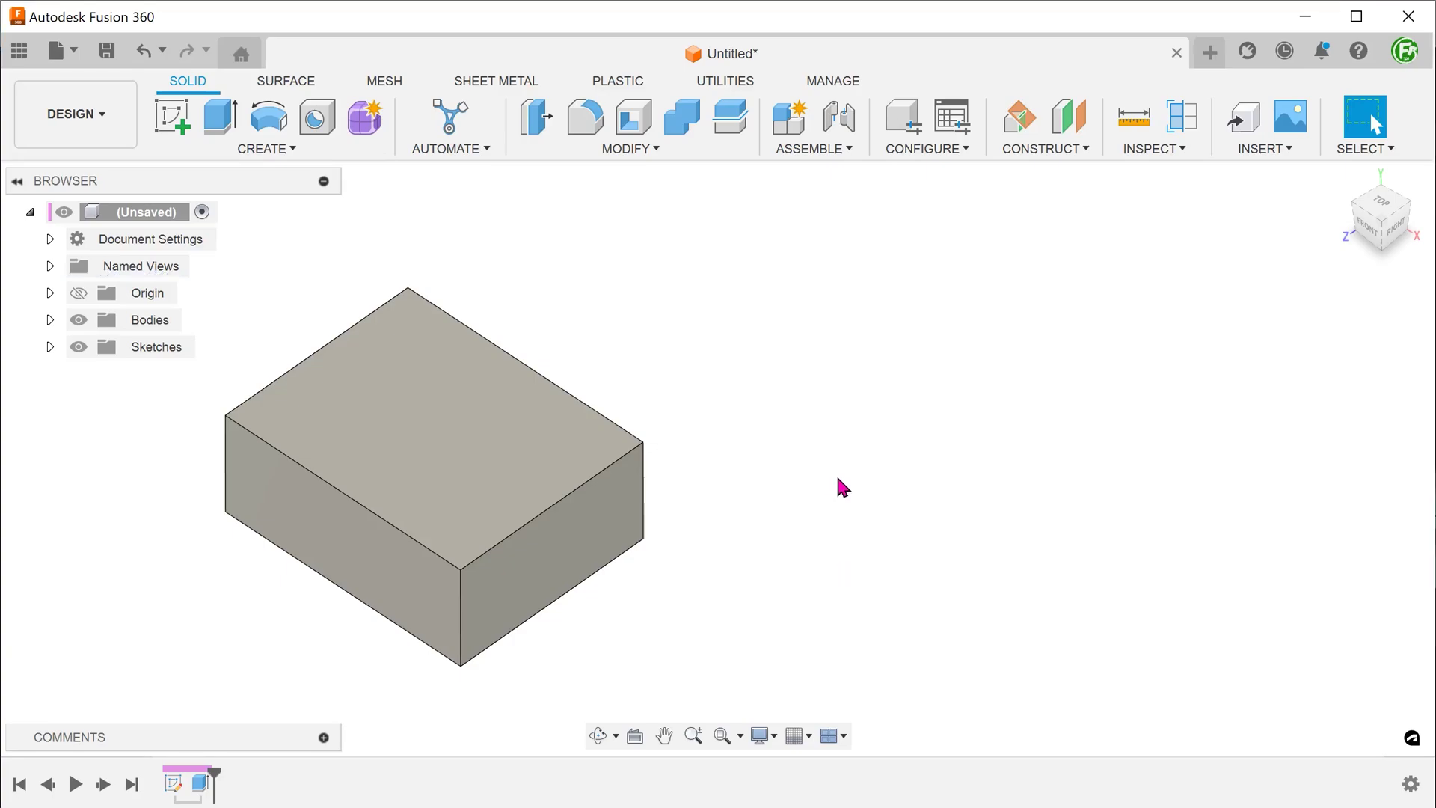
# - Fillet the box's four vertical edges with a 10 mm radius
pyautogui.press('f')
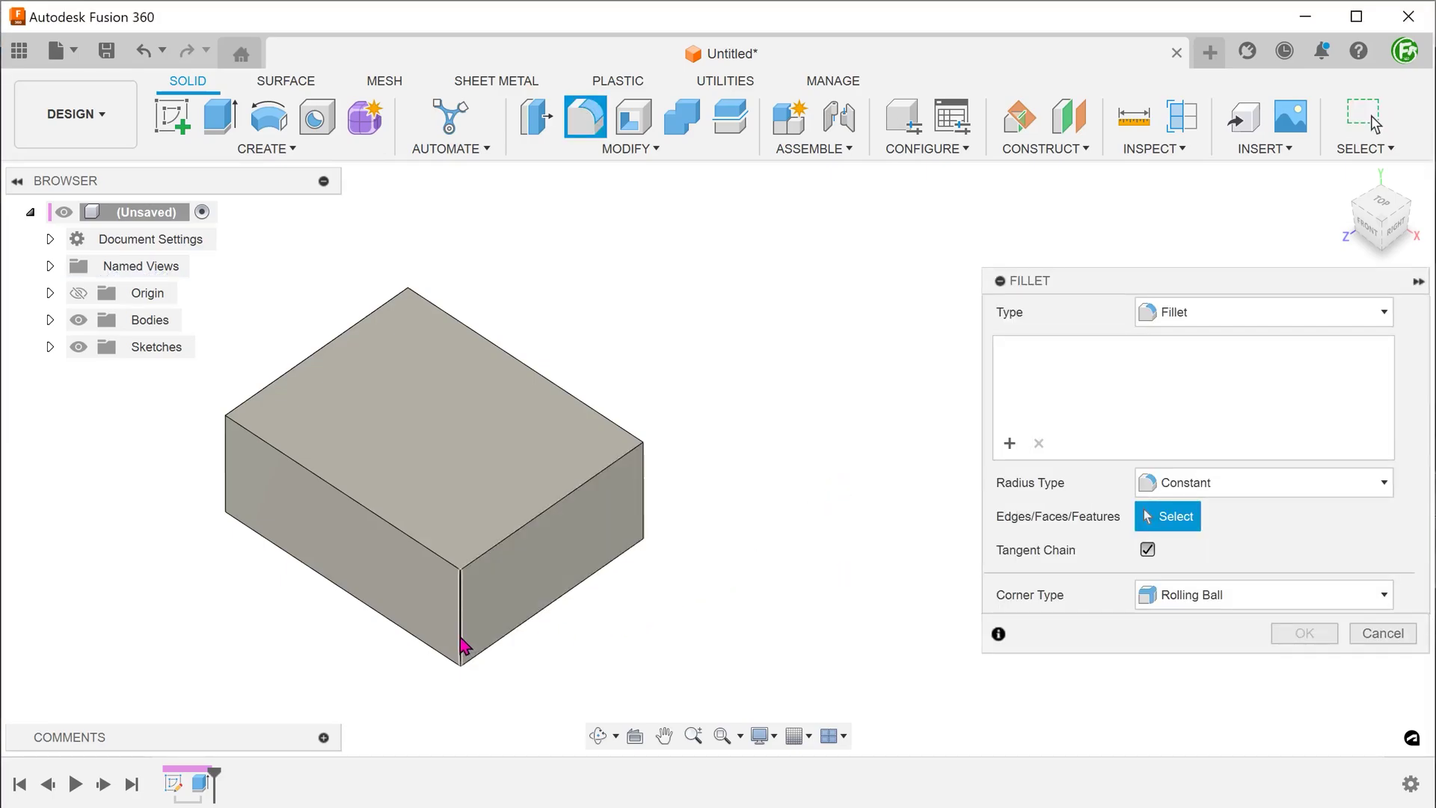
pyautogui.click(460, 641)
pyautogui.click(642, 493)
pyautogui.moveTo(688, 494)
pyautogui.keyDown('shift'); pyautogui.mouseDown(button='middle')
pyautogui.moveTo(380, 641)
pyautogui.moveTo(288, 416)
pyautogui.mouseUp(button='middle'); pyautogui.keyUp('shift')
pyautogui.click(286, 416)
pyautogui.press('F6')
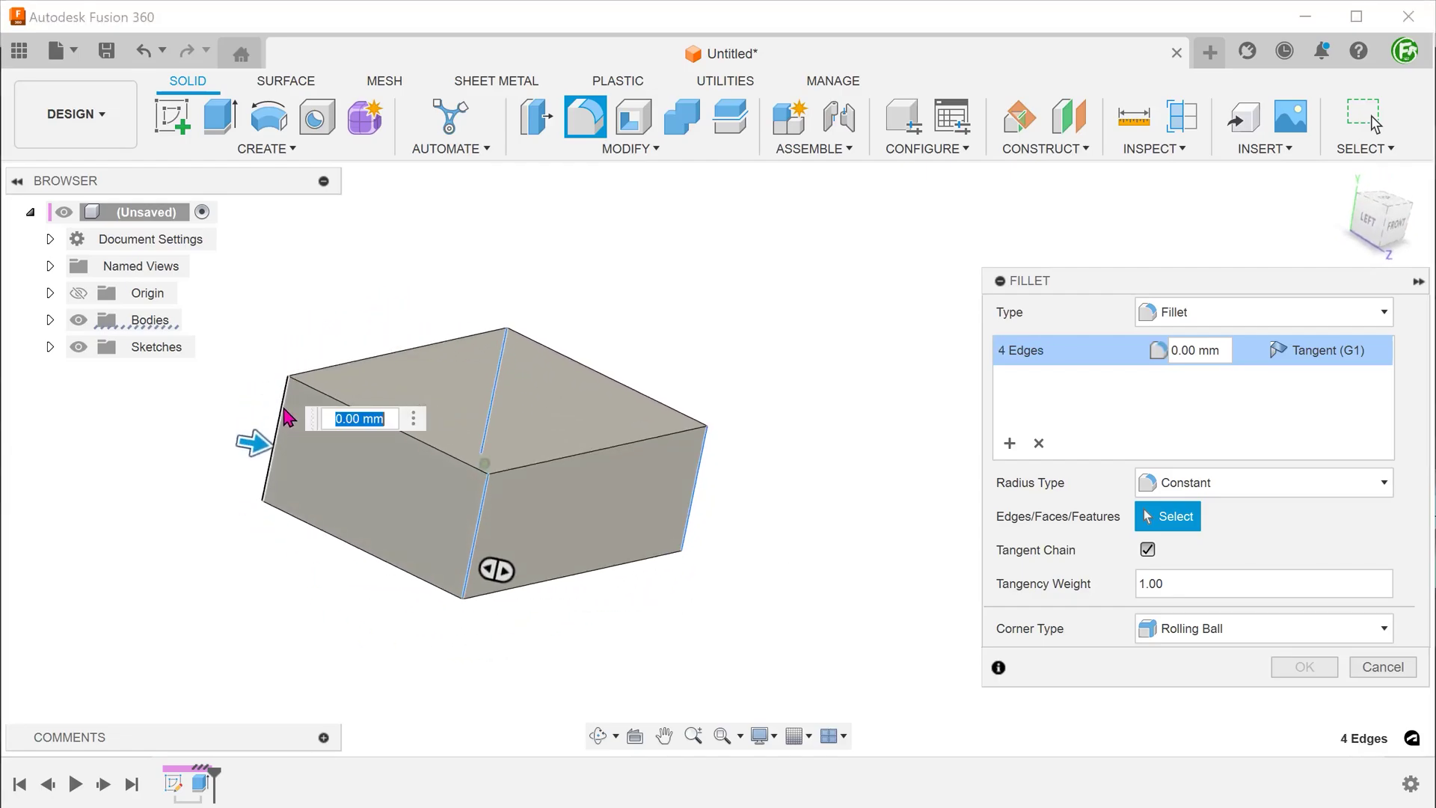
pyautogui.write('5')
pyautogui.press('BackSpace')
pyautogui.write('1')
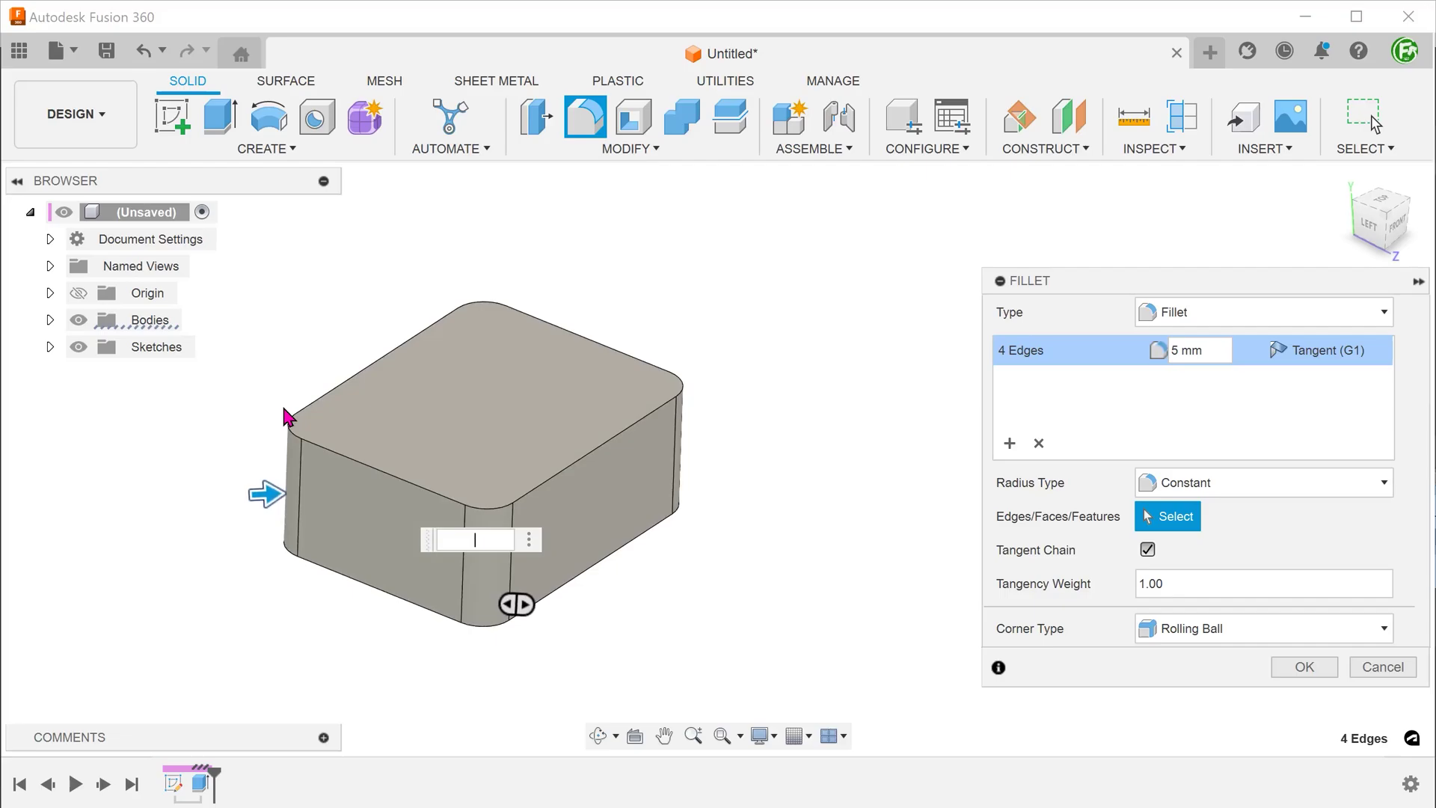
pyautogui.write('0')
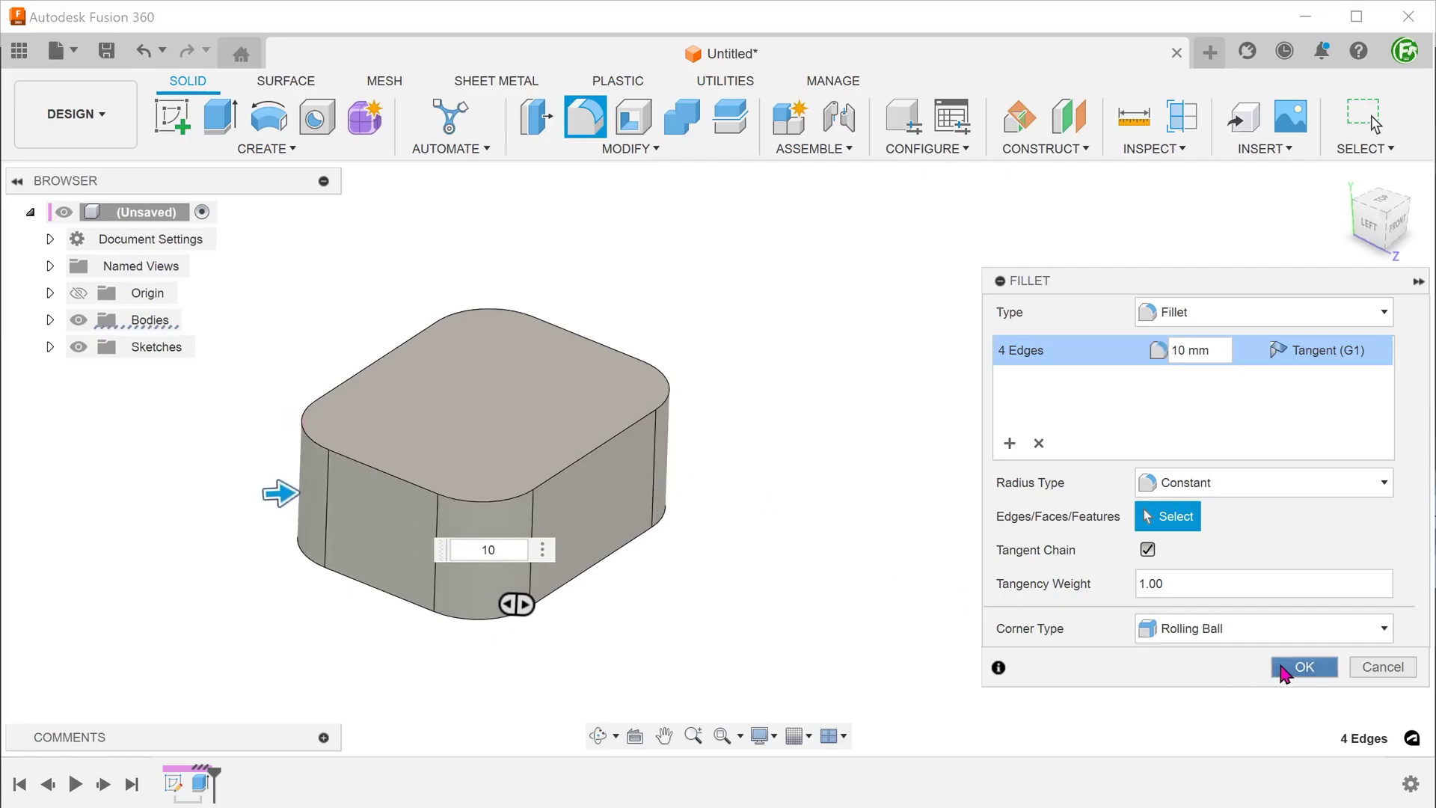
pyautogui.click(1303, 666)
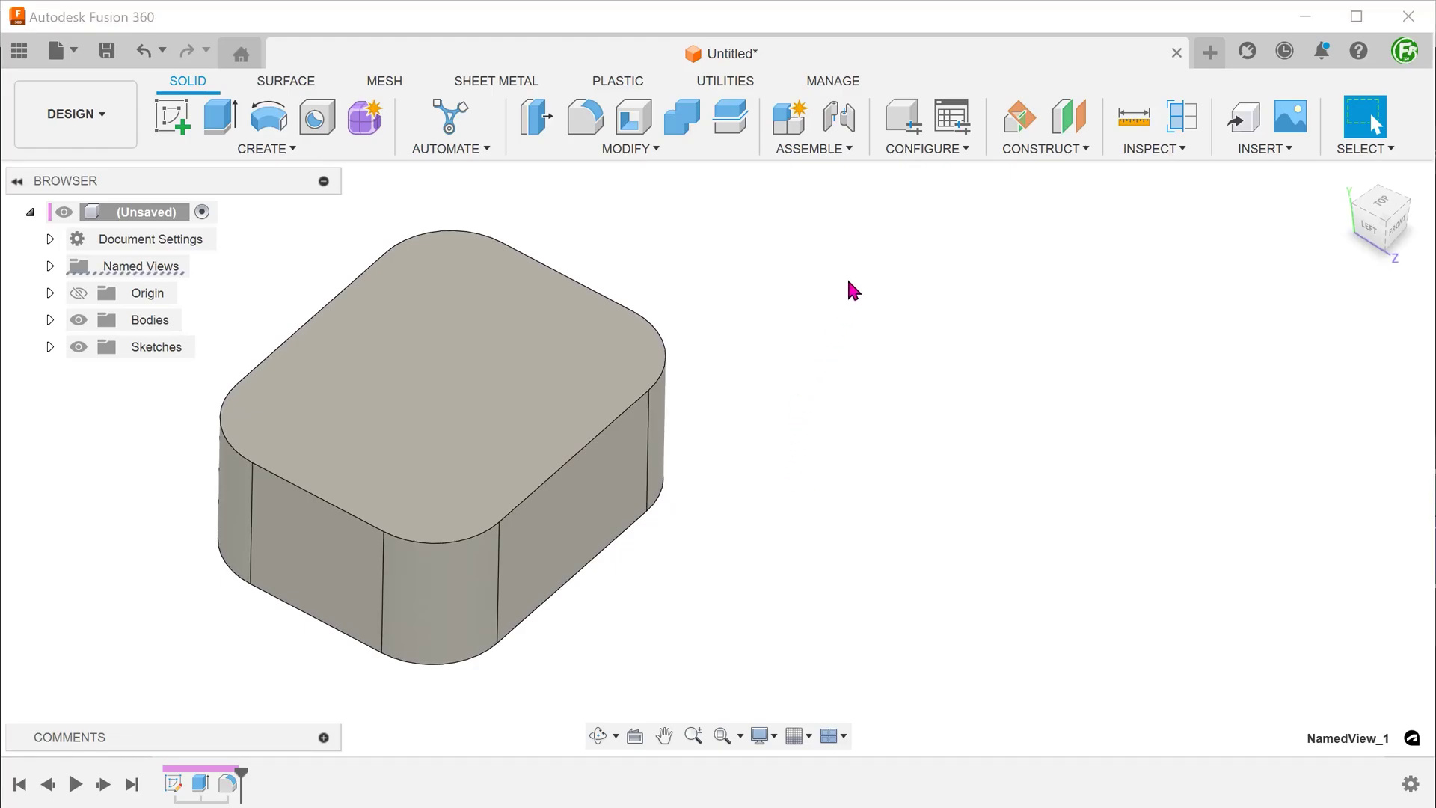
pyautogui.moveTo(903, 116)
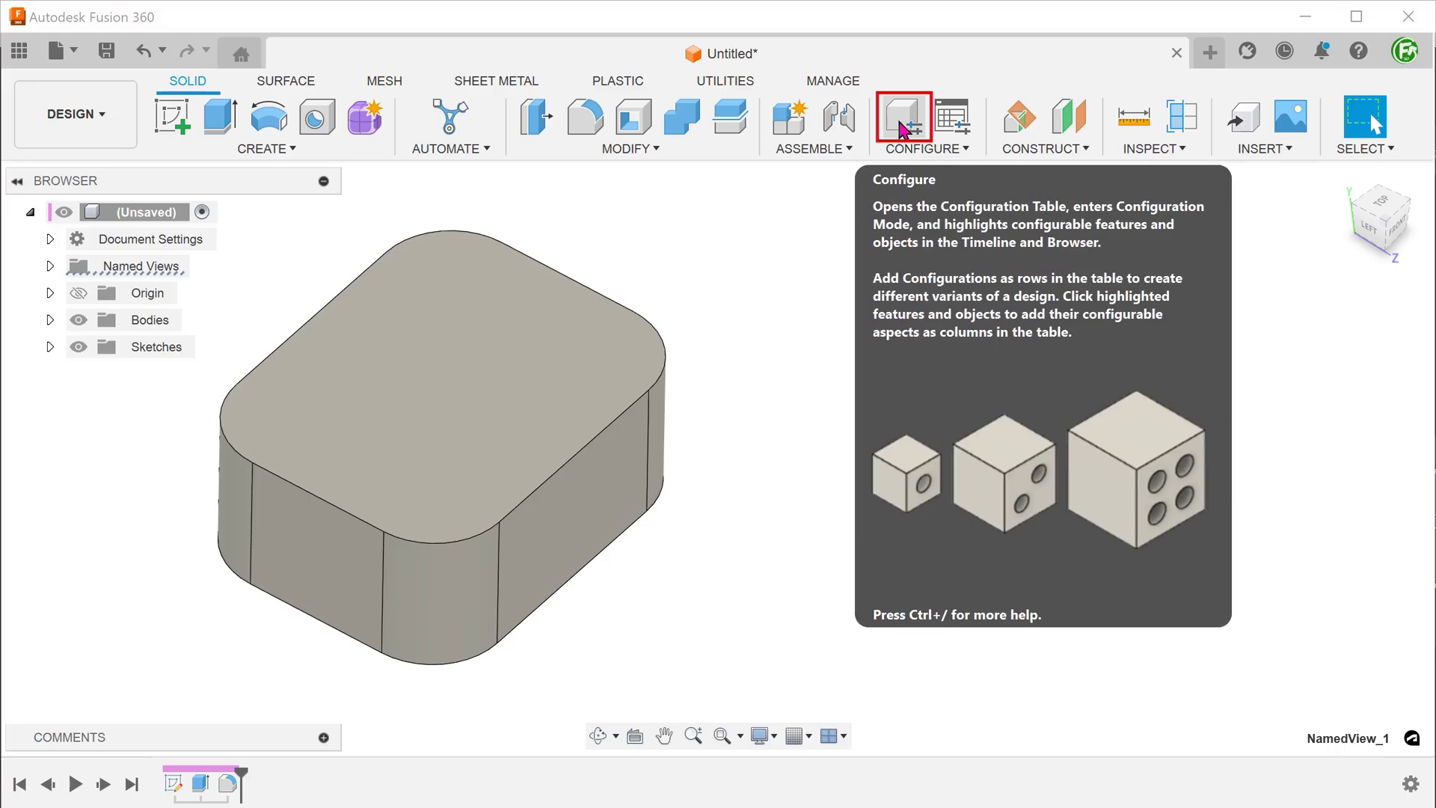
pyautogui.click(901, 129)
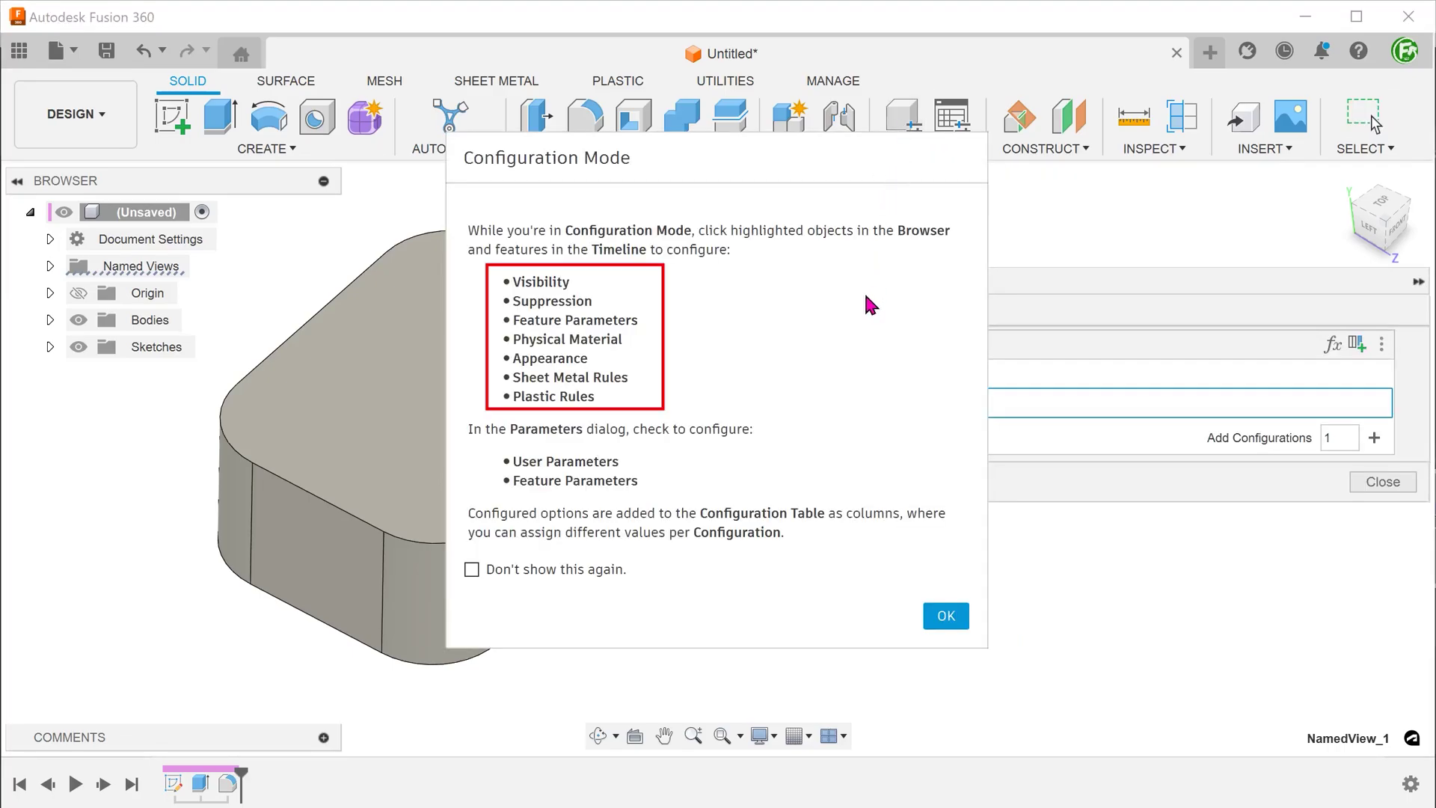
# - Dismiss the Configuration Mode notice to reveal the table with Configuration 1
pyautogui.click(946, 617)
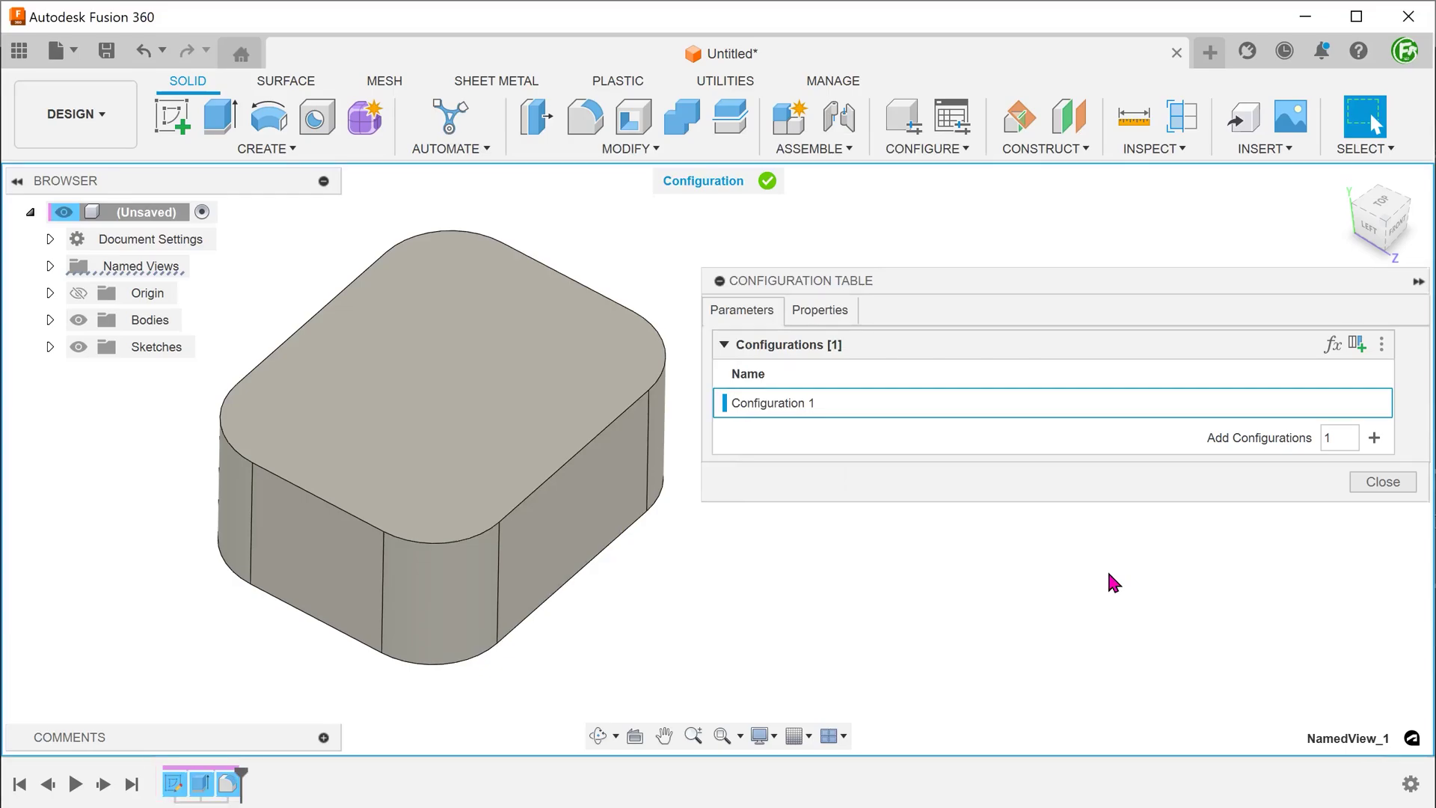
# - Mark length and width as configured parameters in the Parameters dialog
pyautogui.click(1332, 349)
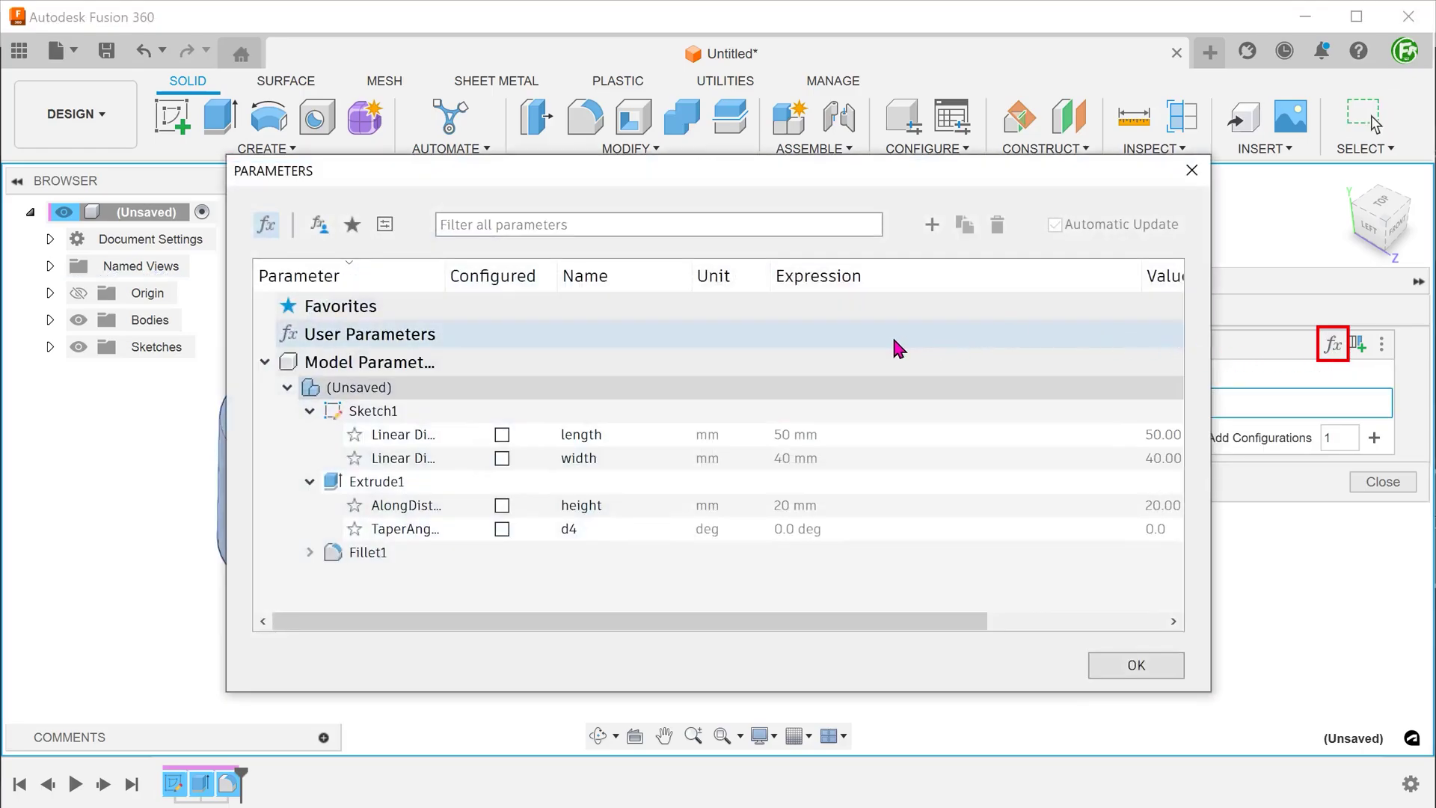
pyautogui.moveTo(701, 170); pyautogui.dragTo(556, 163)
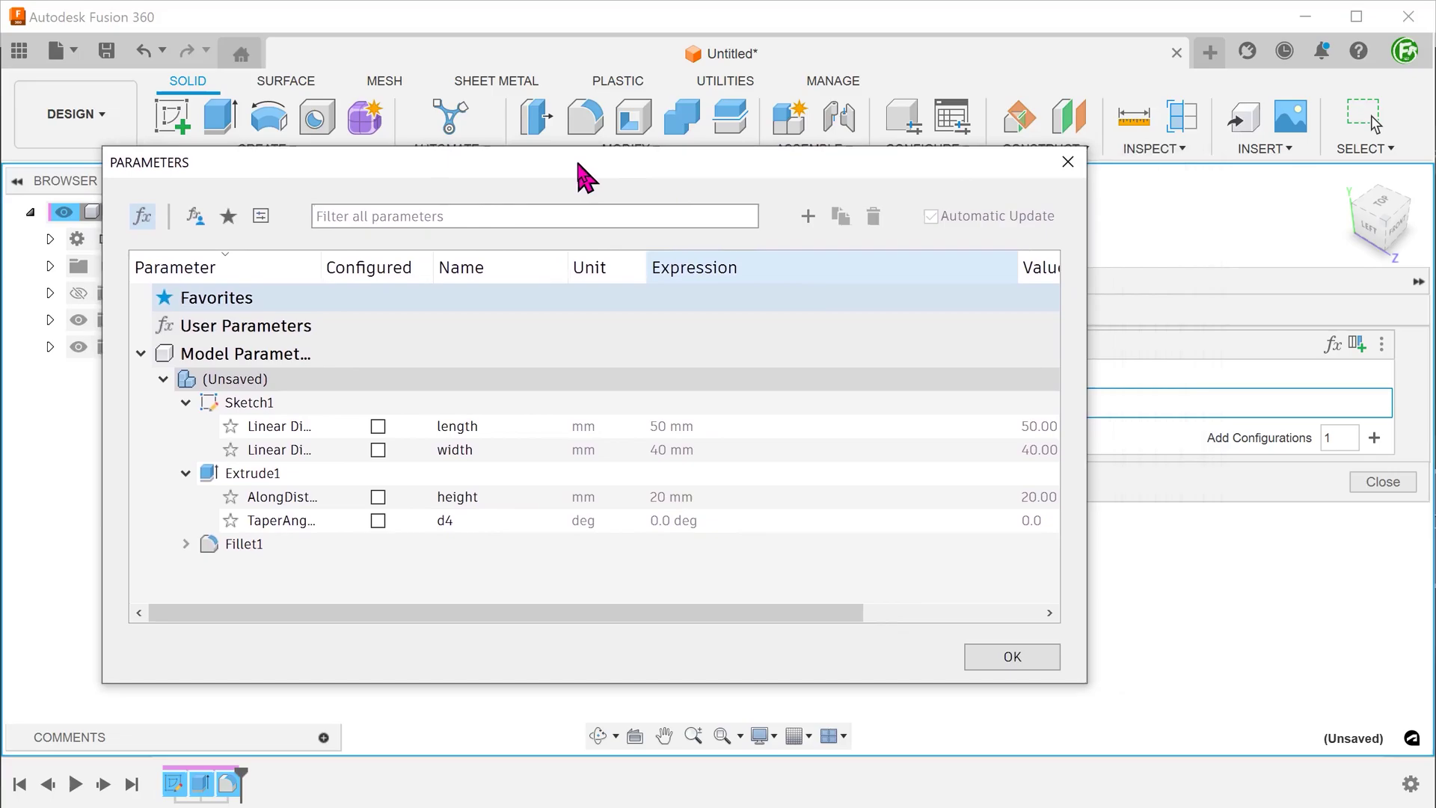
pyautogui.moveTo(1064, 583); pyautogui.dragTo(707, 580)
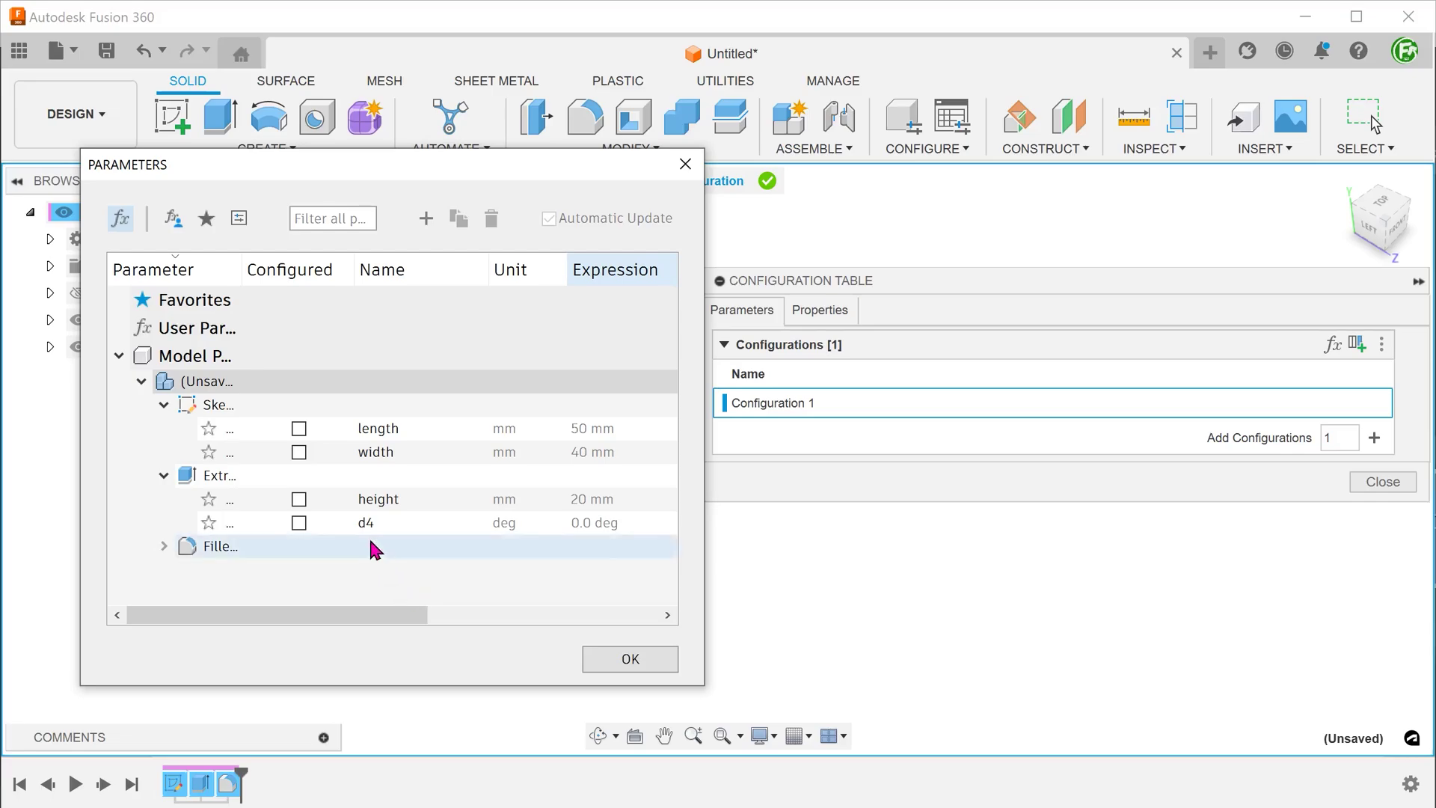
pyautogui.click(298, 430)
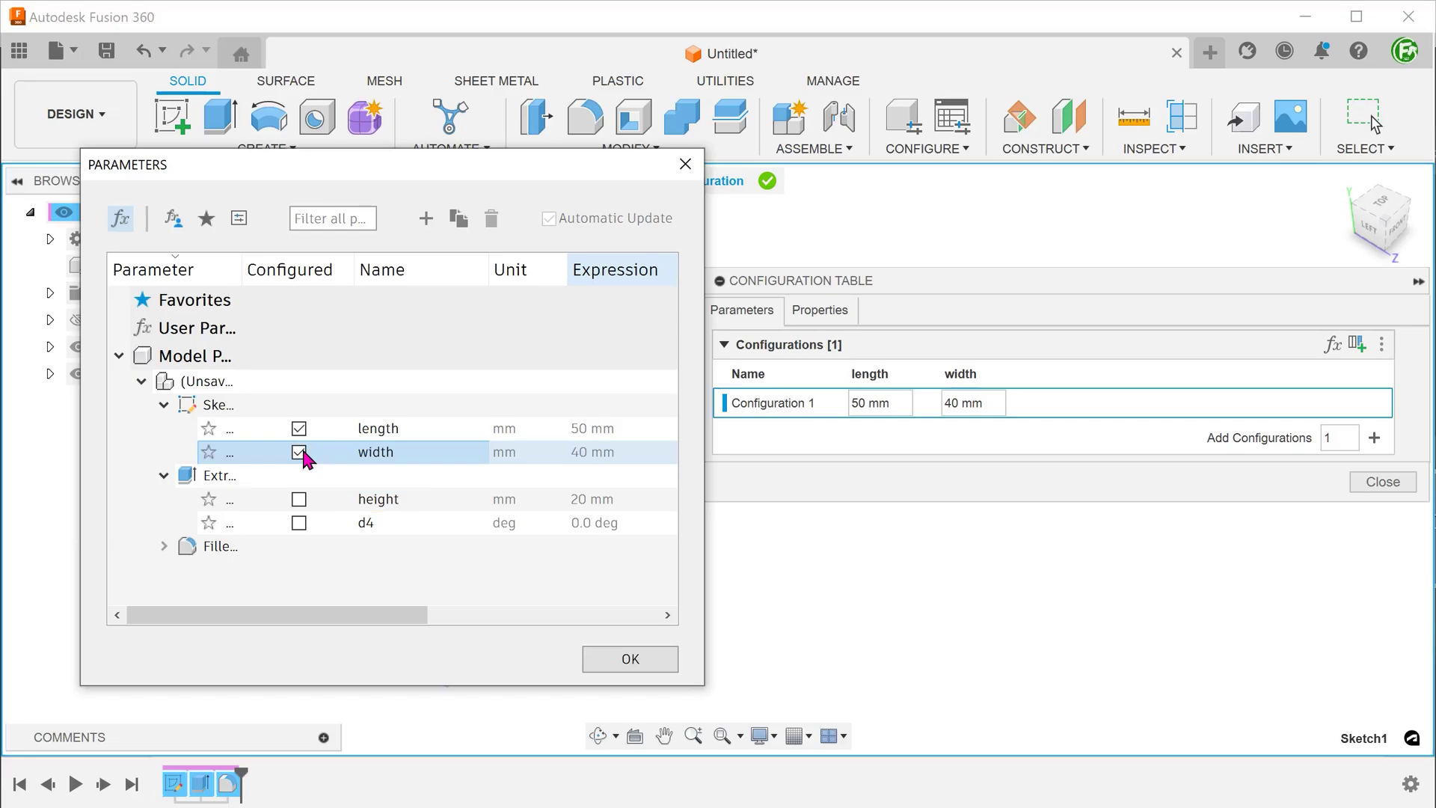
pyautogui.click(625, 664)
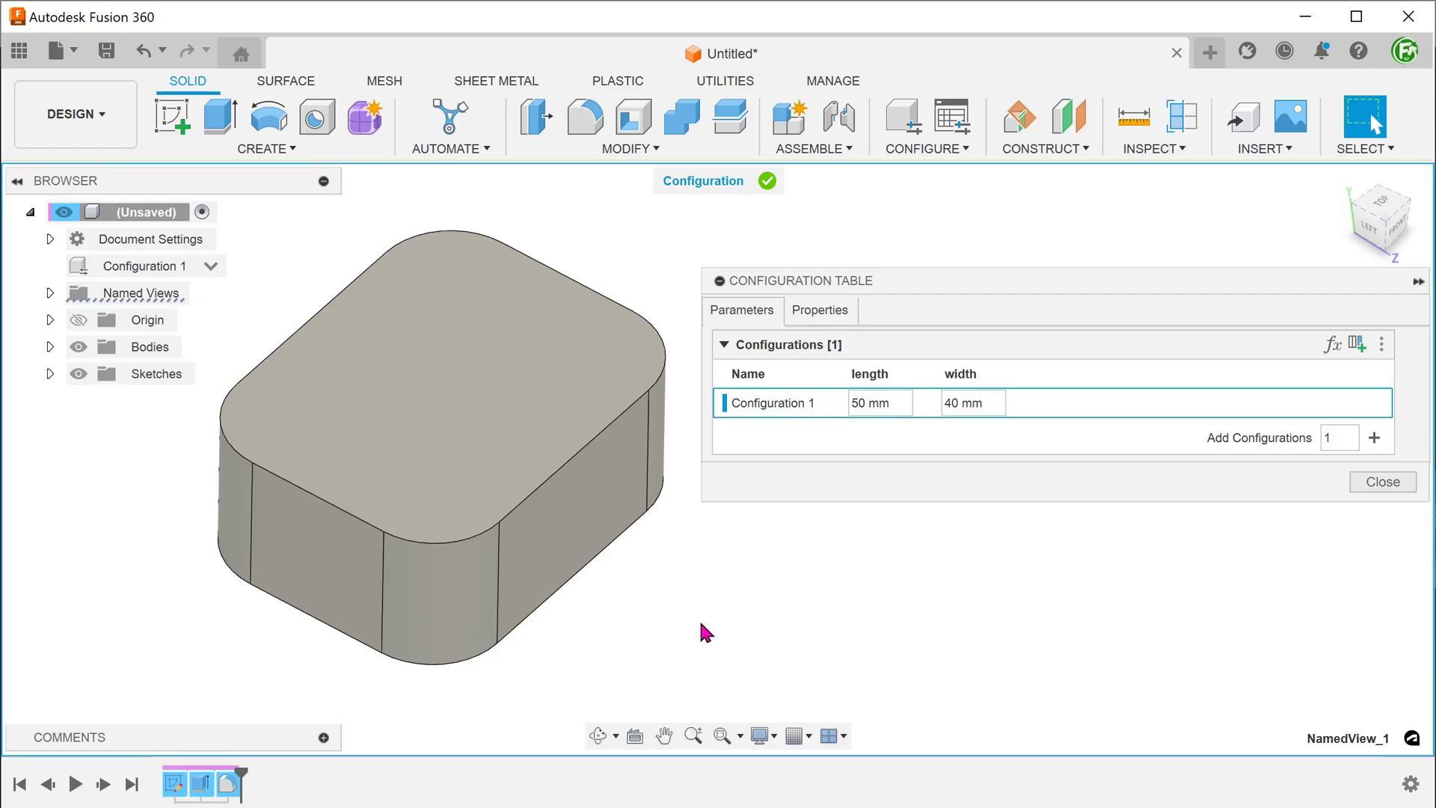
# - Configure Extrude1's distance, adding a 20 mm height column
pyautogui.click(202, 785)
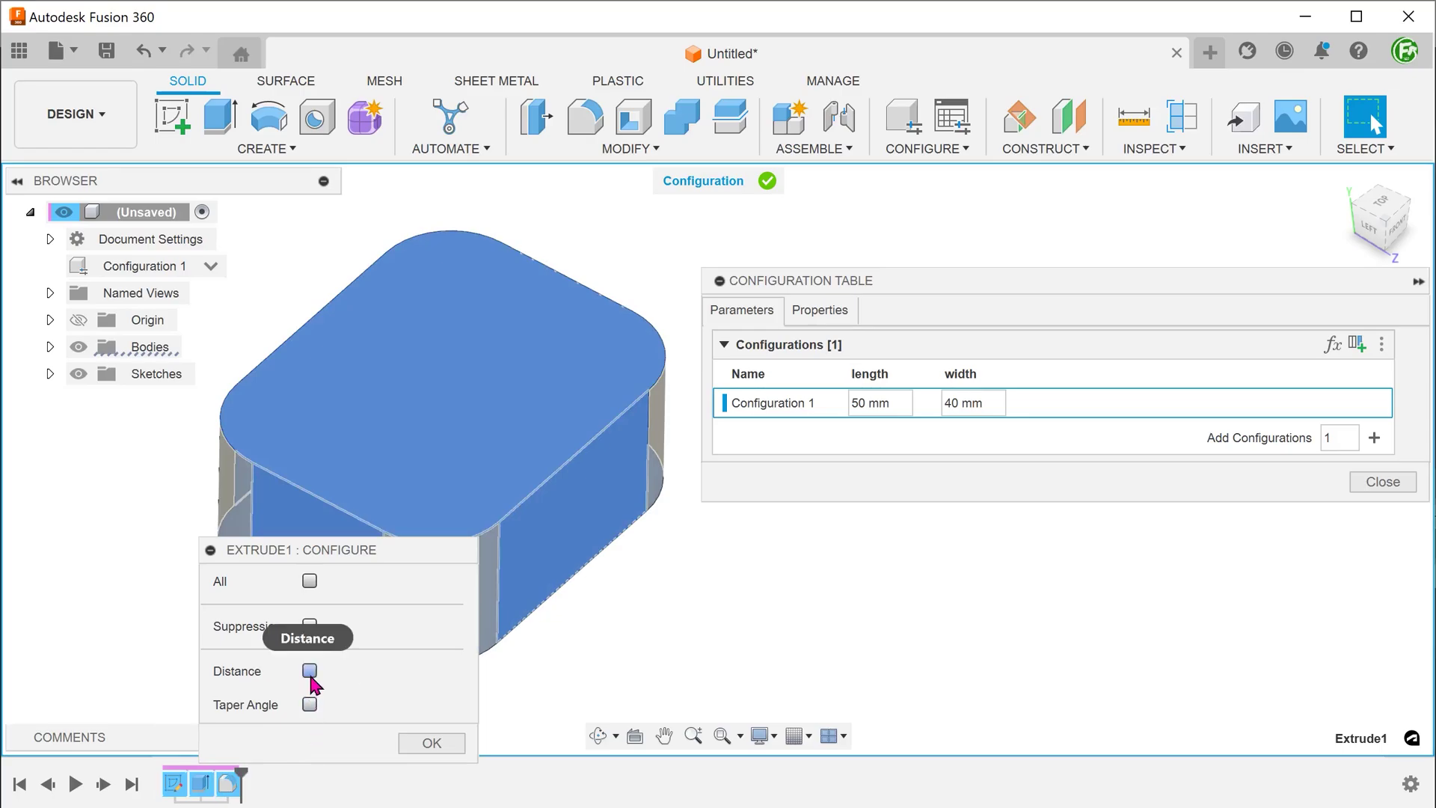
pyautogui.moveTo(310, 671)
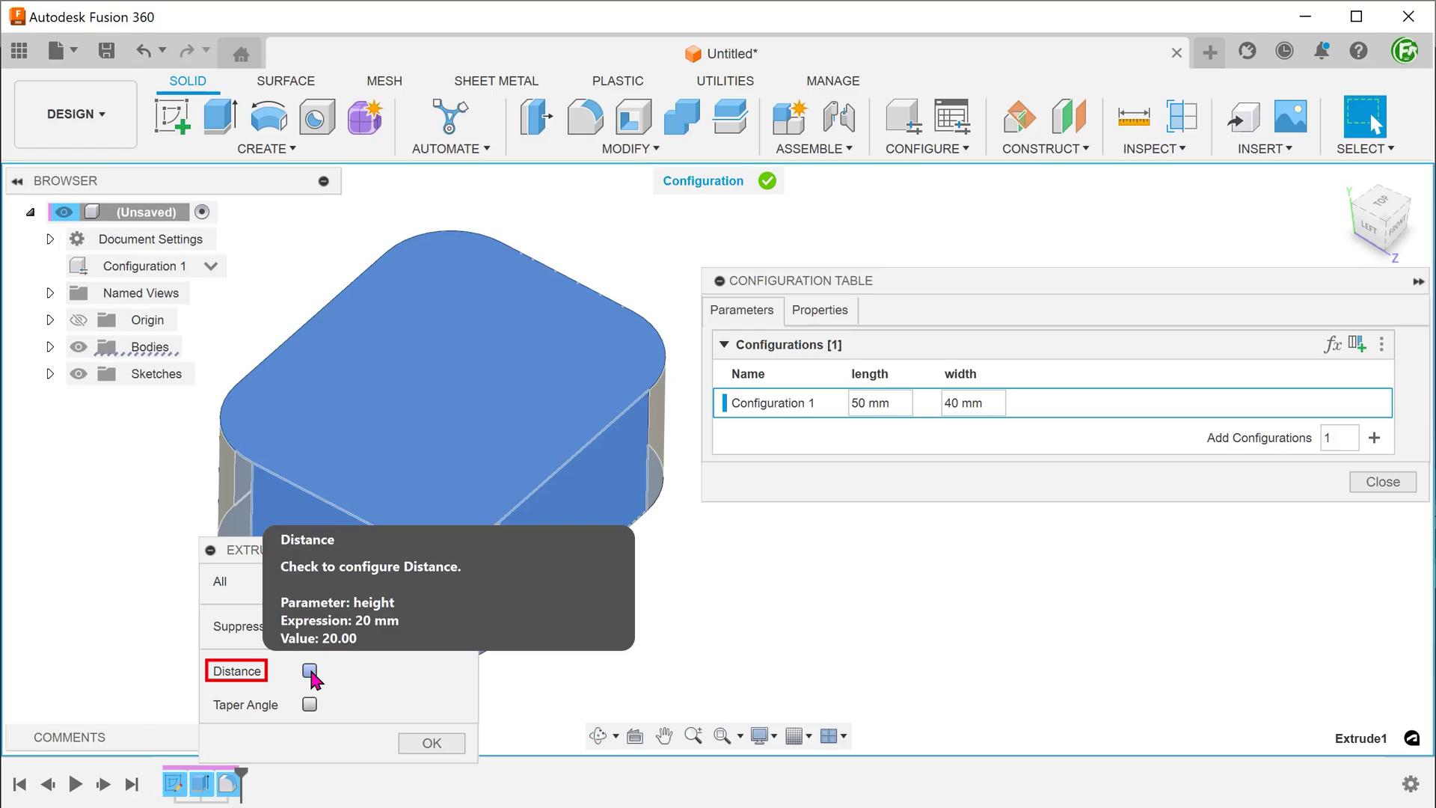
pyautogui.click(310, 671)
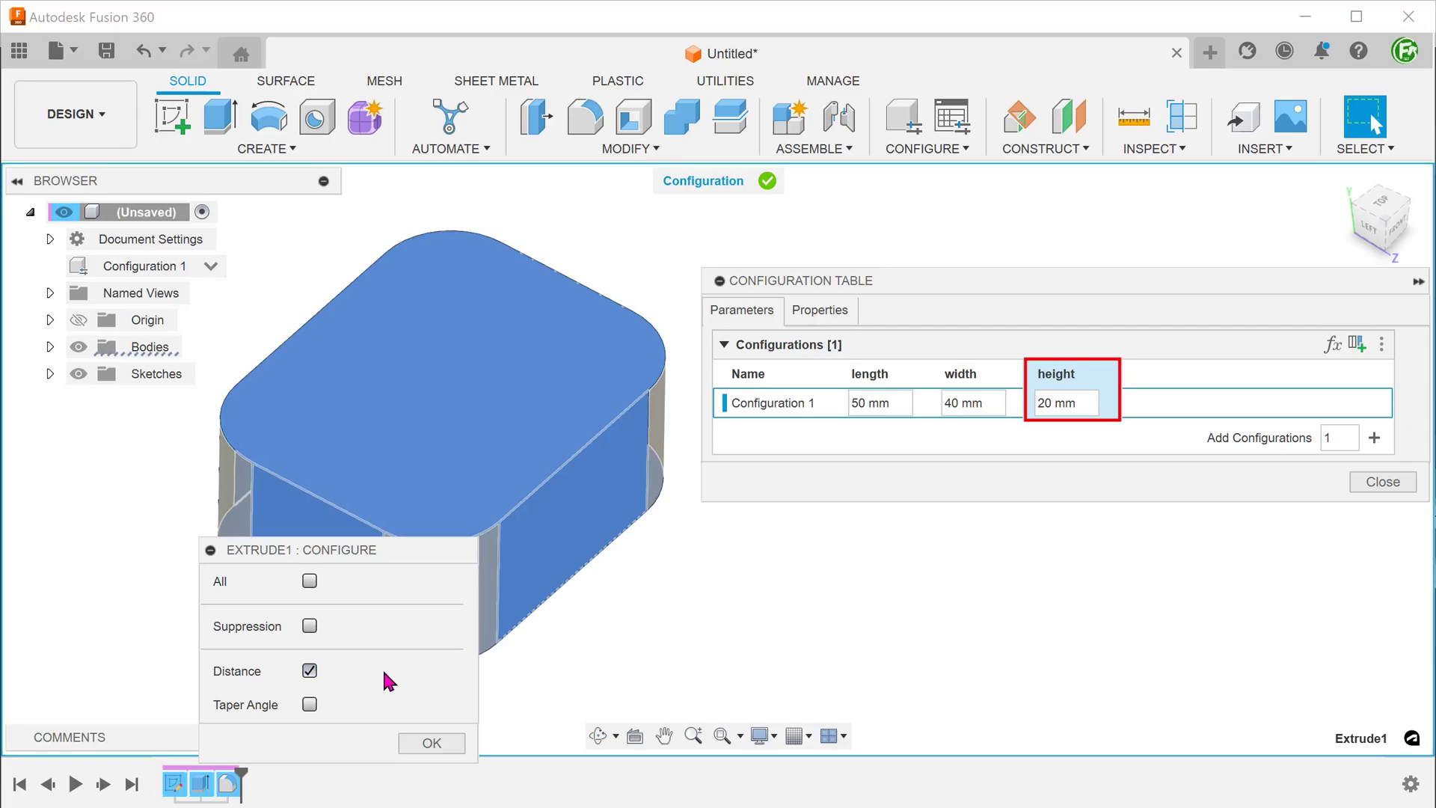
pyautogui.click(432, 744)
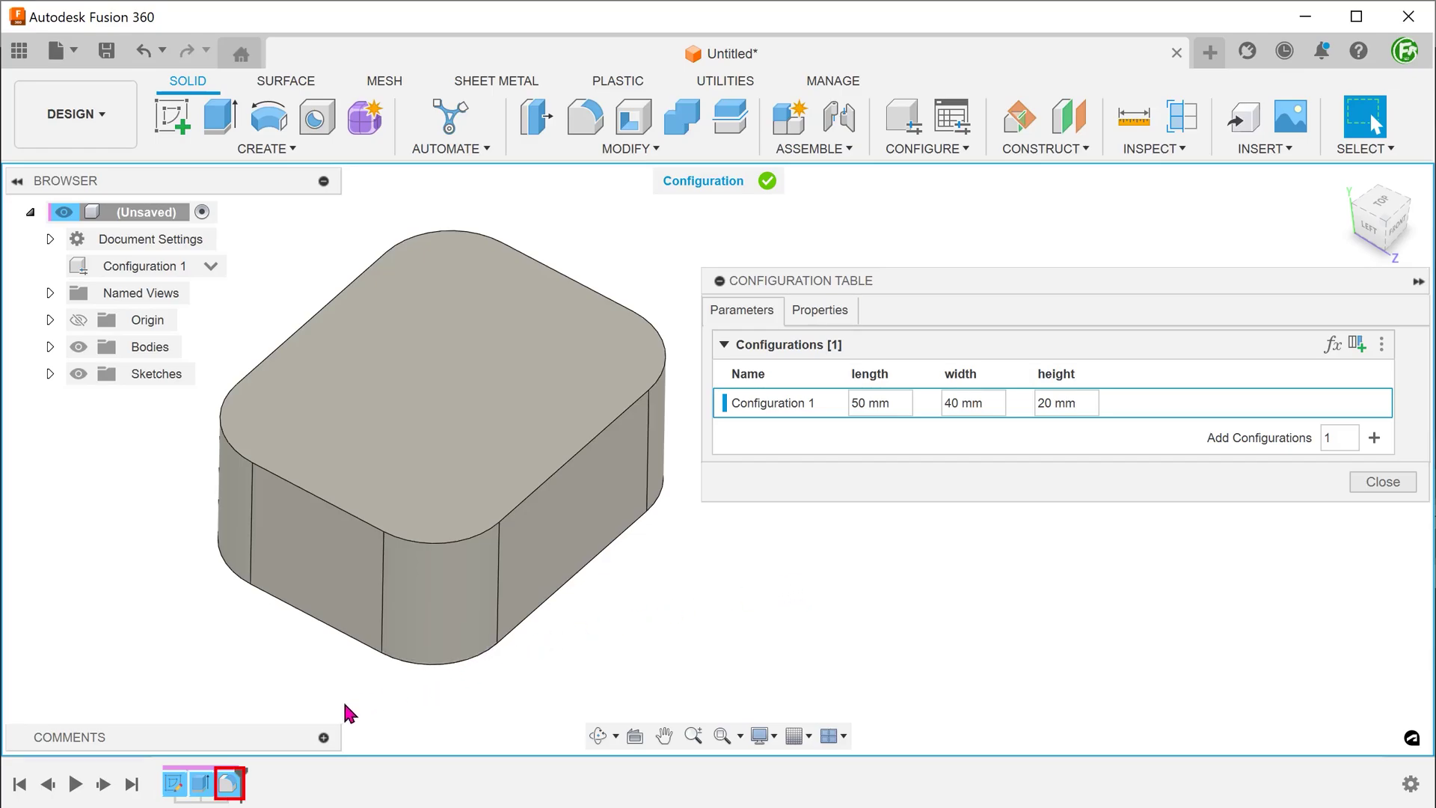
# - Configure Fillet1's suppression, adding a checked Fillet1 column
pyautogui.click(229, 786)
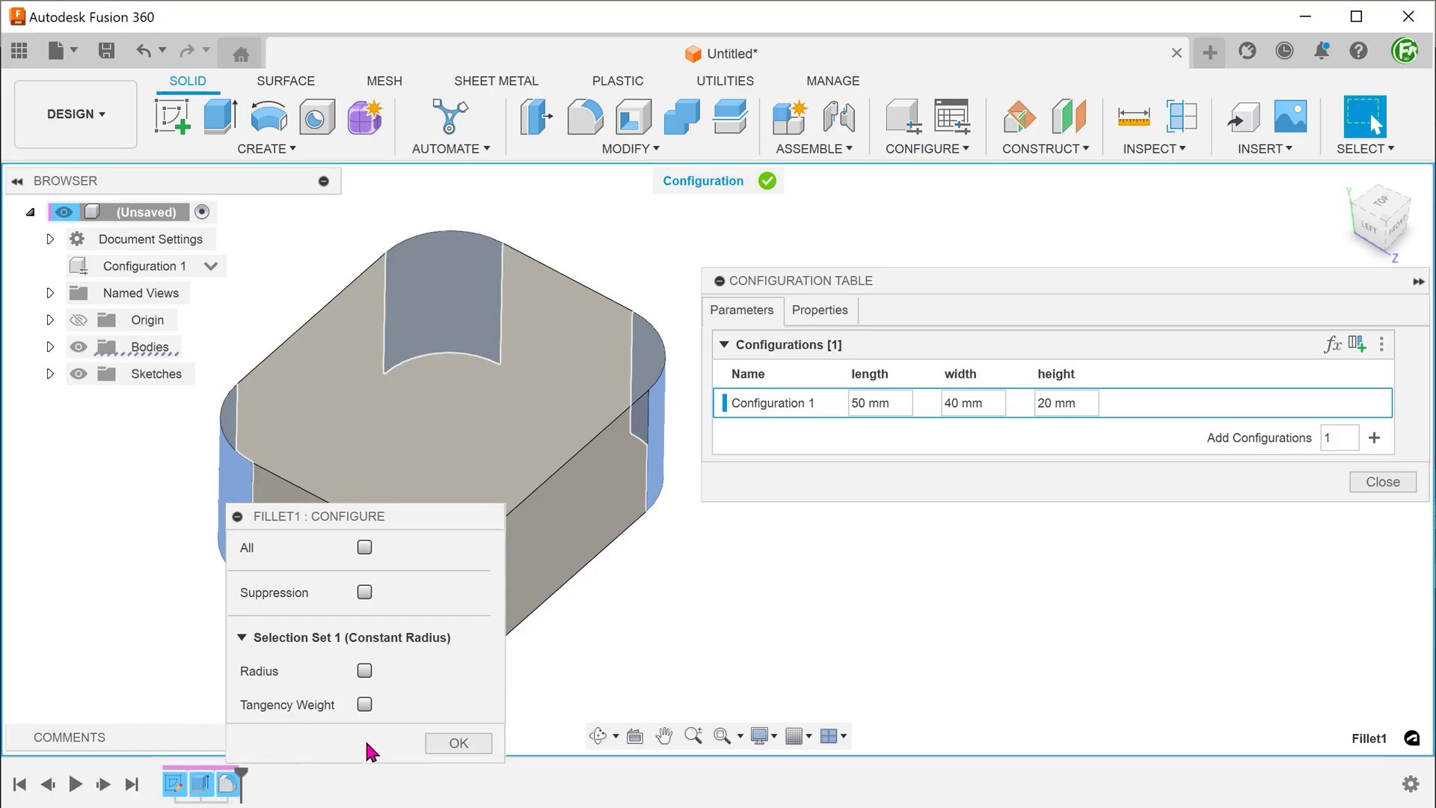
pyautogui.click(365, 593)
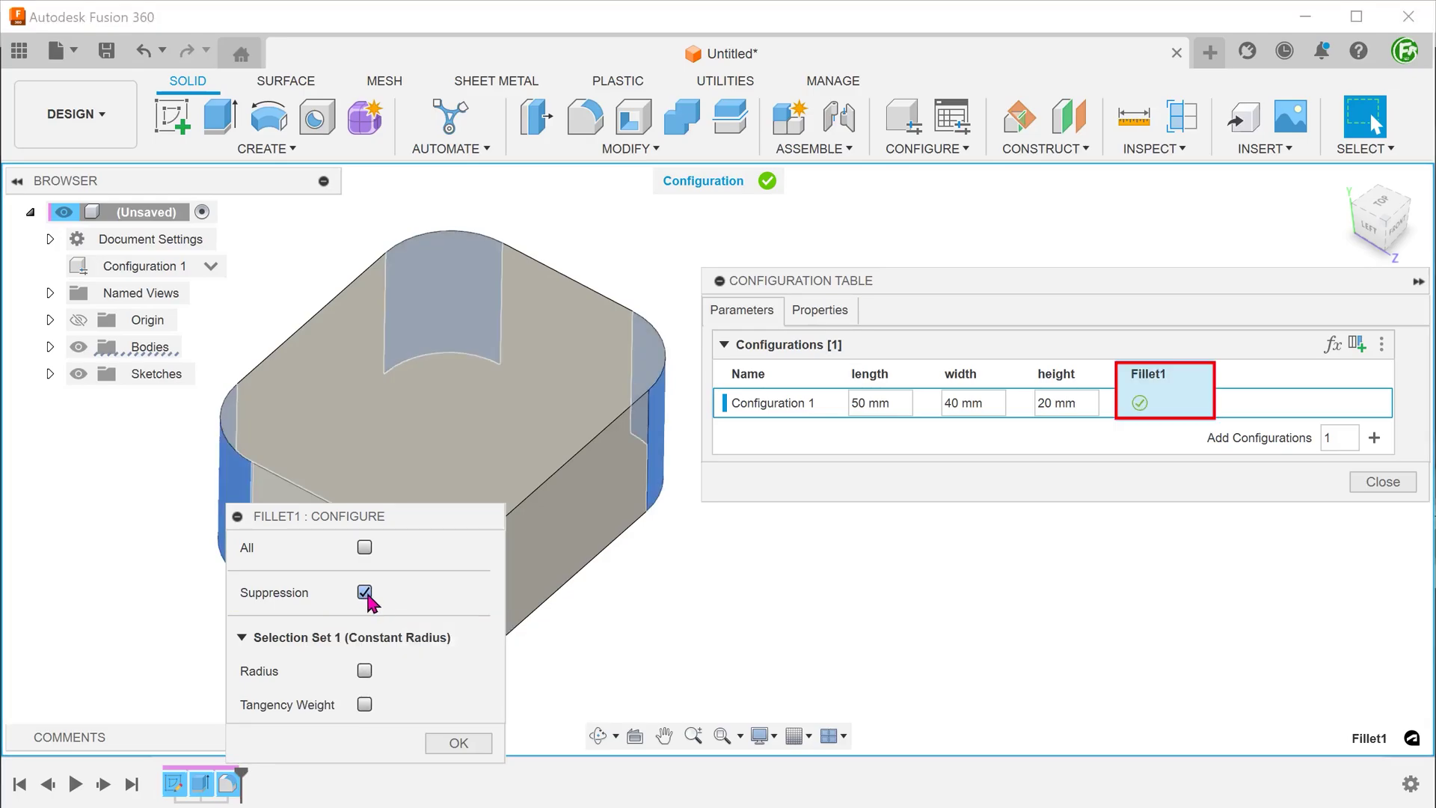
pyautogui.click(459, 741)
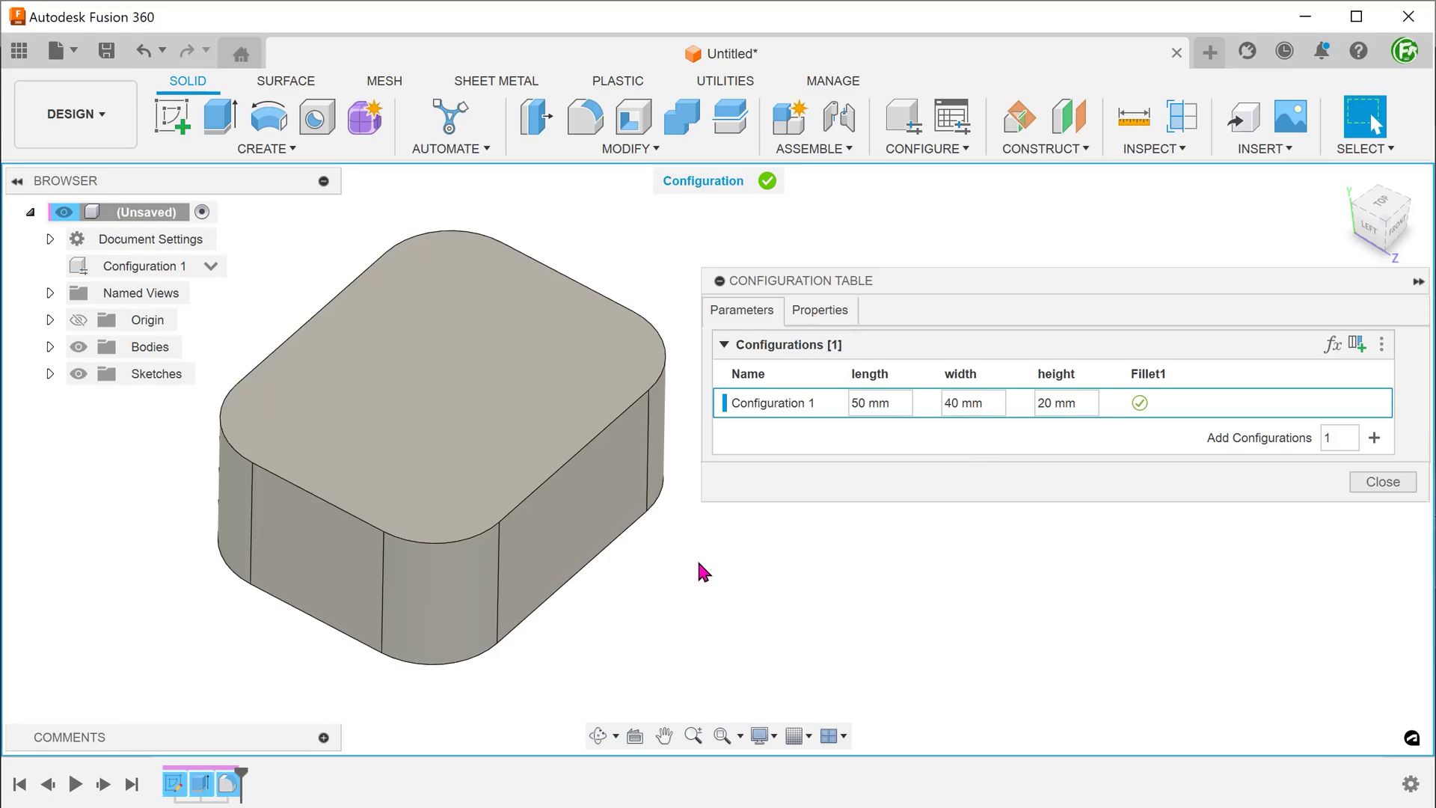
# - Rename Configuration 1 to Cuboid A
pyautogui.rightClick(762, 401)
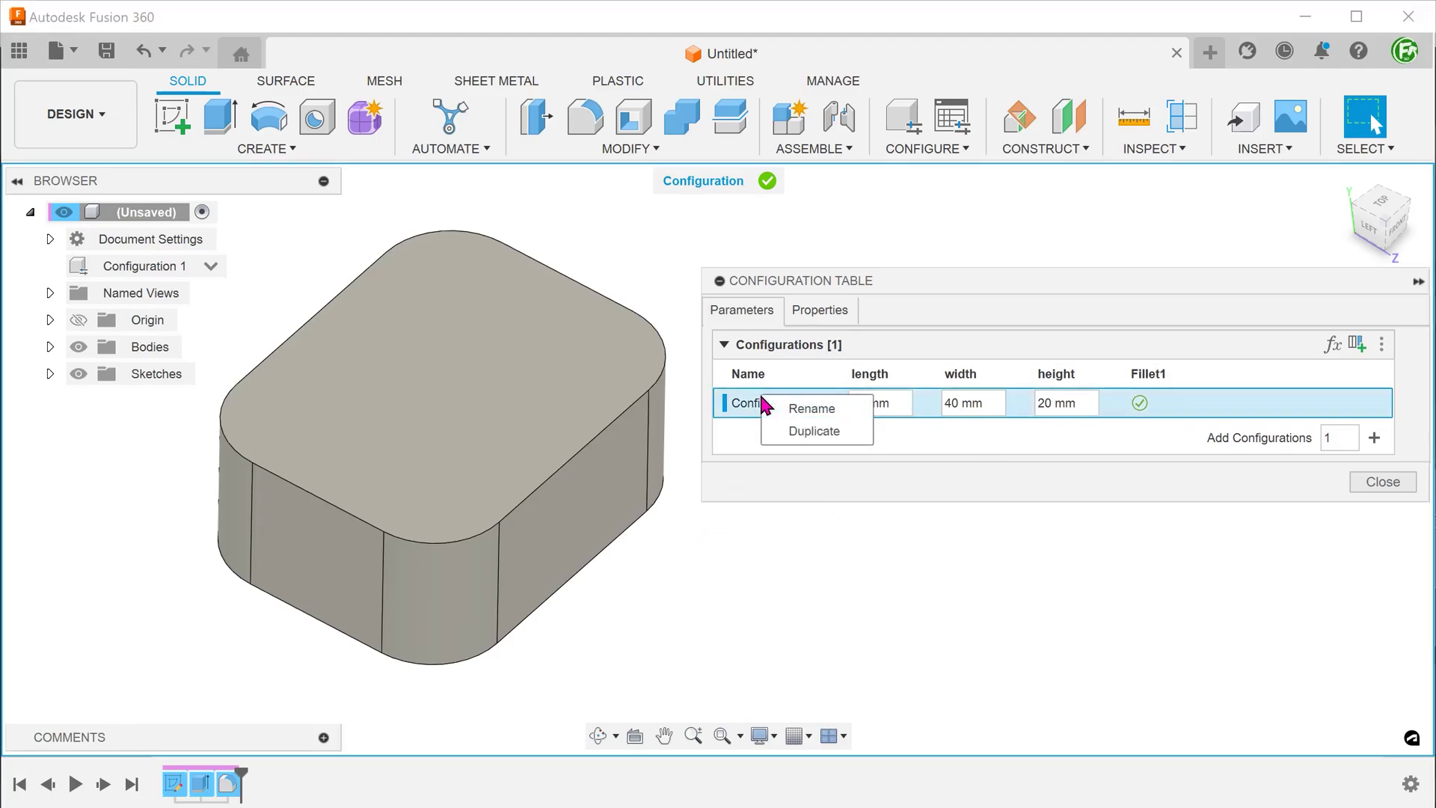
pyautogui.click(813, 410)
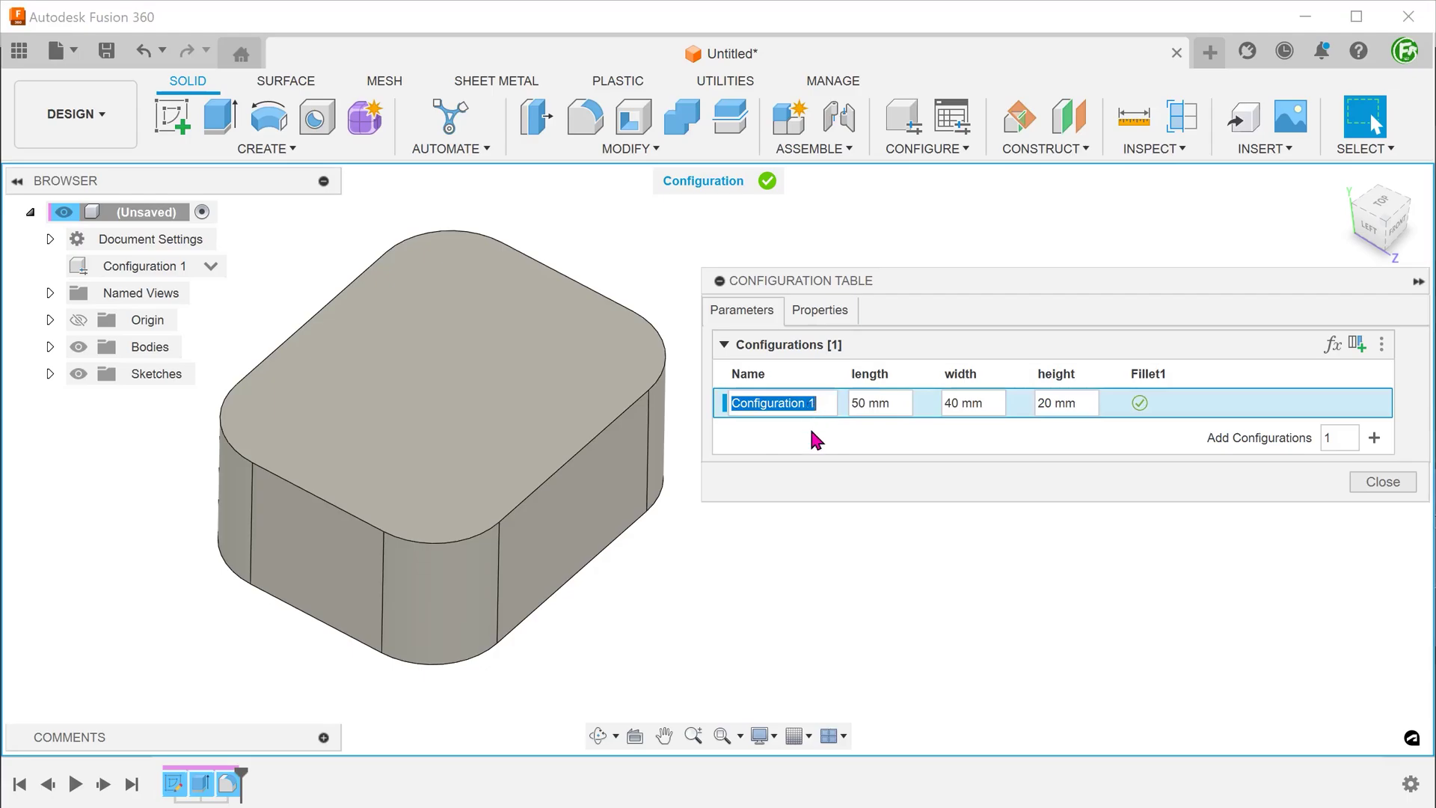
pyautogui.write('Cuboid A')
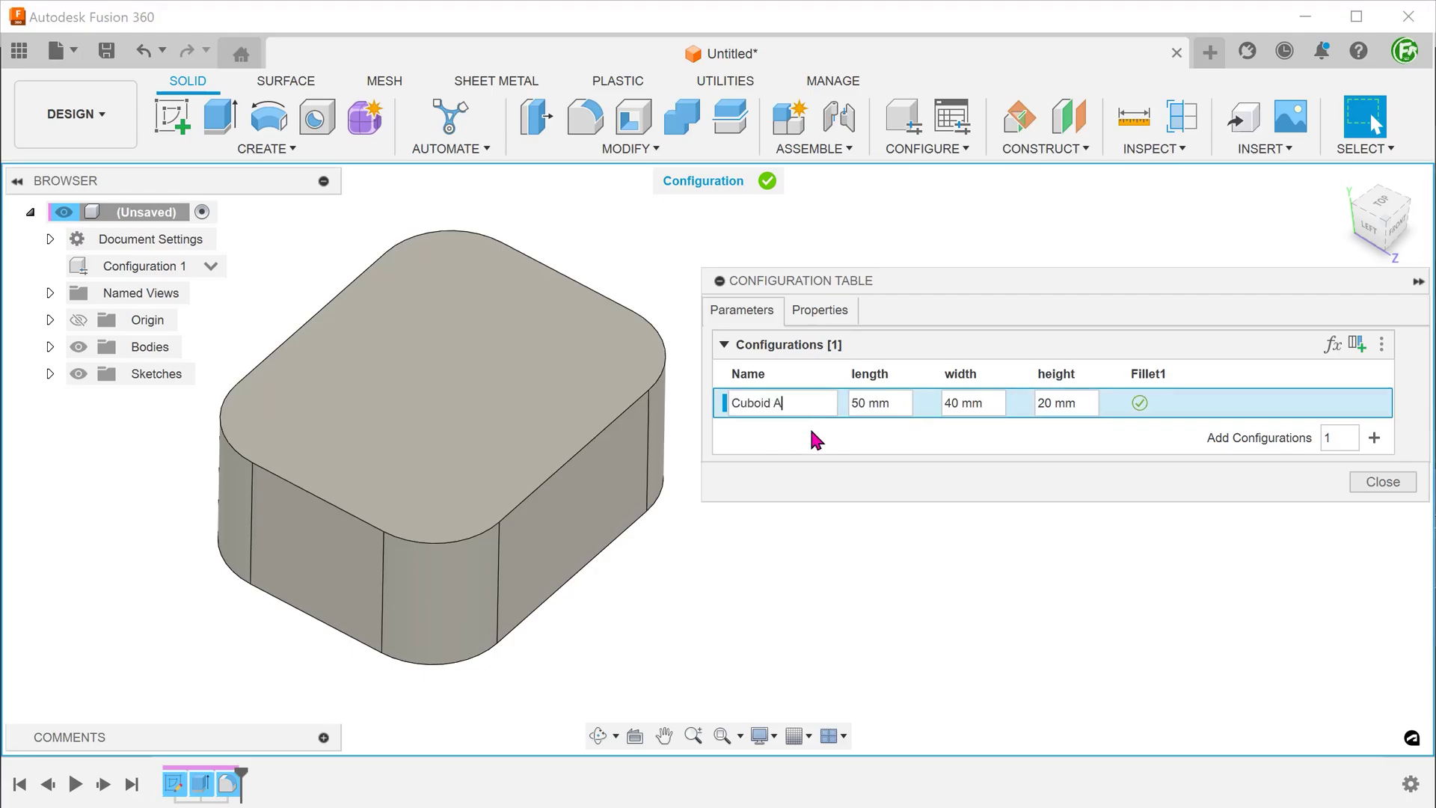
pyautogui.press('Return')
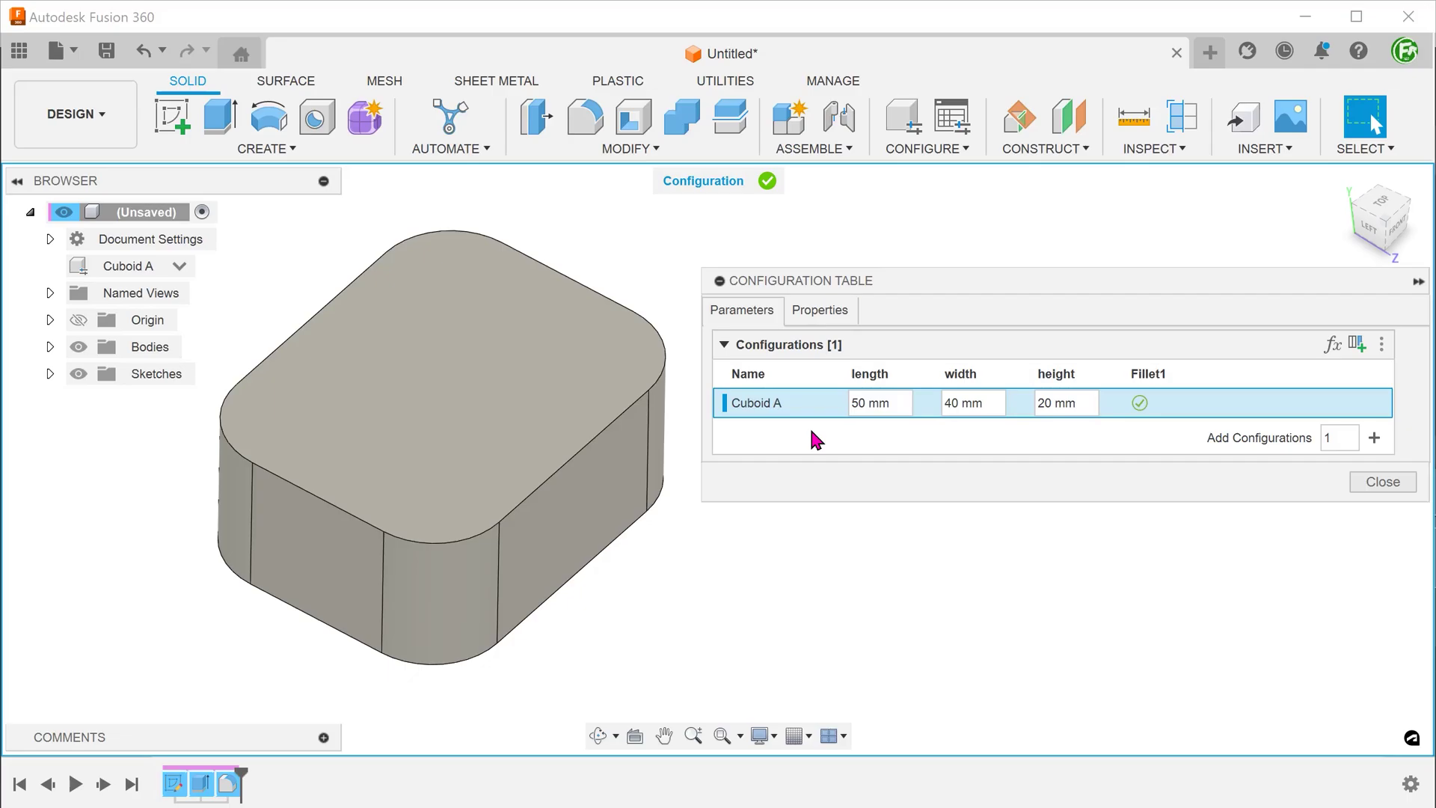
# - Duplicate Cuboid A and rename the copy Cuboid B
pyautogui.rightClick(793, 412)
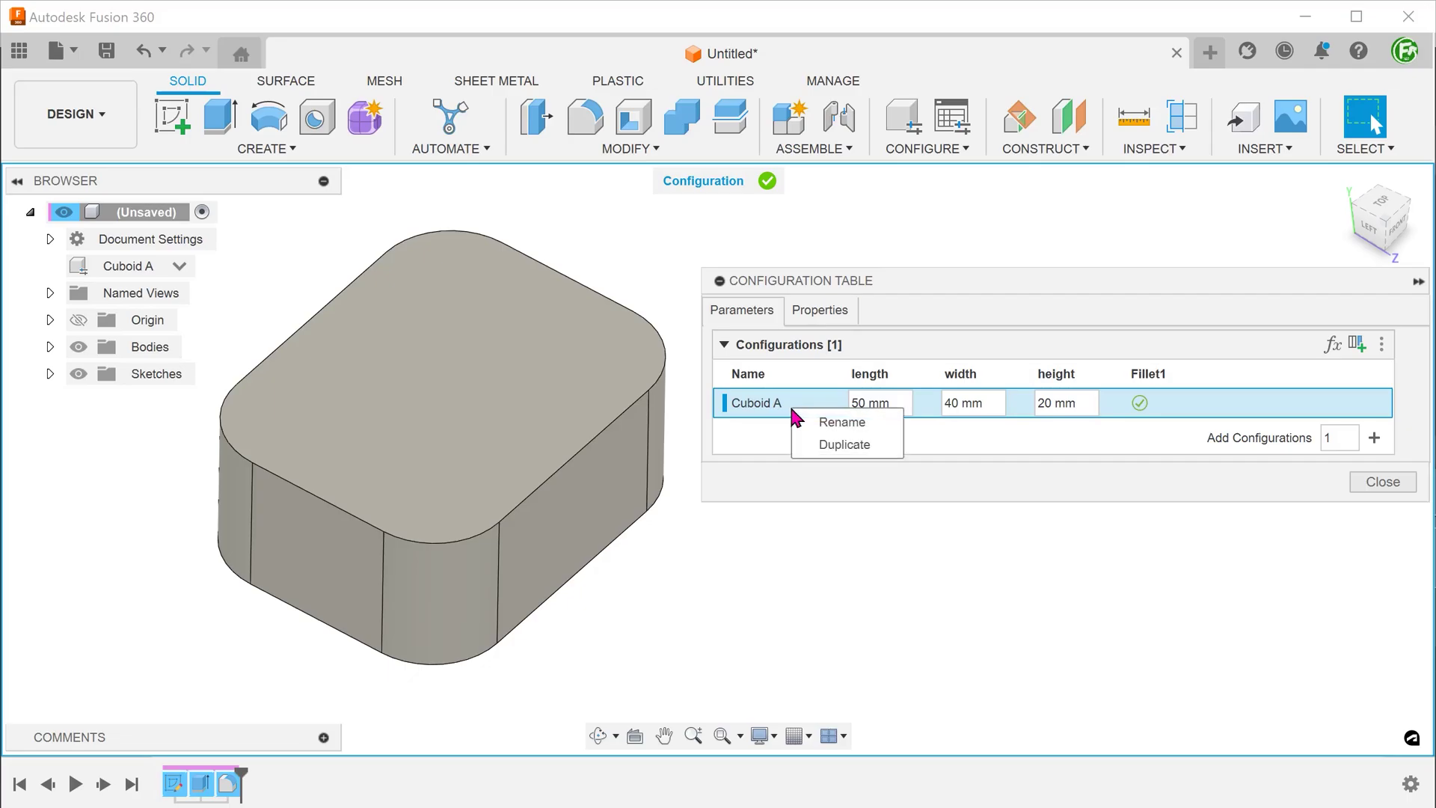
pyautogui.click(859, 446)
pyautogui.rightClick(808, 439)
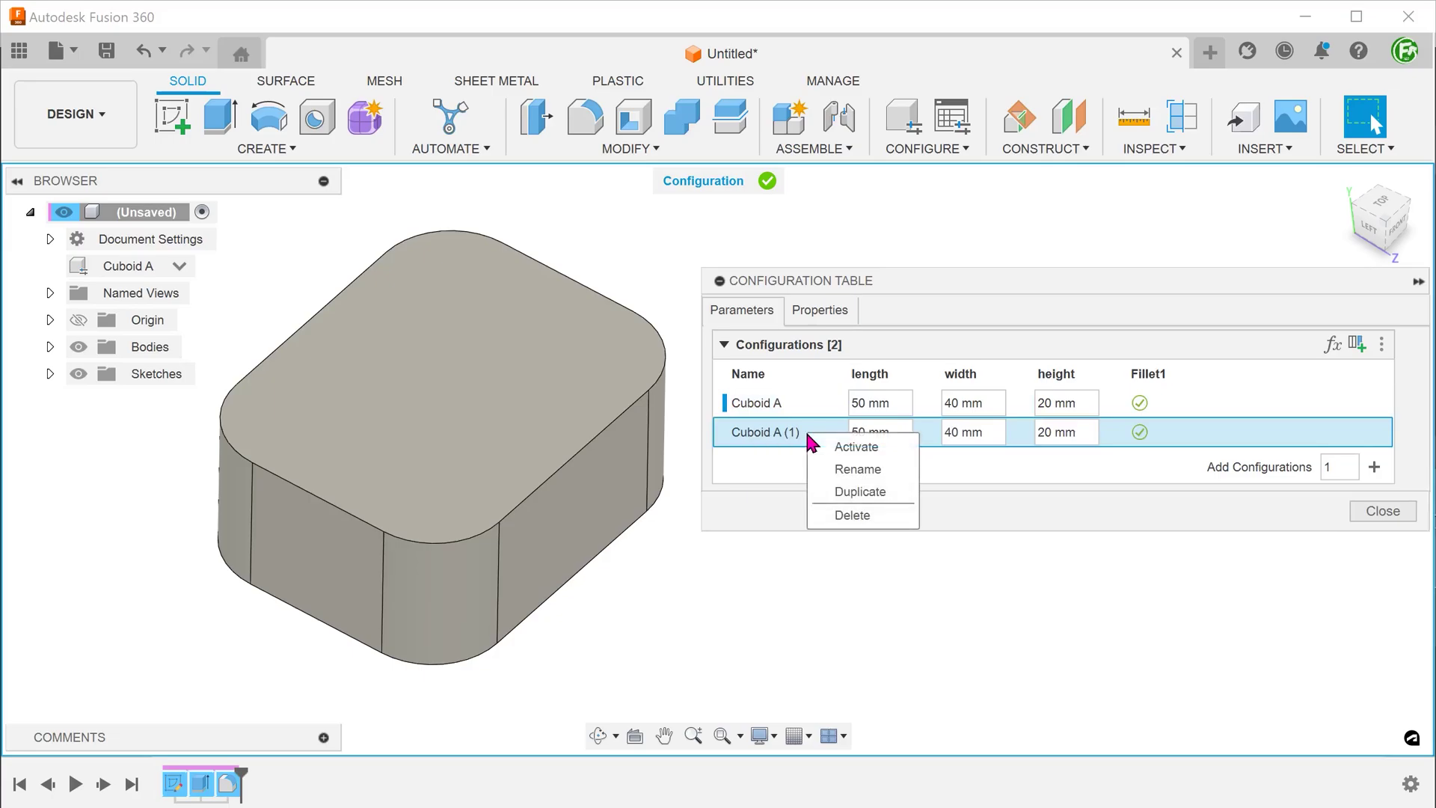
pyautogui.click(872, 469)
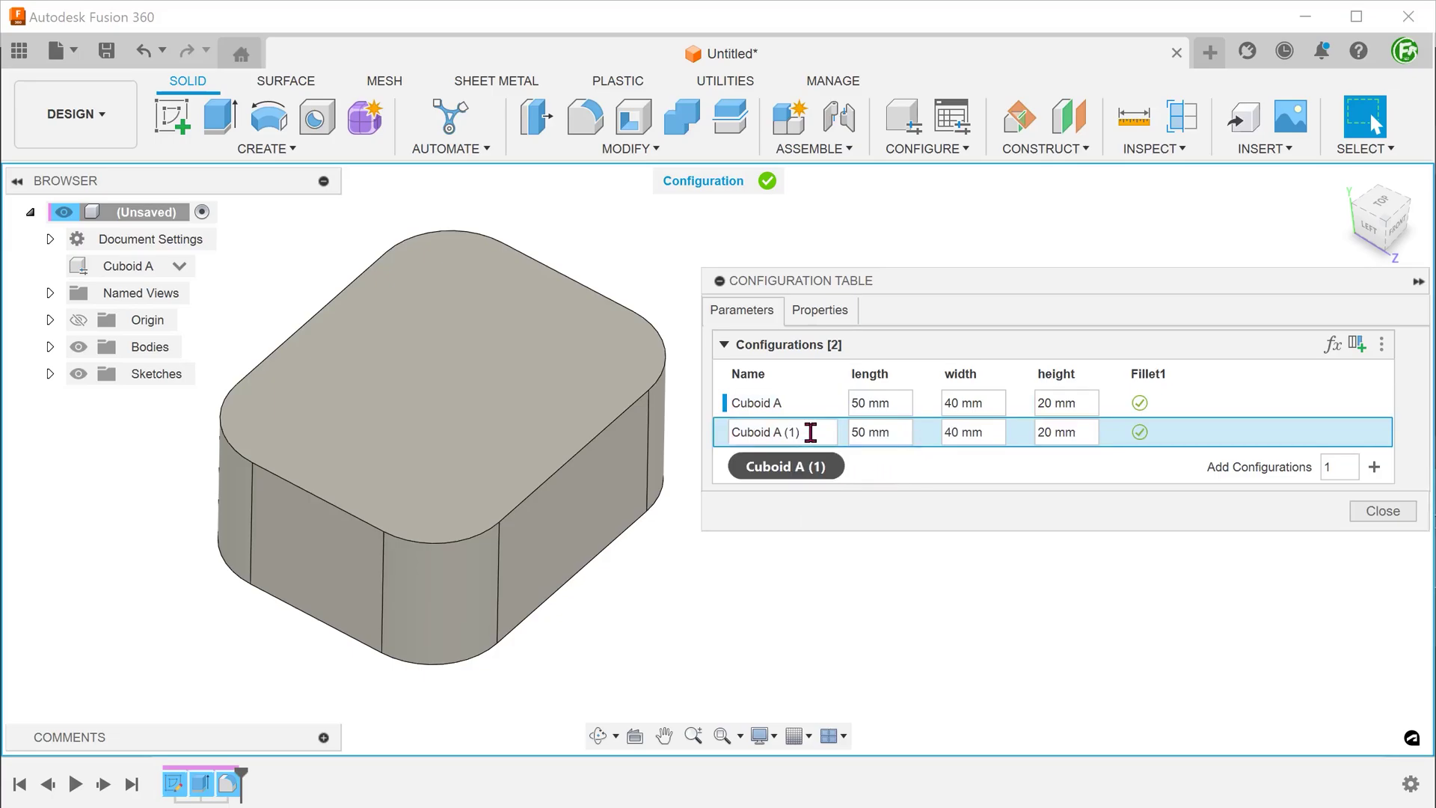
pyautogui.press('BackSpace')
pyautogui.press('BackSpace')
pyautogui.press('BackSpace')
pyautogui.press('BackSpace')
pyautogui.press('BackSpace')
pyautogui.write('B')
pyautogui.press('Return')
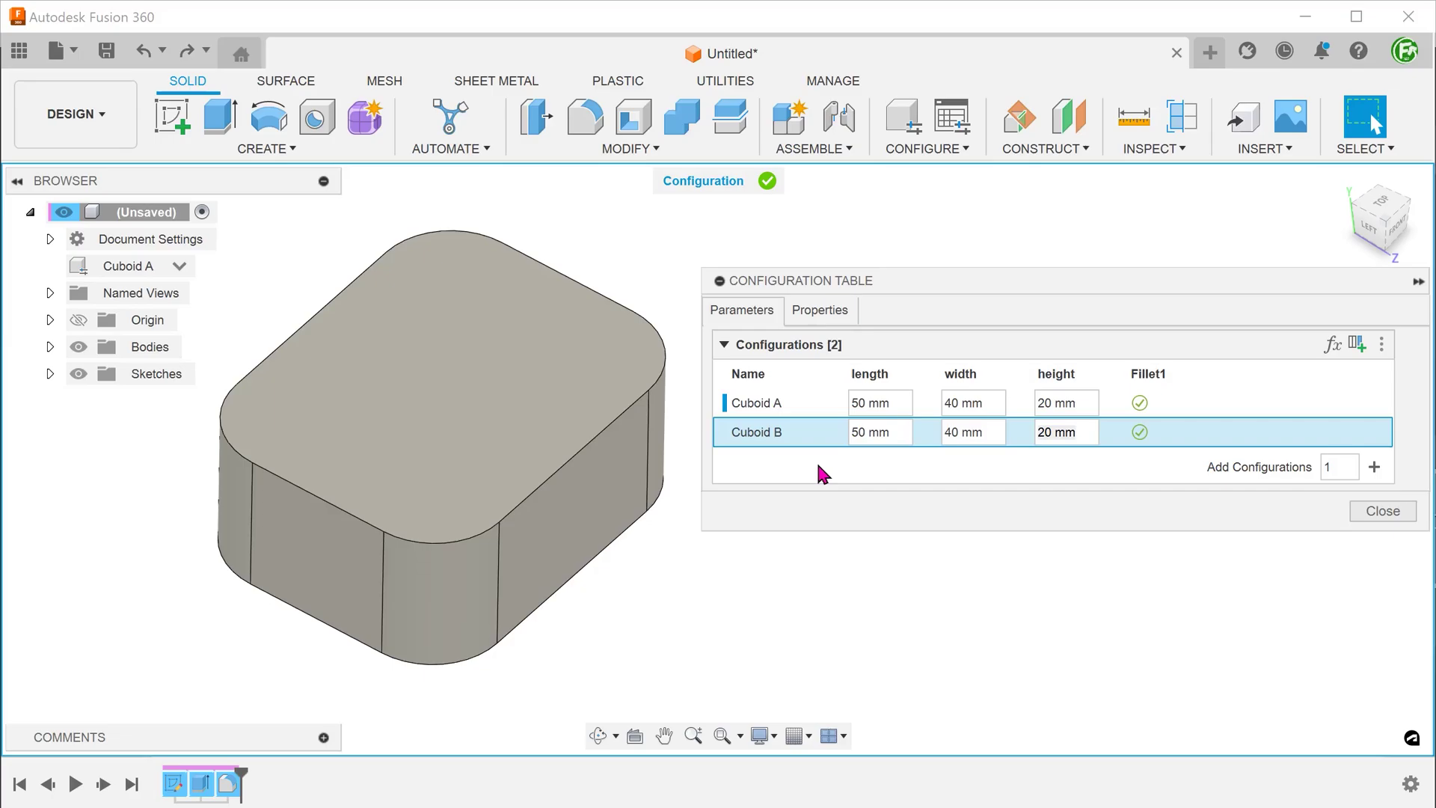
# - Set Cuboid B to 40 × 20 × 50 mm with Fillet1 suppressed, and make it active
pyautogui.click(851, 432)
pyautogui.write('40')
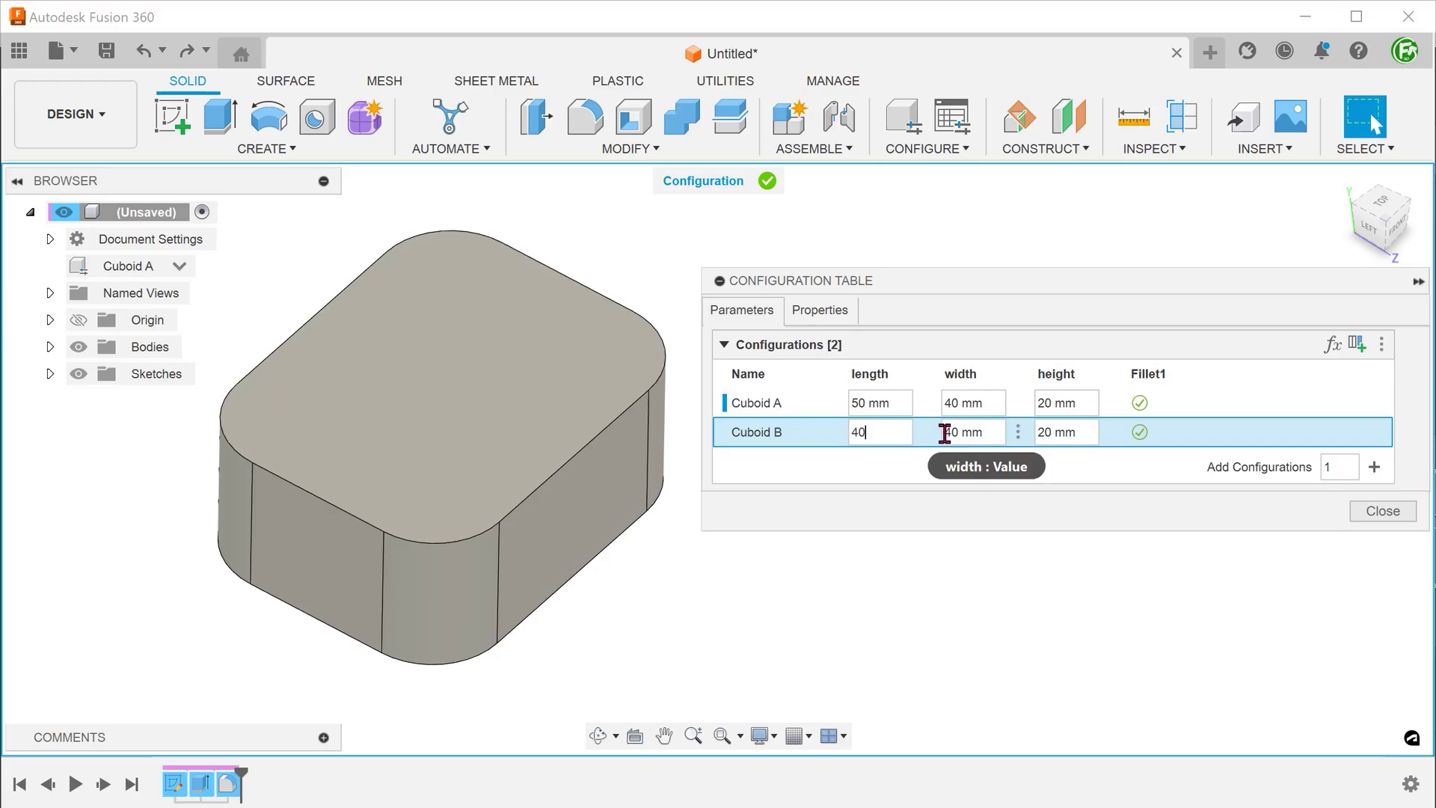
pyautogui.click(955, 431)
pyautogui.write('20')
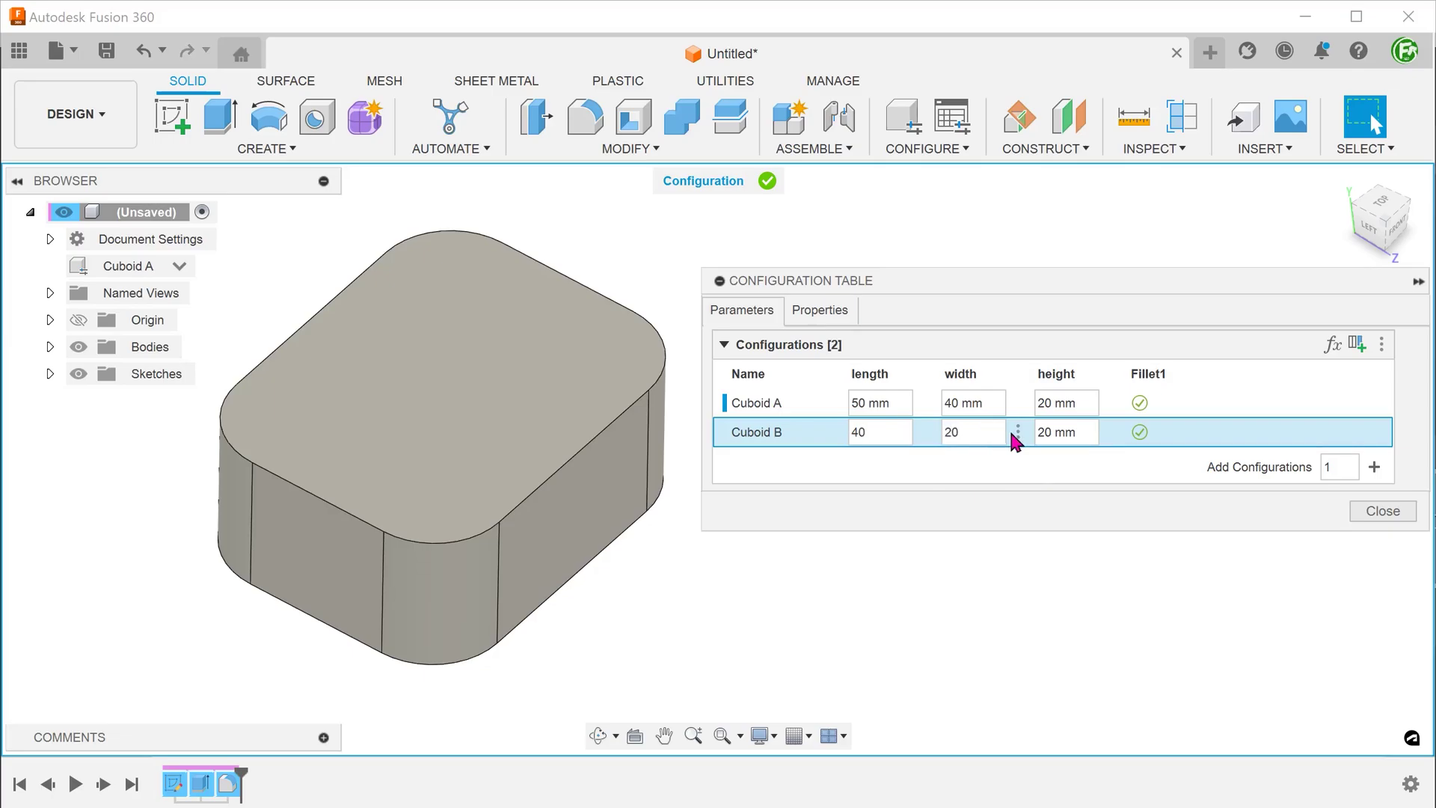
pyautogui.click(1072, 433)
pyautogui.write('50')
pyautogui.click(1140, 433)
pyautogui.click(736, 436)
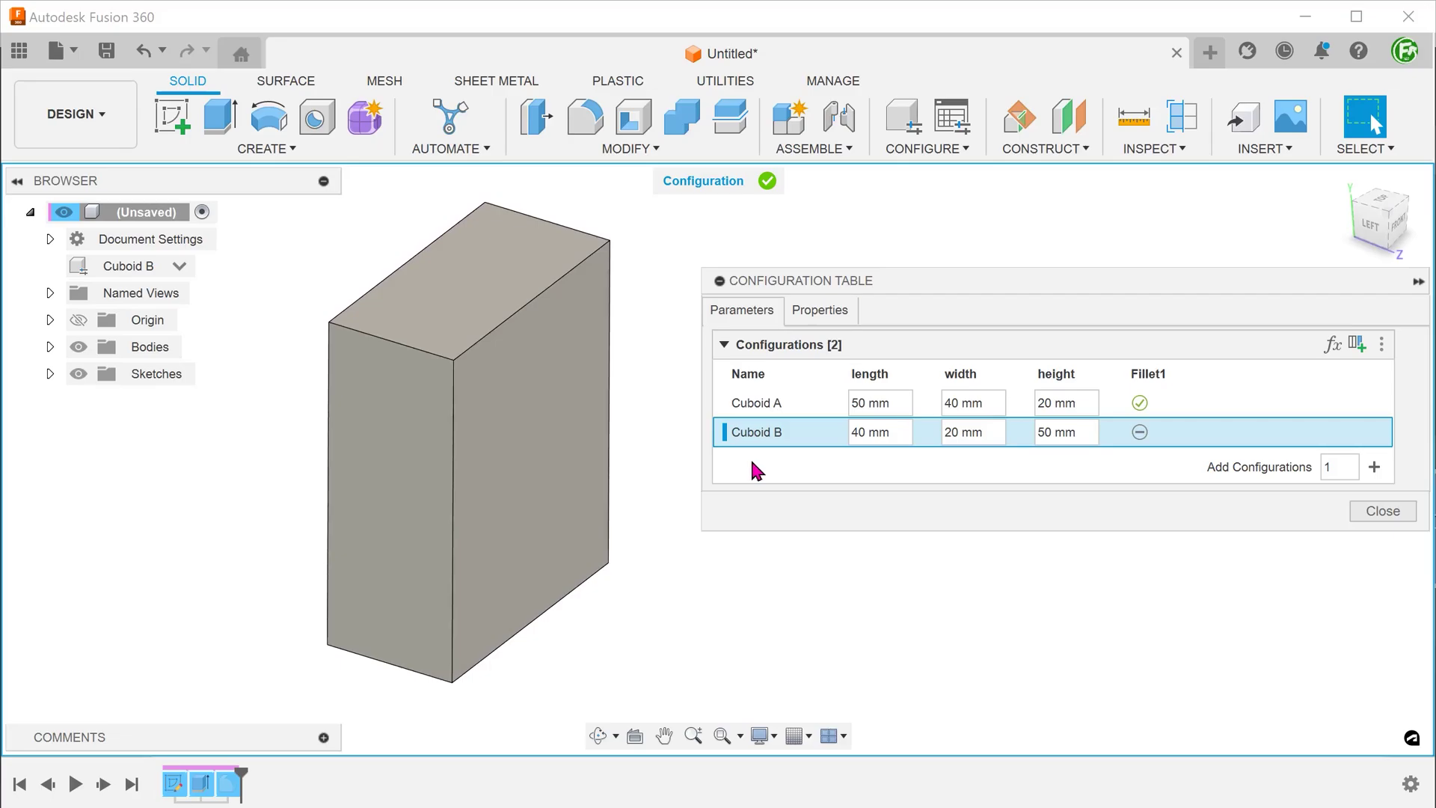
# - Close the Configuration Table and switch the model to Cuboid A
pyautogui.click(1383, 510)
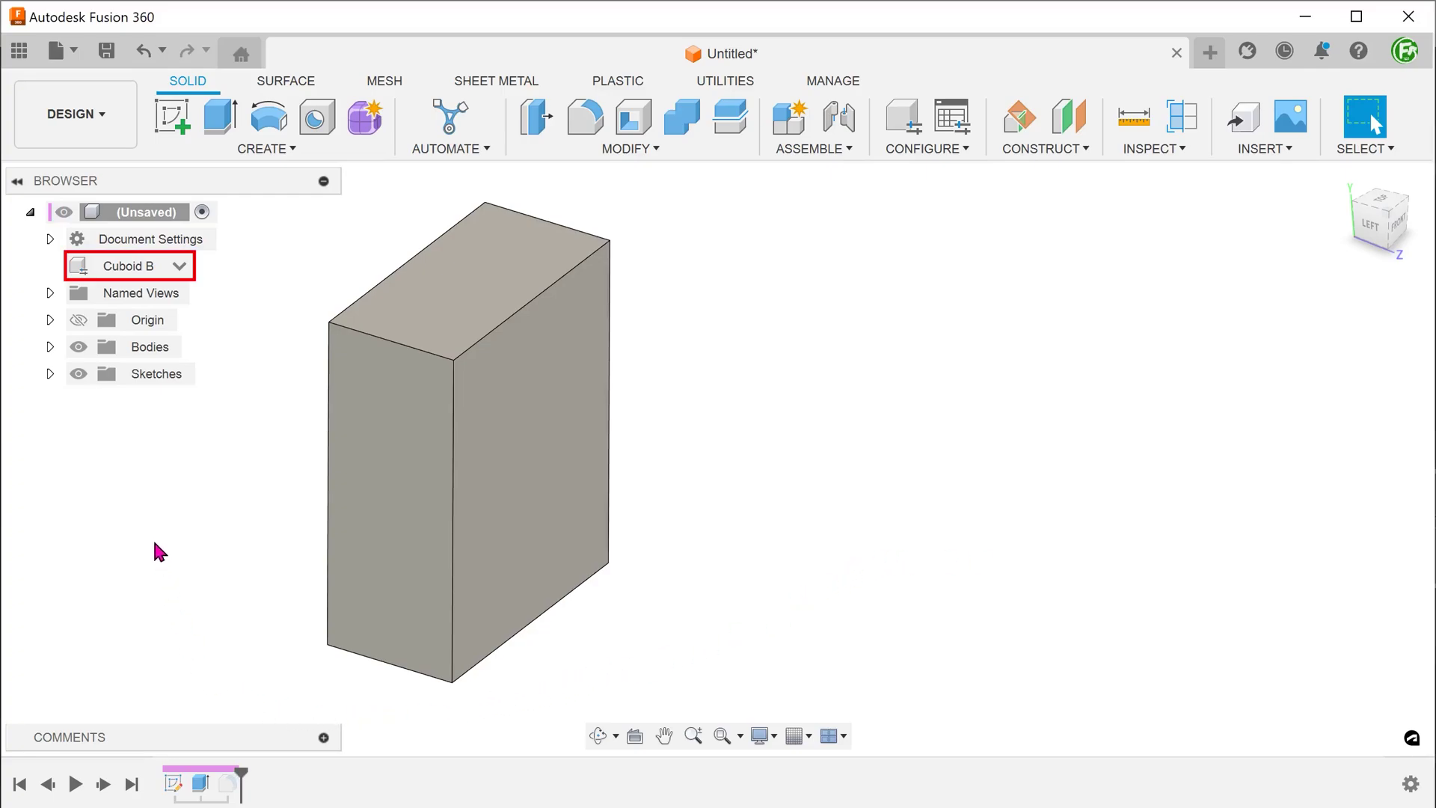
pyautogui.click(180, 267)
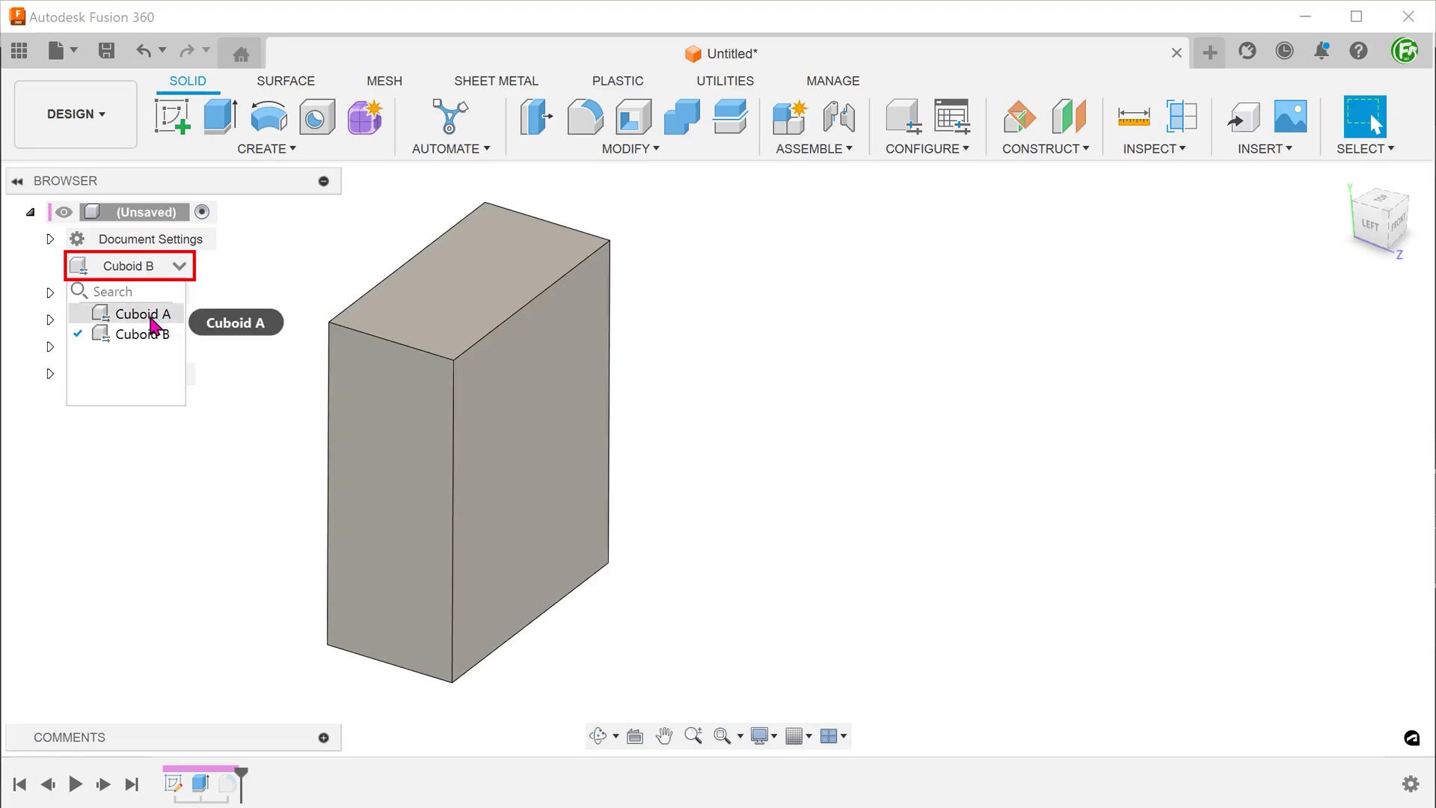
pyautogui.moveTo(143, 315)
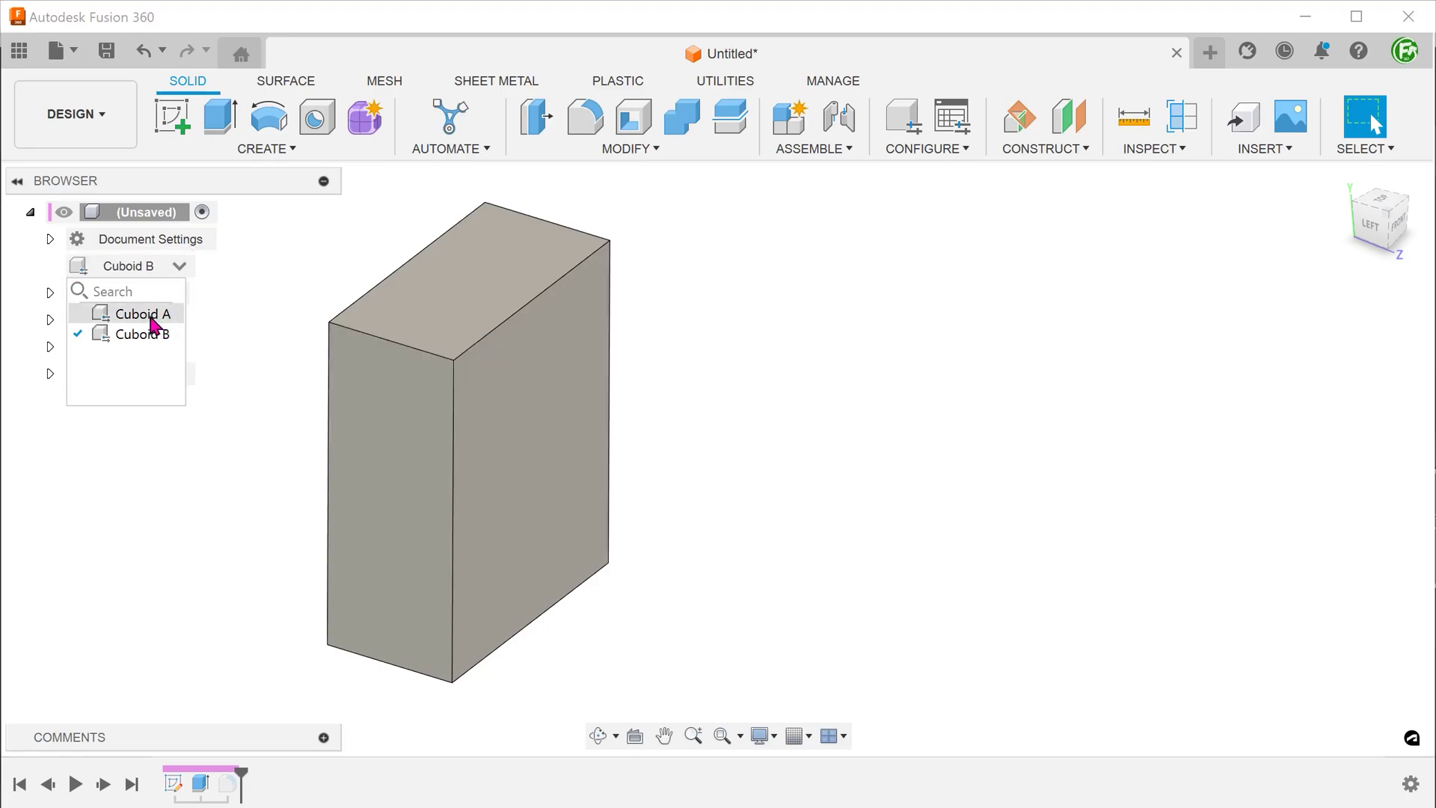
pyautogui.click(144, 314)
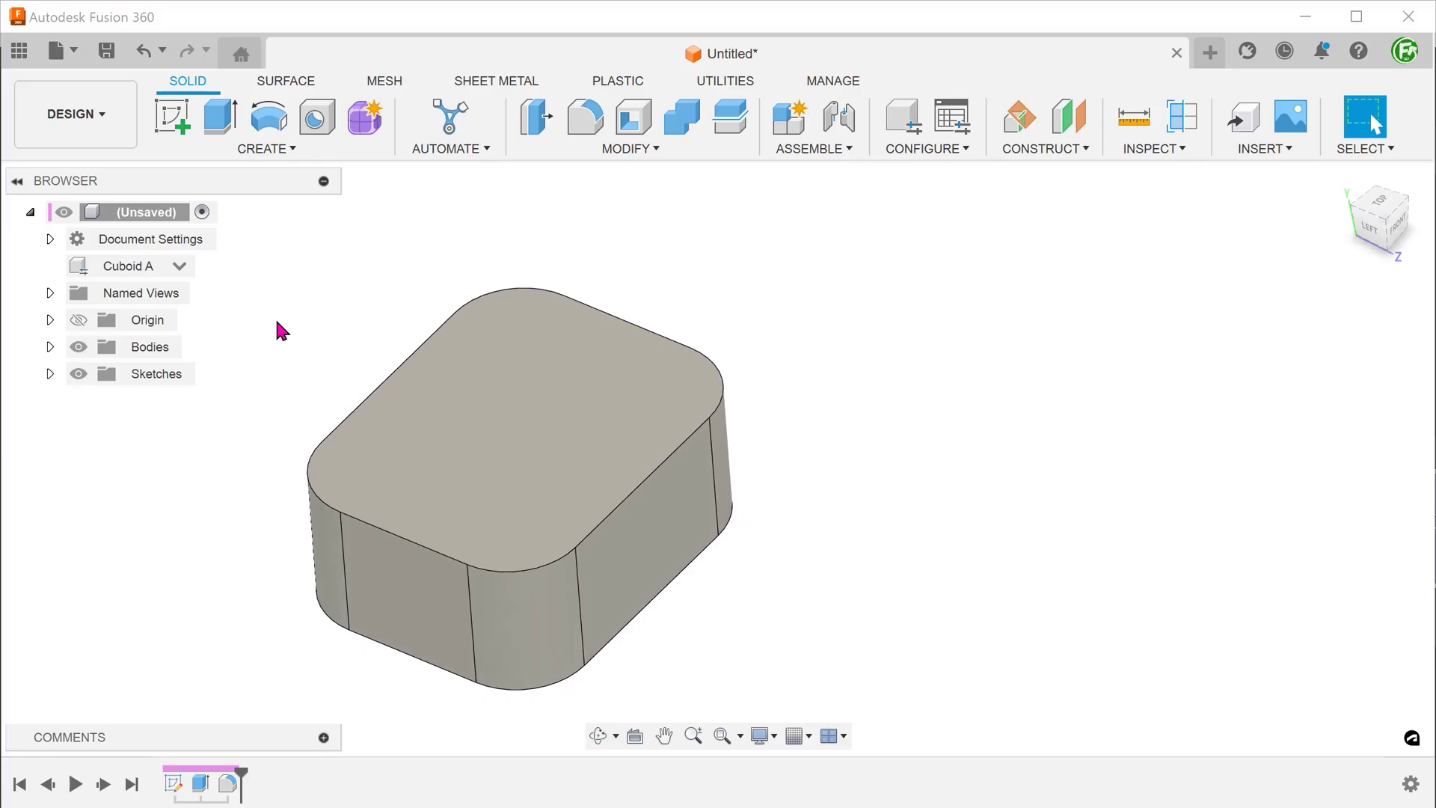
# - Save the design under the name Cuboid
pyautogui.click(107, 50)
pyautogui.moveTo(402, 332); pyautogui.dragTo(336, 342)
pyautogui.write('Cuboid')
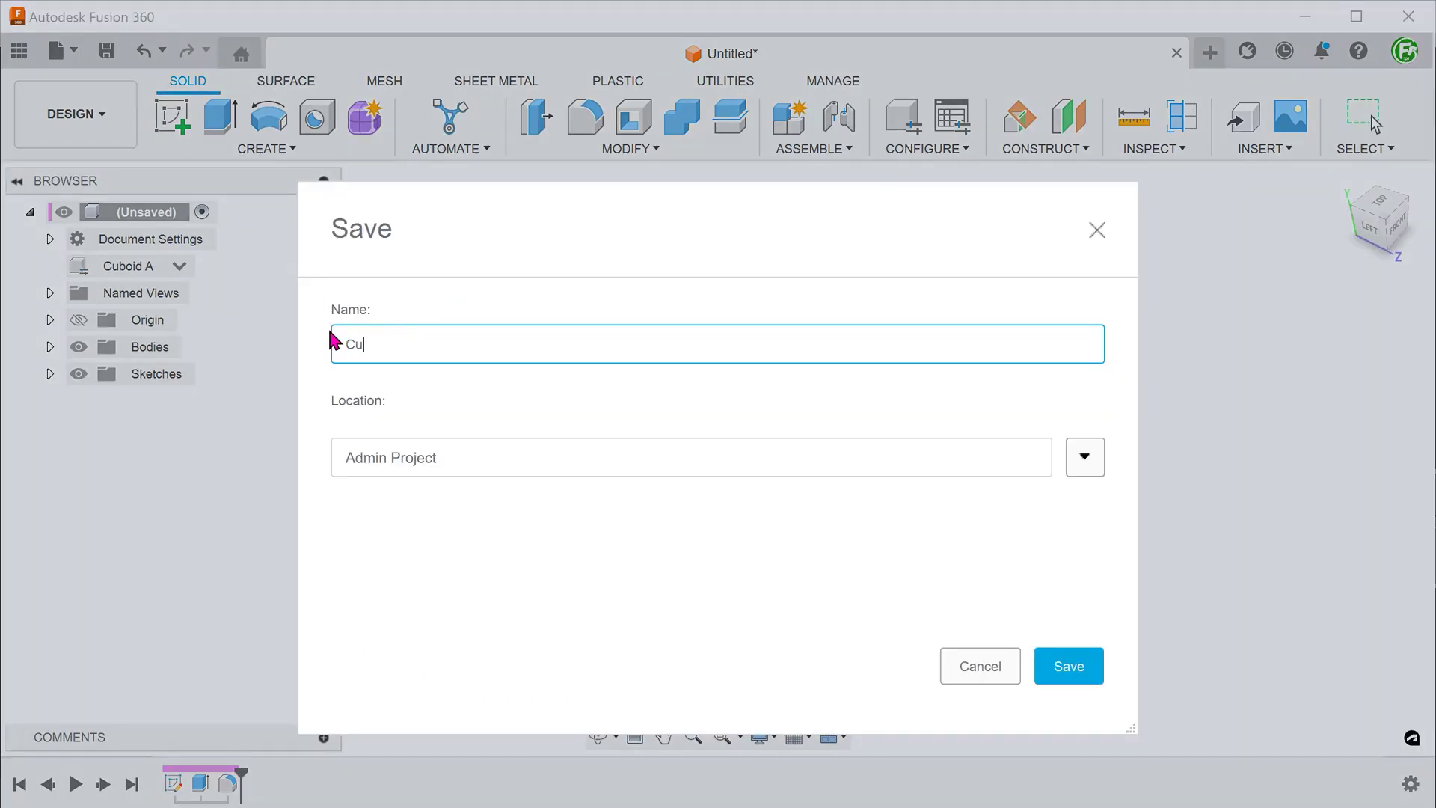
pyautogui.click(1071, 669)
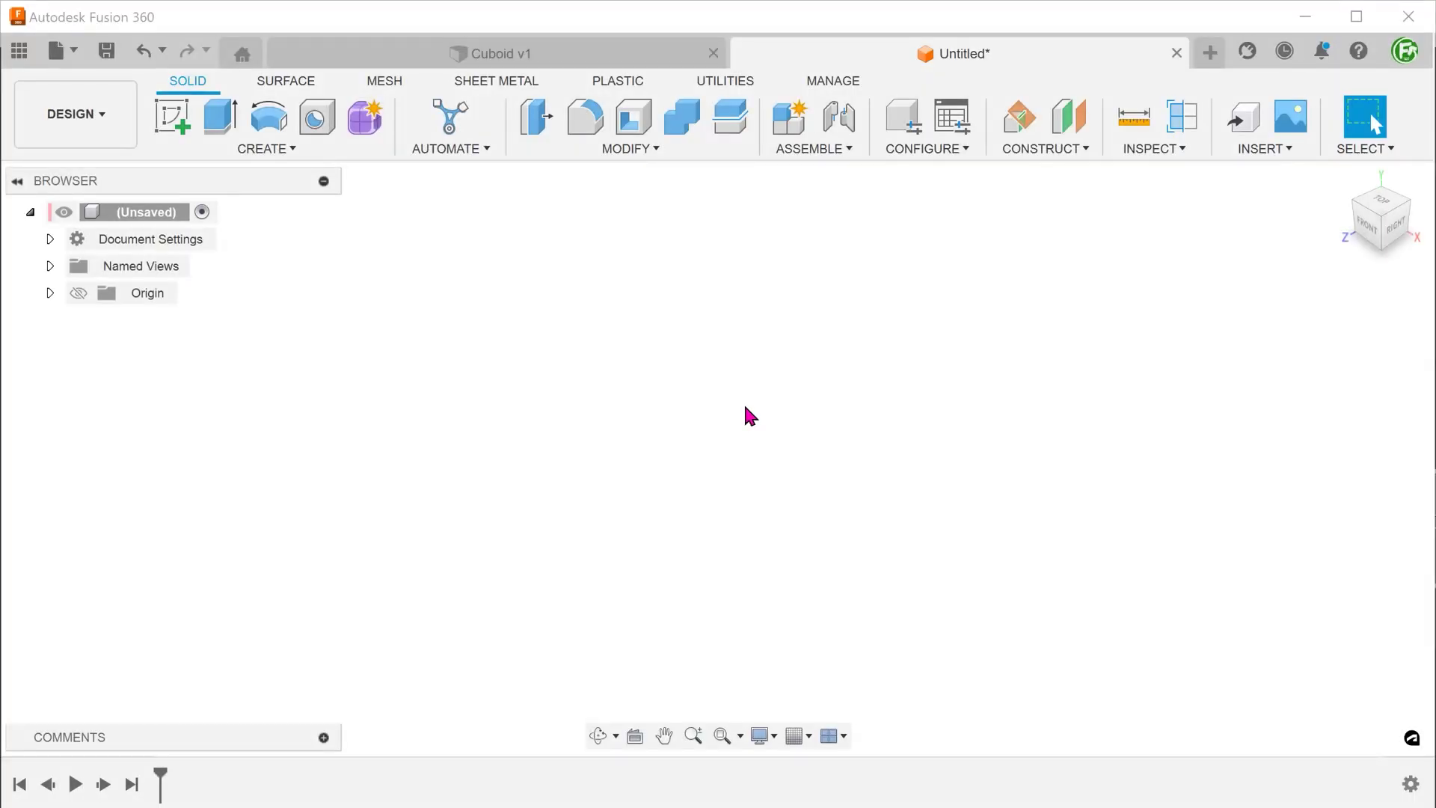
# - Sketch a centre-diameter circle at the origin and extrude it 50 mm into a cylinder
pyautogui.click(172, 118)
pyautogui.click(786, 595)
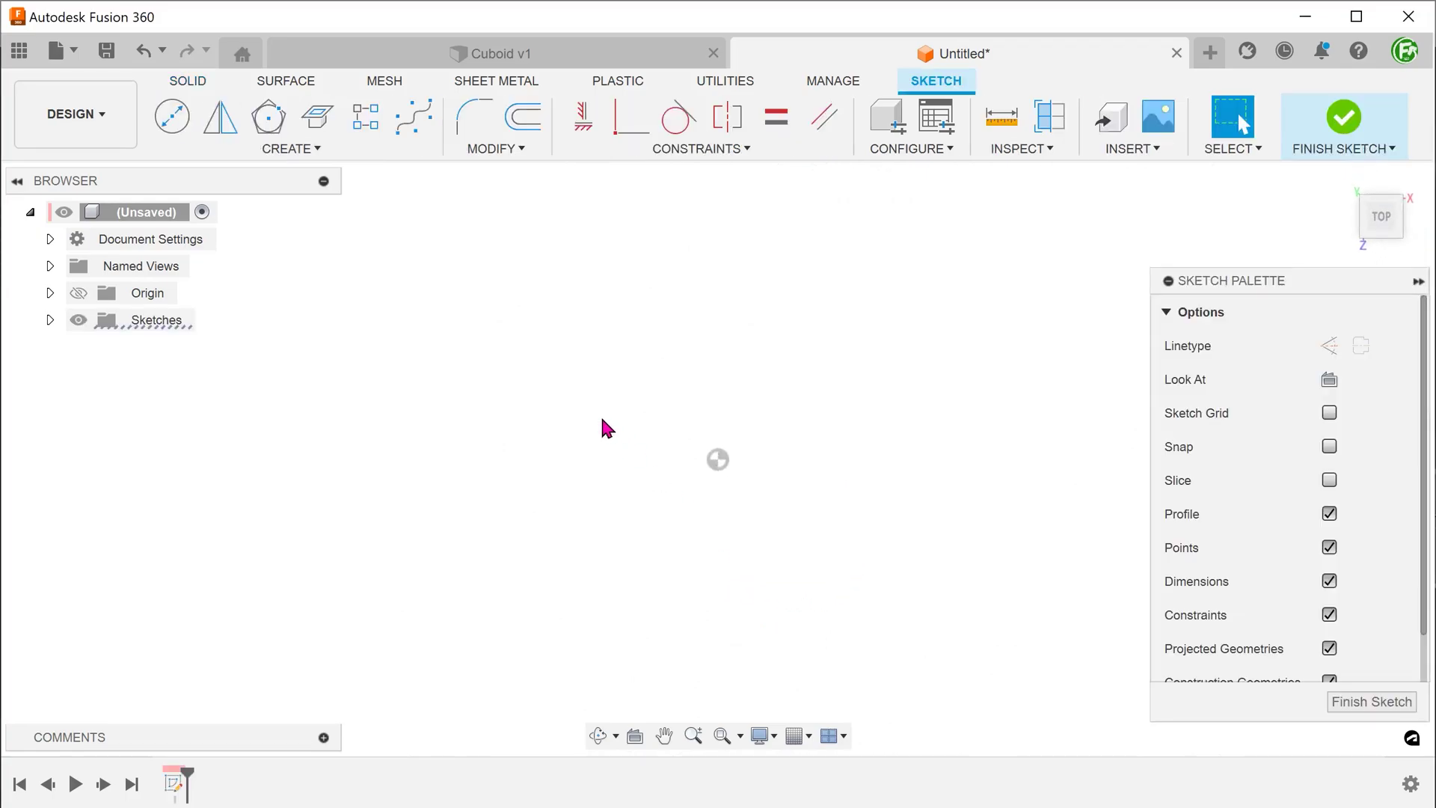
pyautogui.press('c')
pyautogui.click(718, 460)
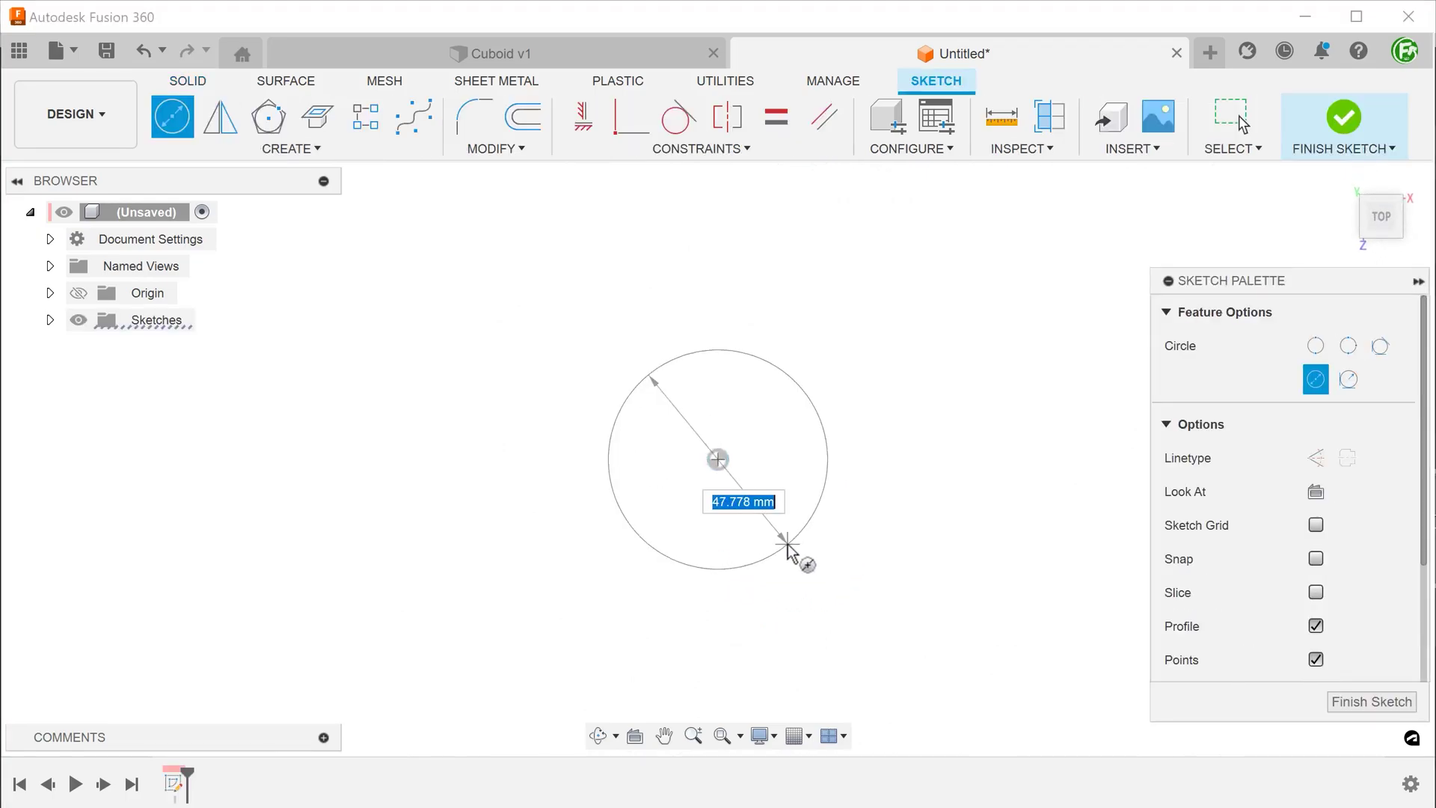
pyautogui.click(789, 546)
pyautogui.press('Escape')
pyautogui.press('e')
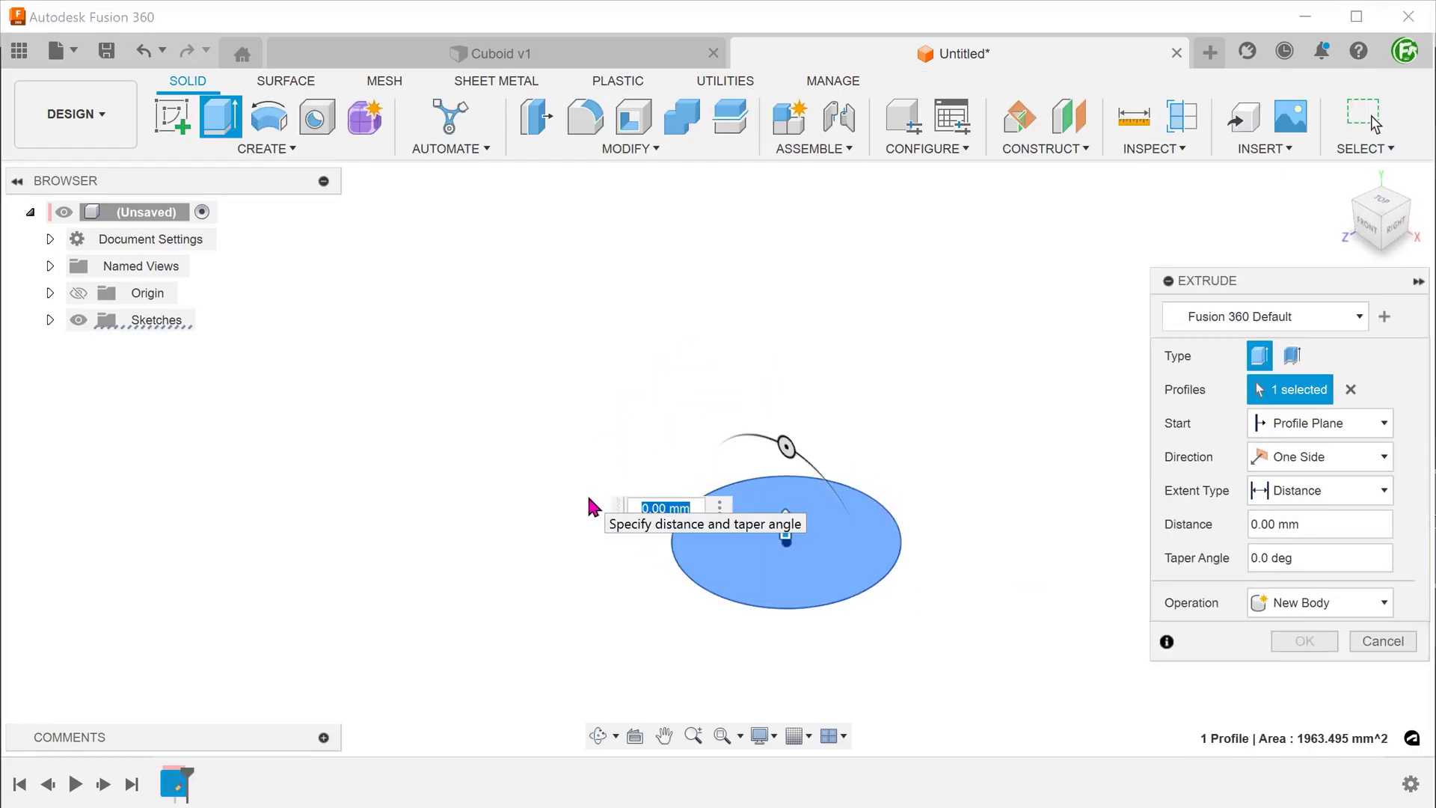
pyautogui.write('50')
pyautogui.press('Return')
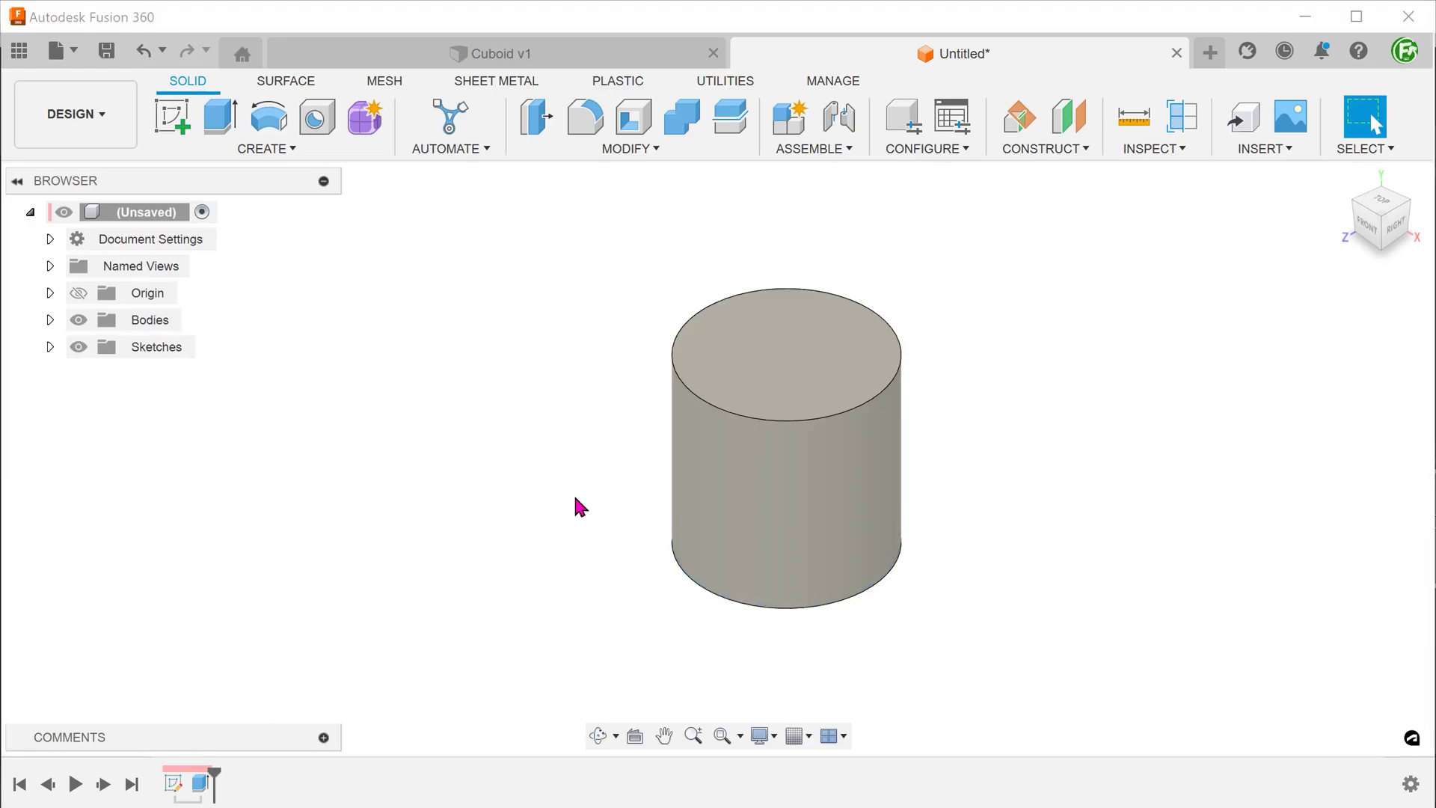
pyautogui.write('scha')
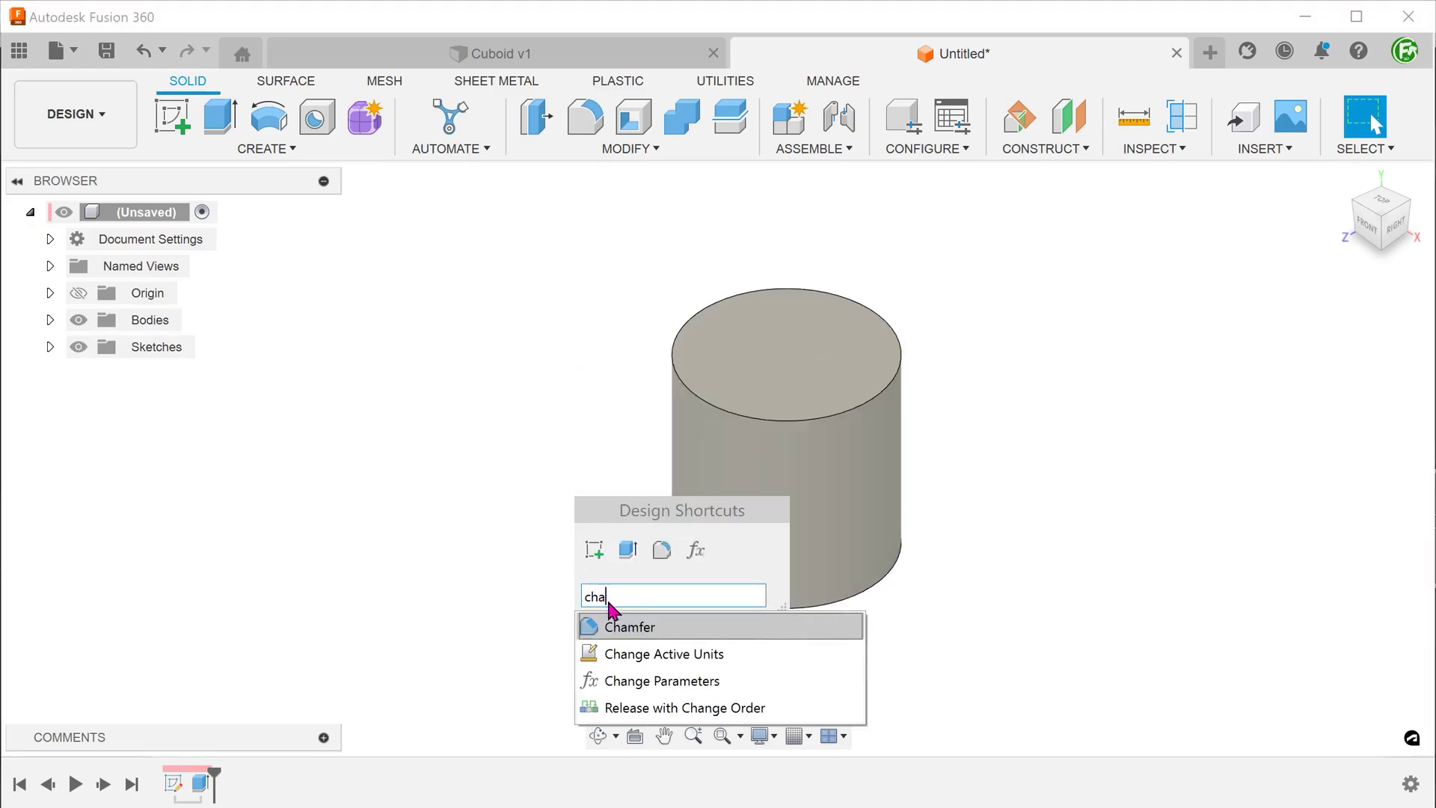
# - Chamfer the cylinder's top circular edge by 5 mm
pyautogui.click(636, 632)
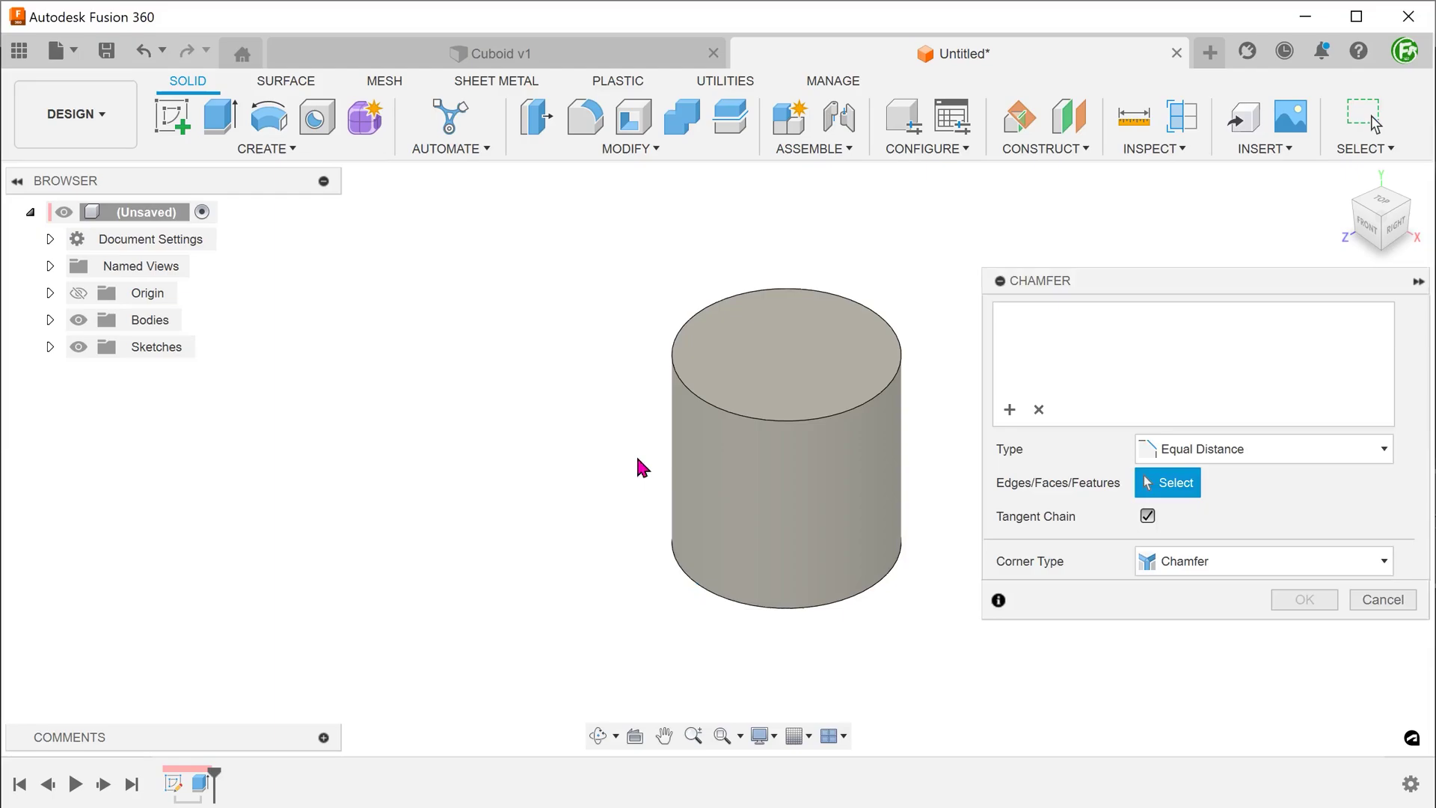
pyautogui.click(745, 419)
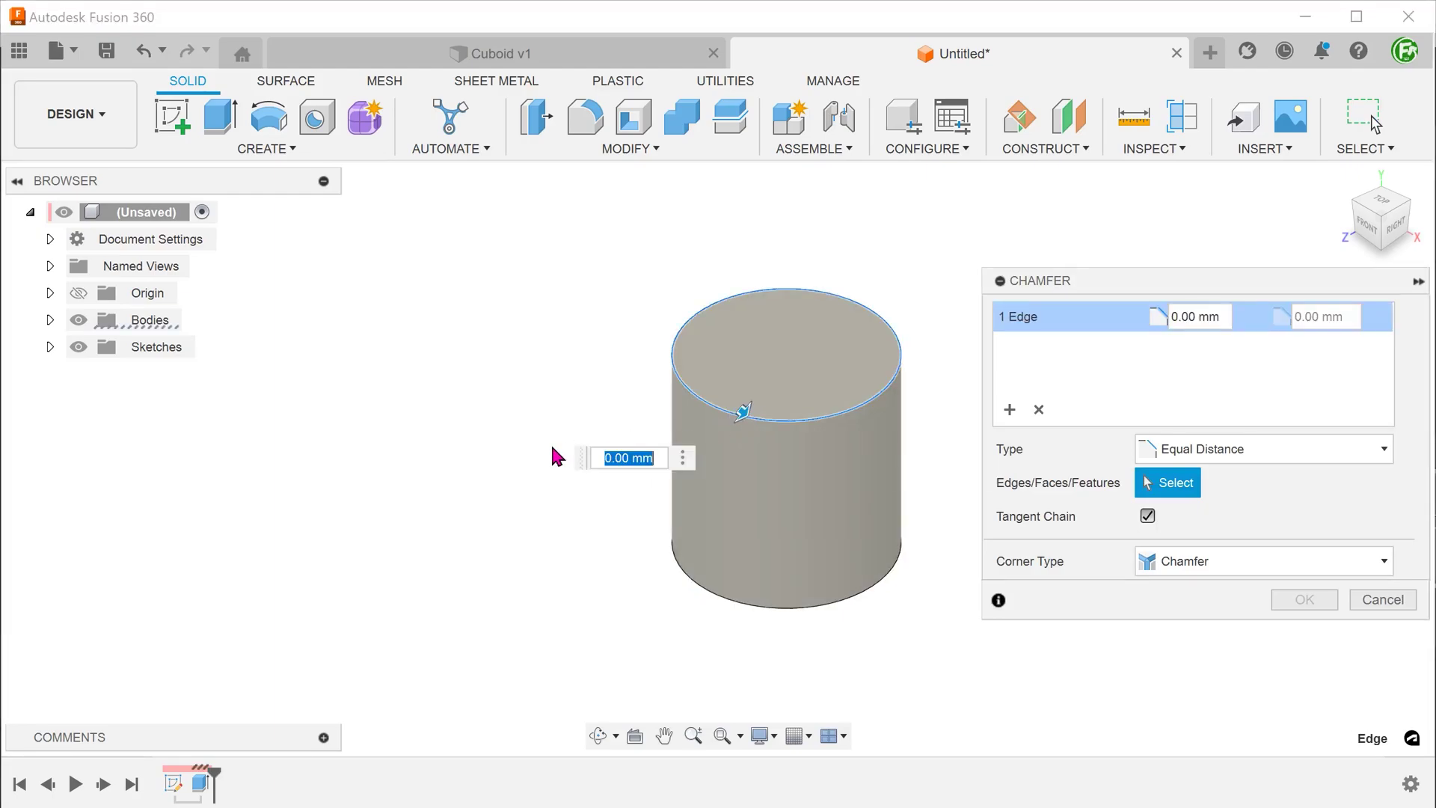
pyautogui.write('5')
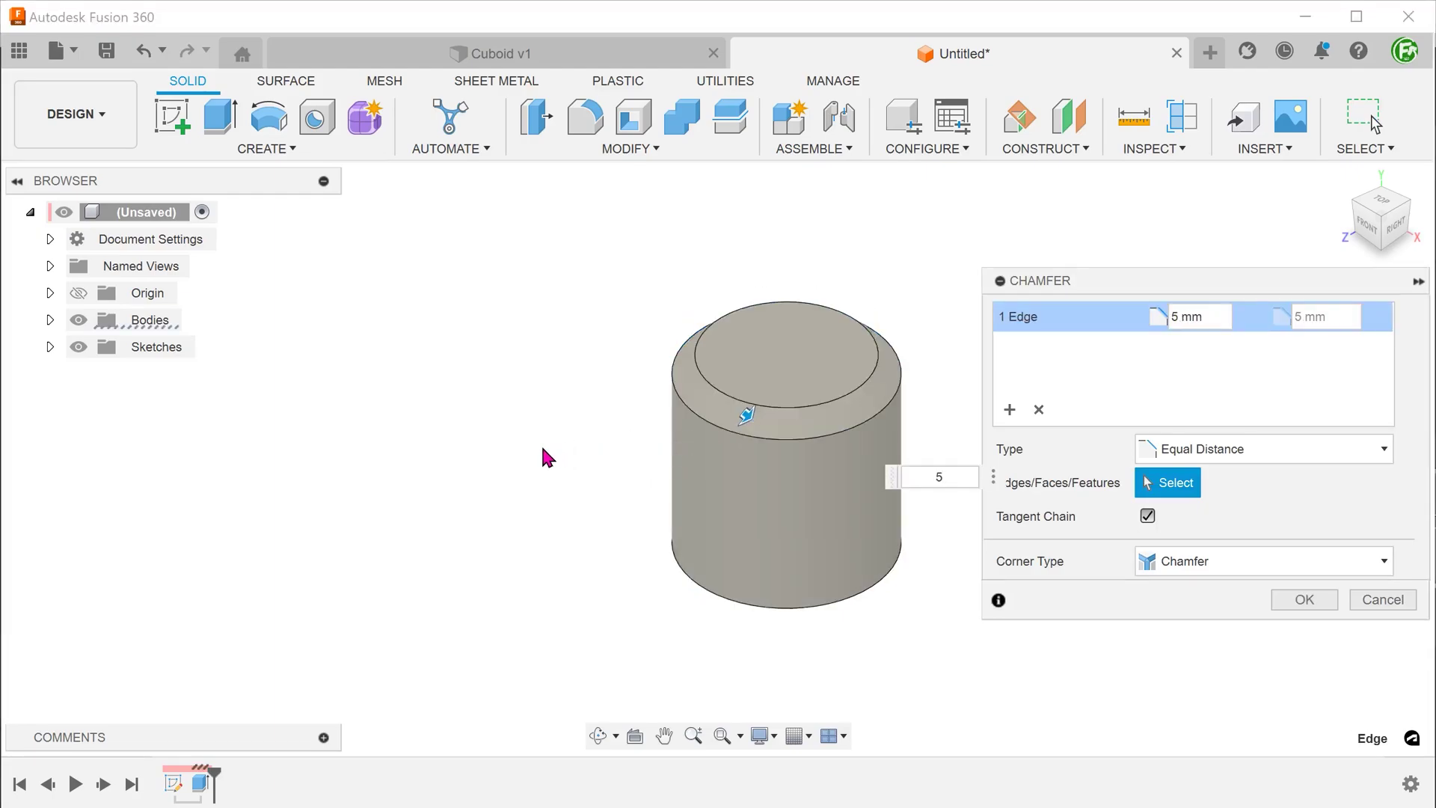
pyautogui.press('Return')
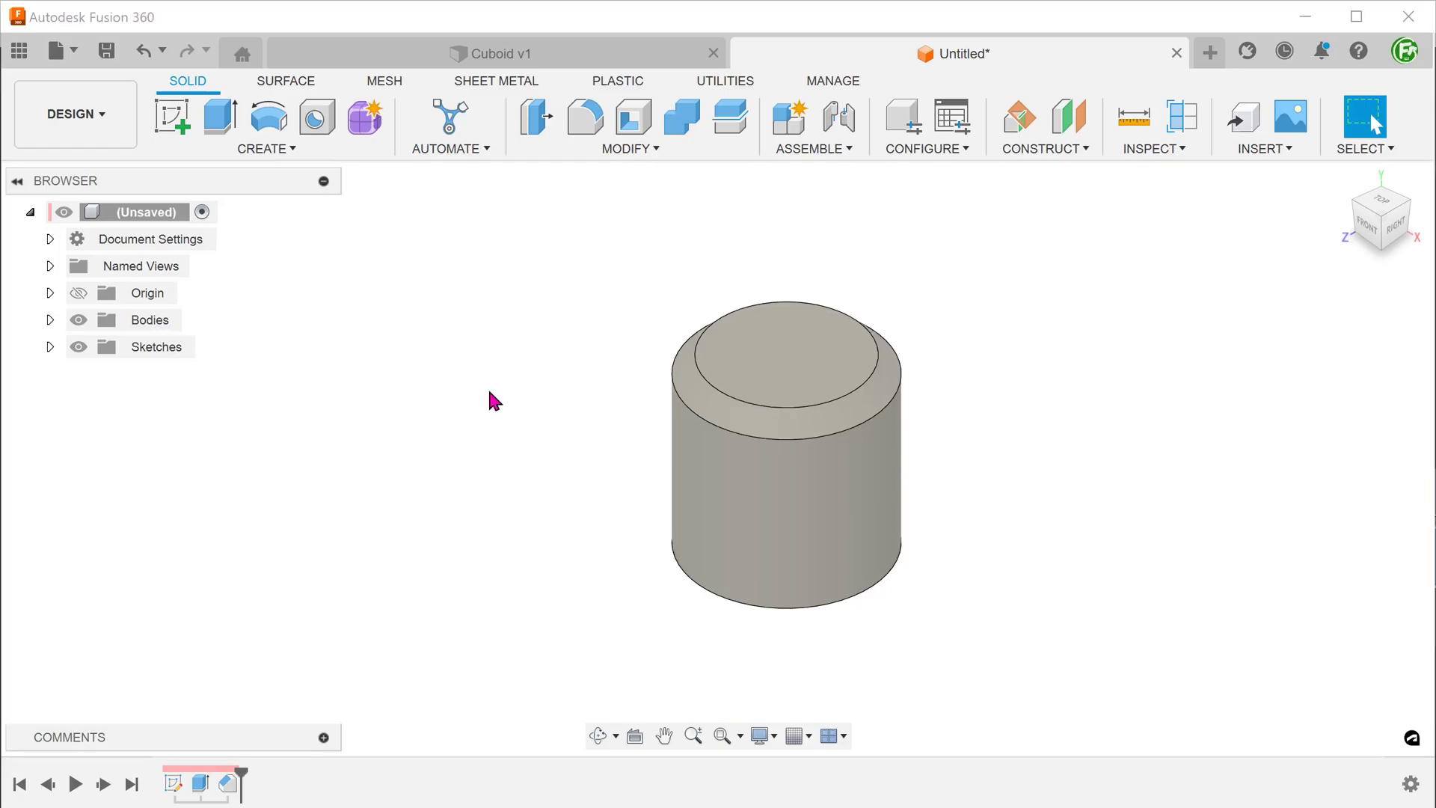
# - Open Change Parameters, widen it, and expand the Sketch2 and Extrude2 parameters
pyautogui.click(565, 149)
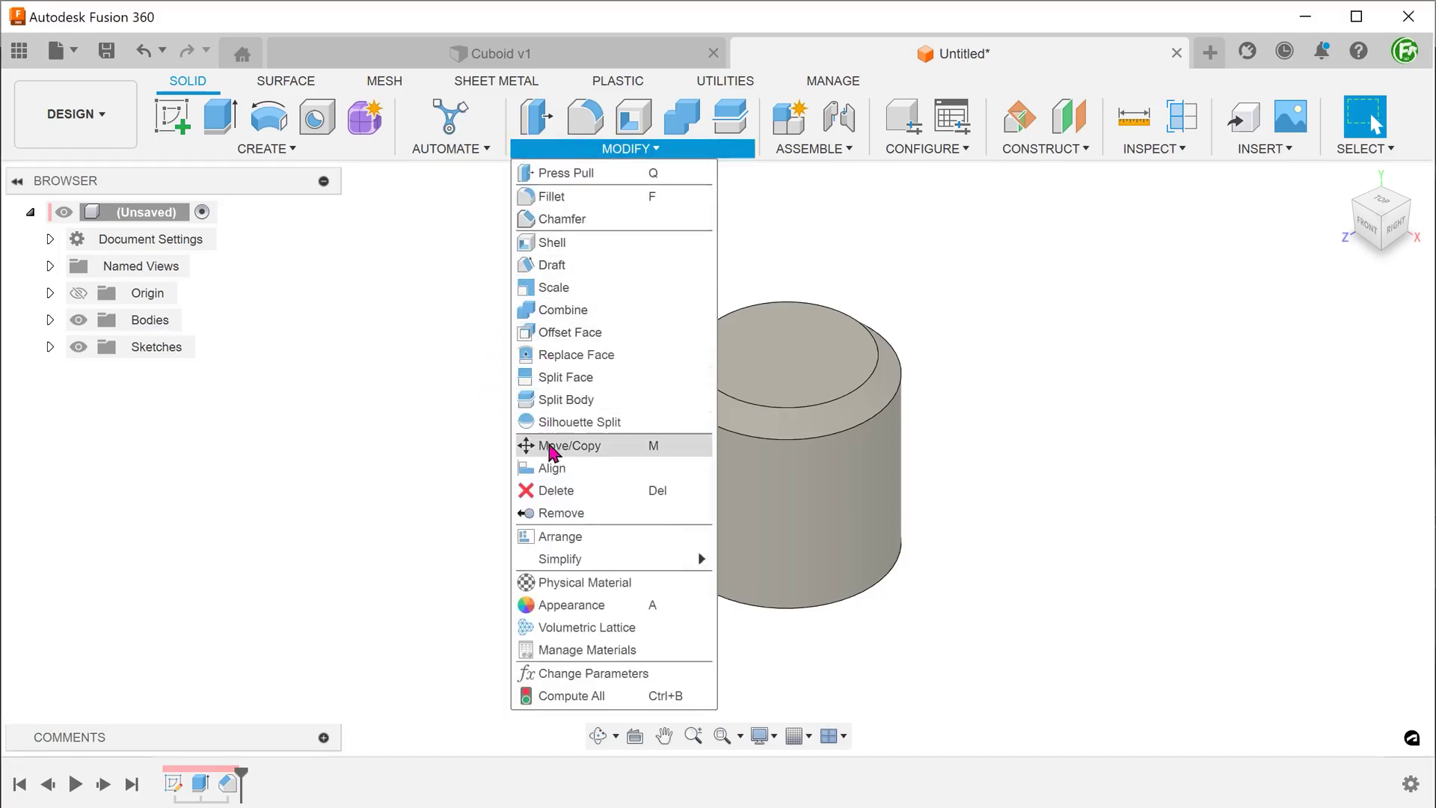
pyautogui.click(593, 673)
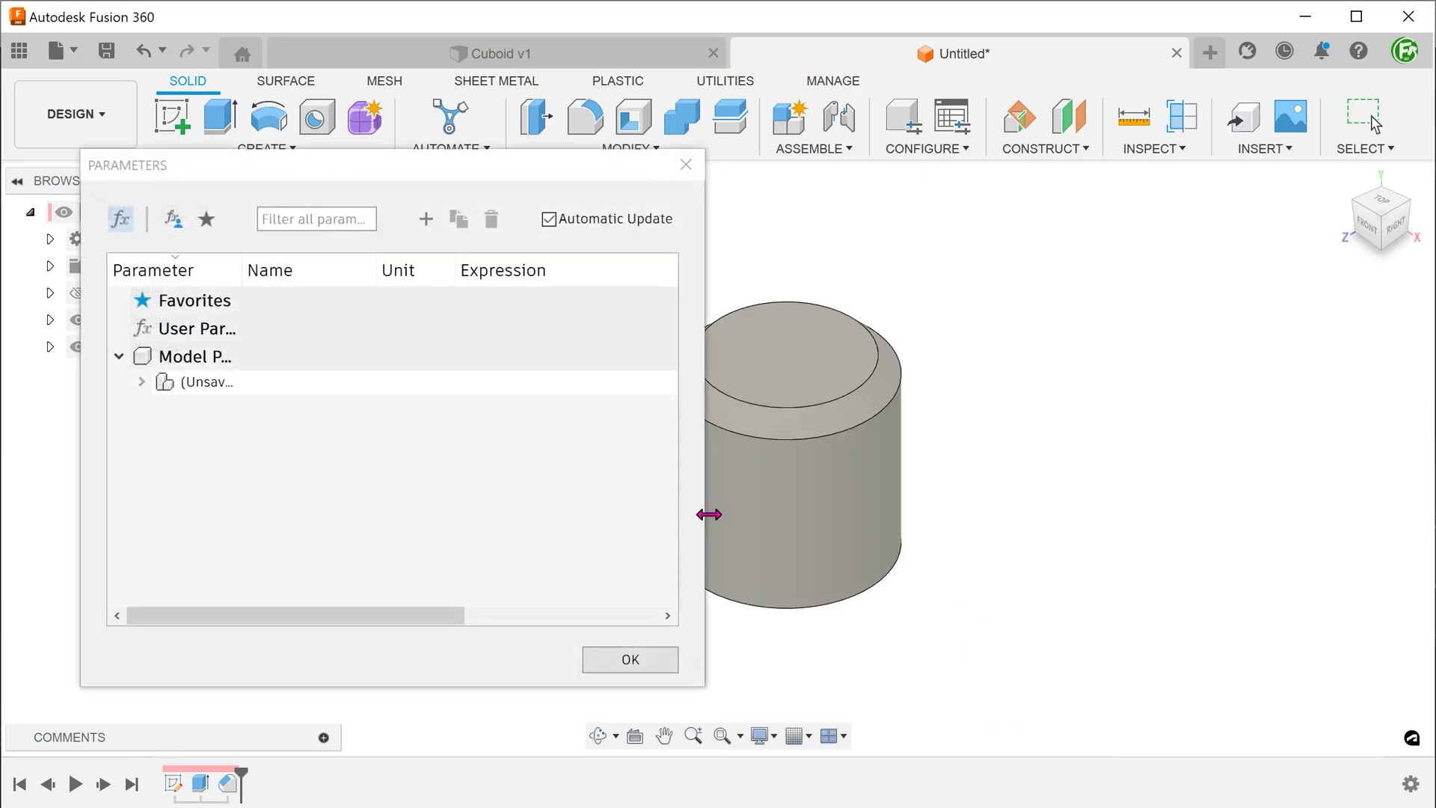
pyautogui.moveTo(707, 511); pyautogui.dragTo(1195, 504)
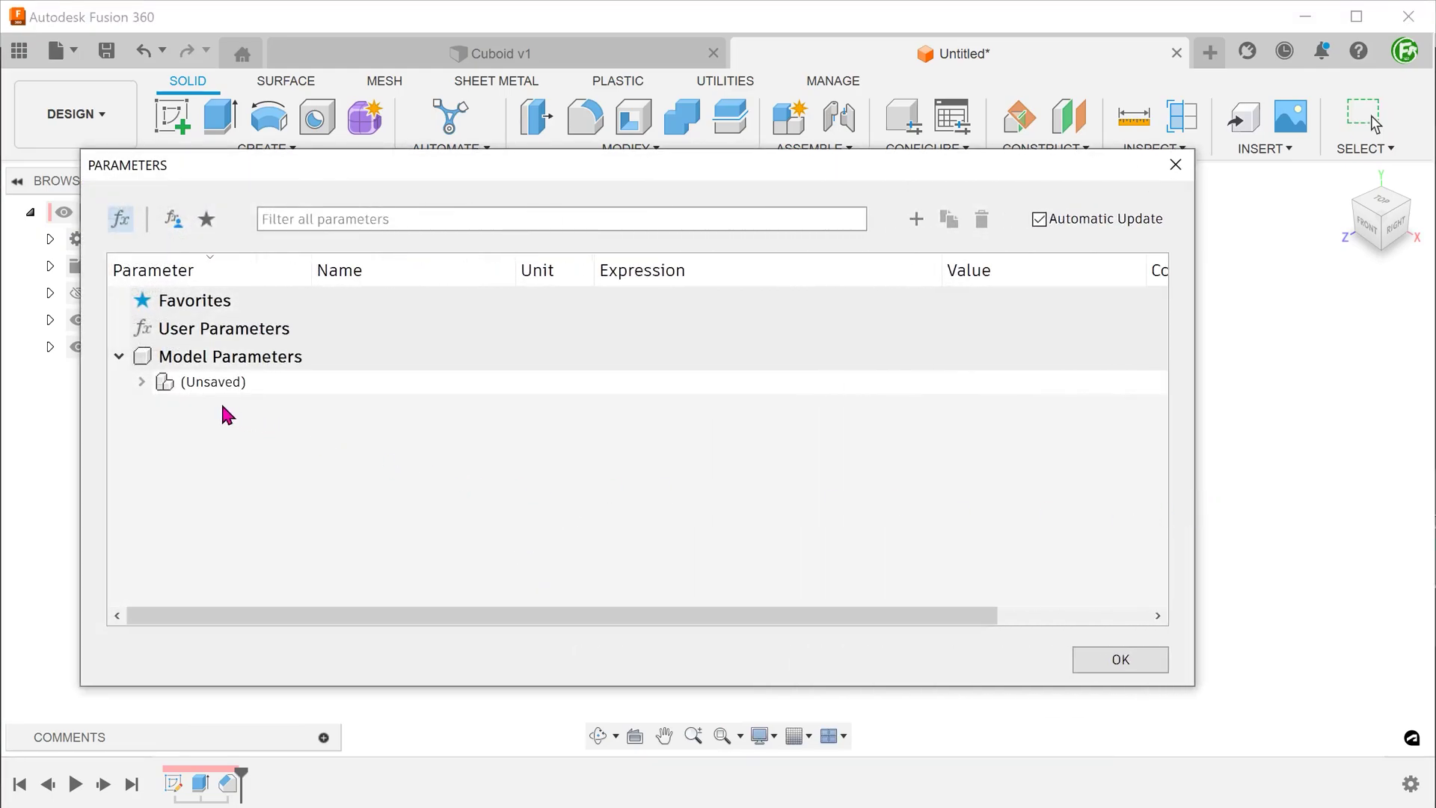
pyautogui.click(142, 383)
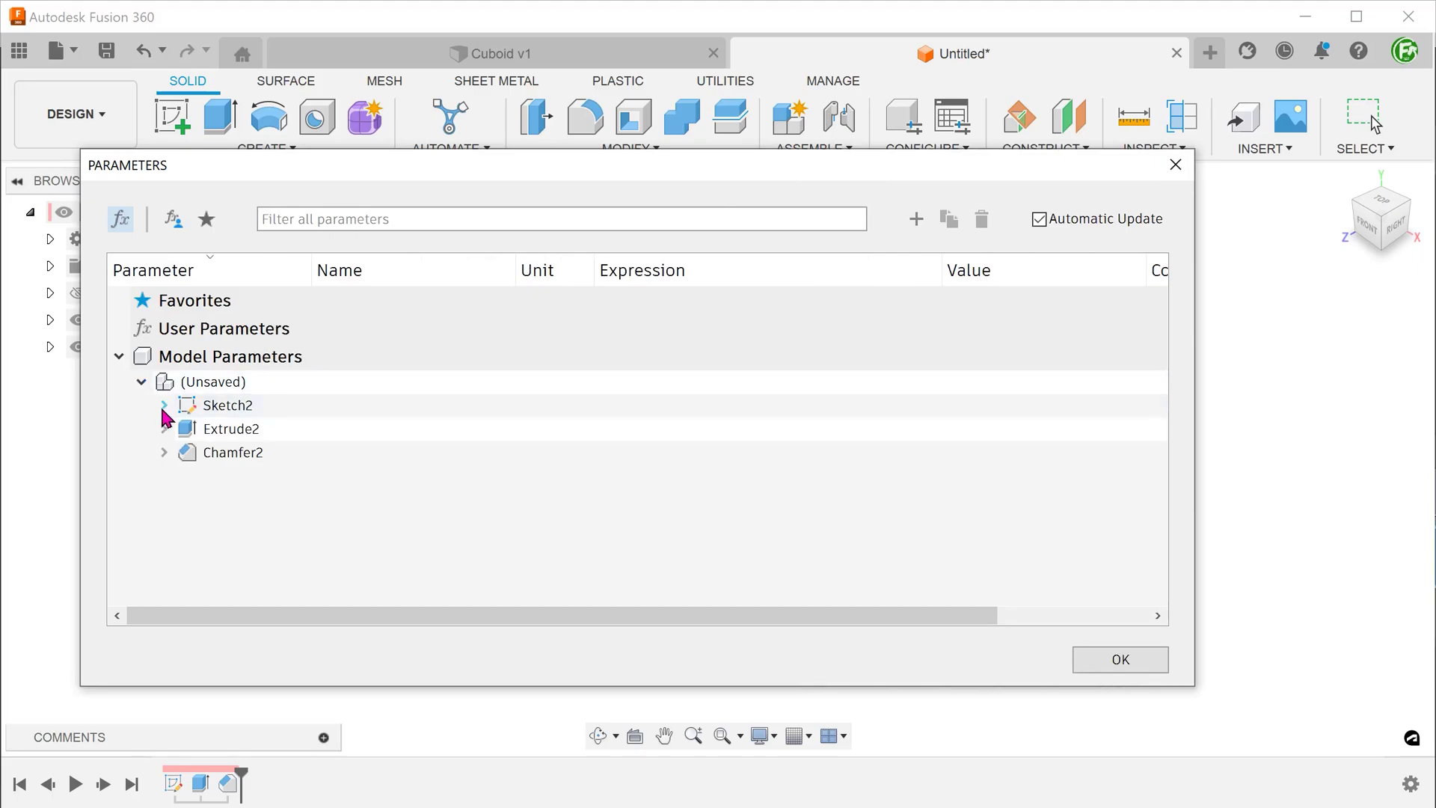
pyautogui.click(165, 406)
pyautogui.click(164, 453)
# - Rename parameter d5 to diameter and d6 to height
pyautogui.doubleClick(349, 426)
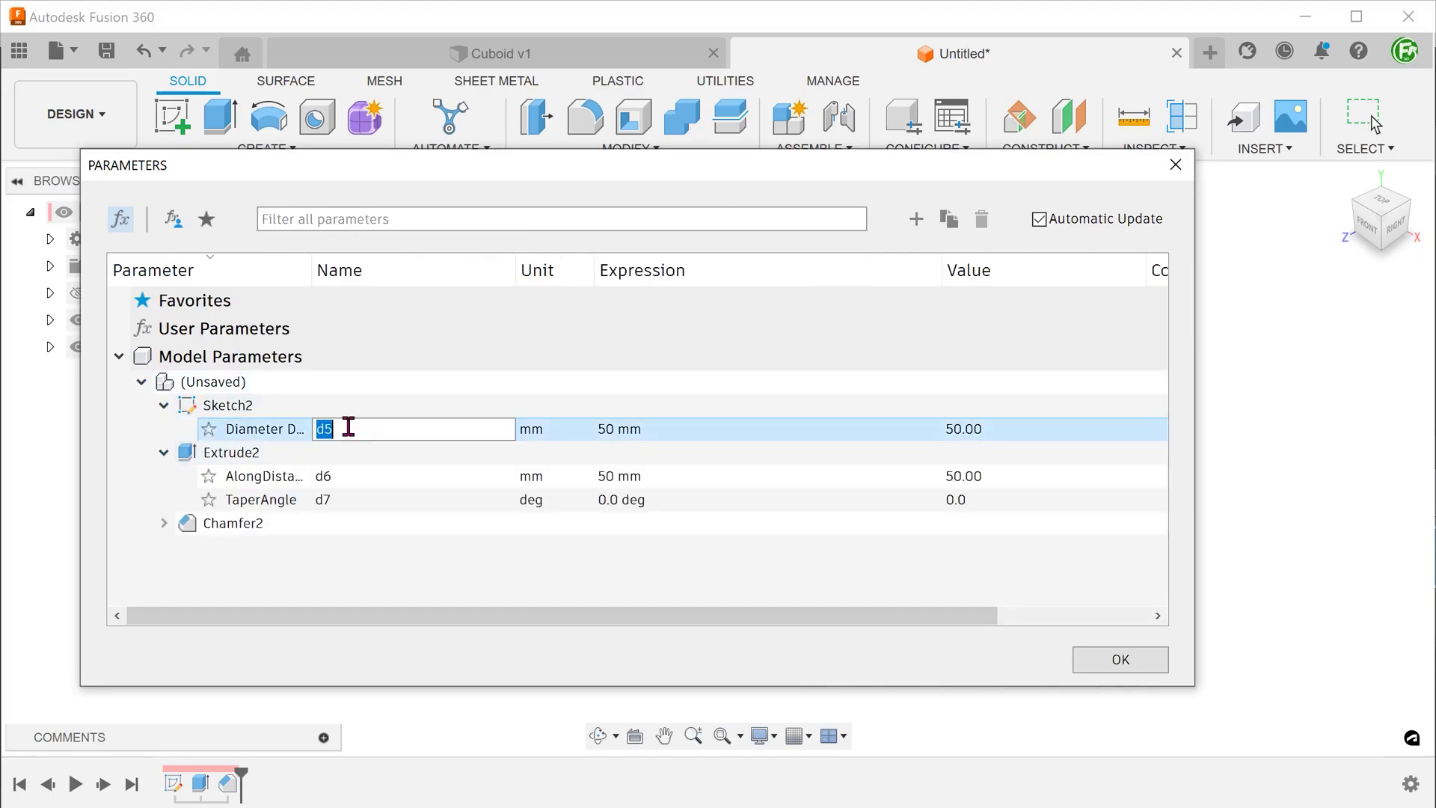
pyautogui.write('diame')
pyautogui.write('ter')
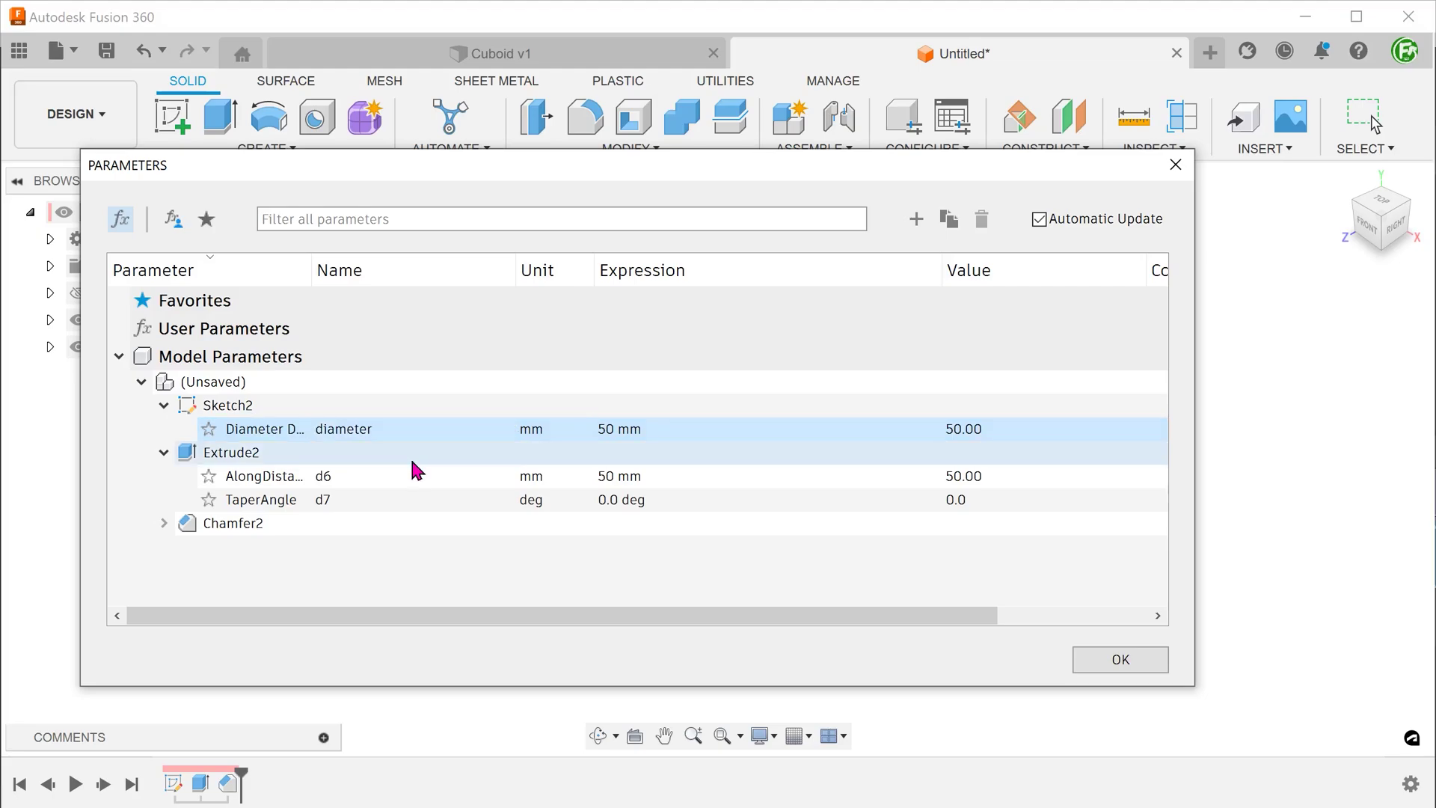
pyautogui.click(391, 476)
pyautogui.click(392, 476)
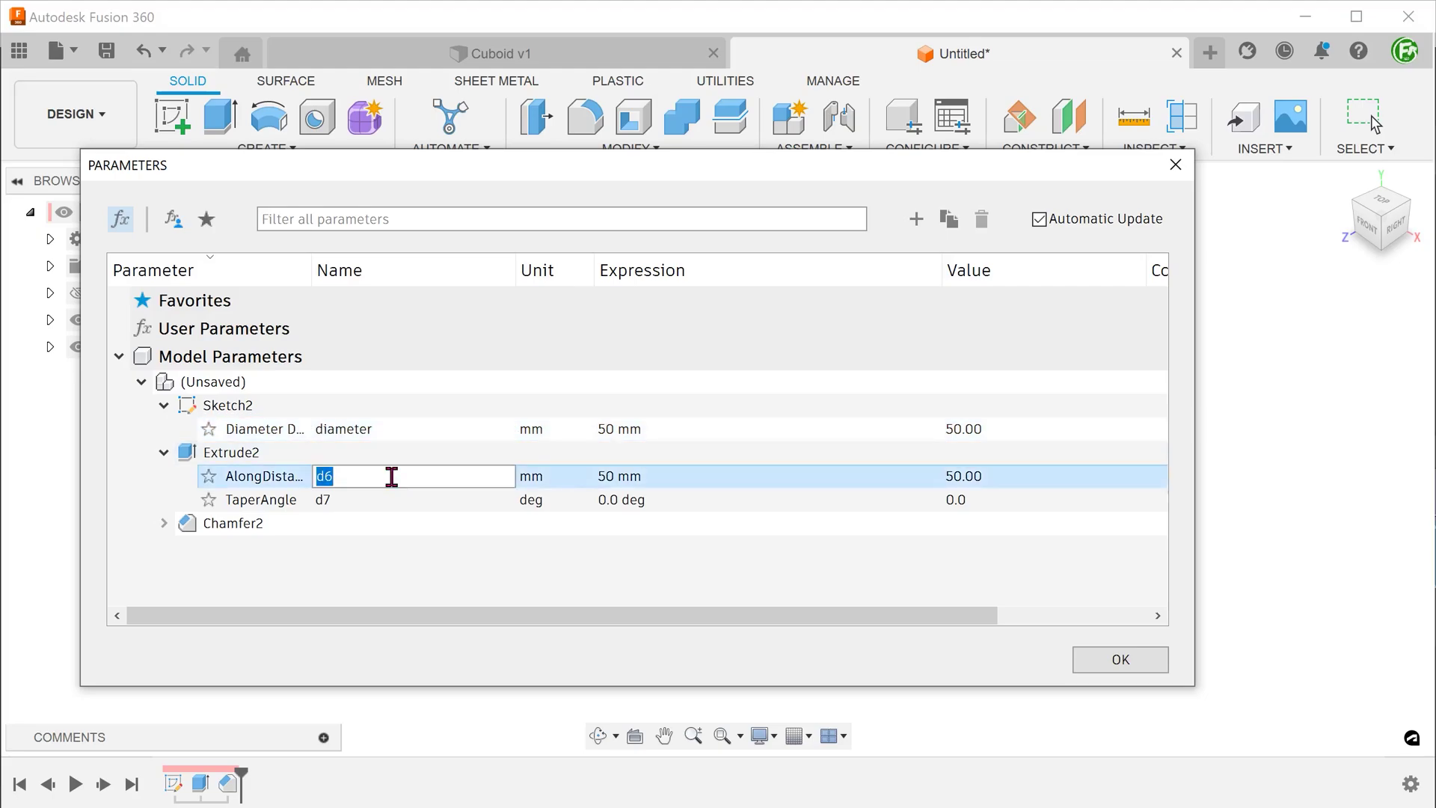
pyautogui.write('height')
pyautogui.press('Return')
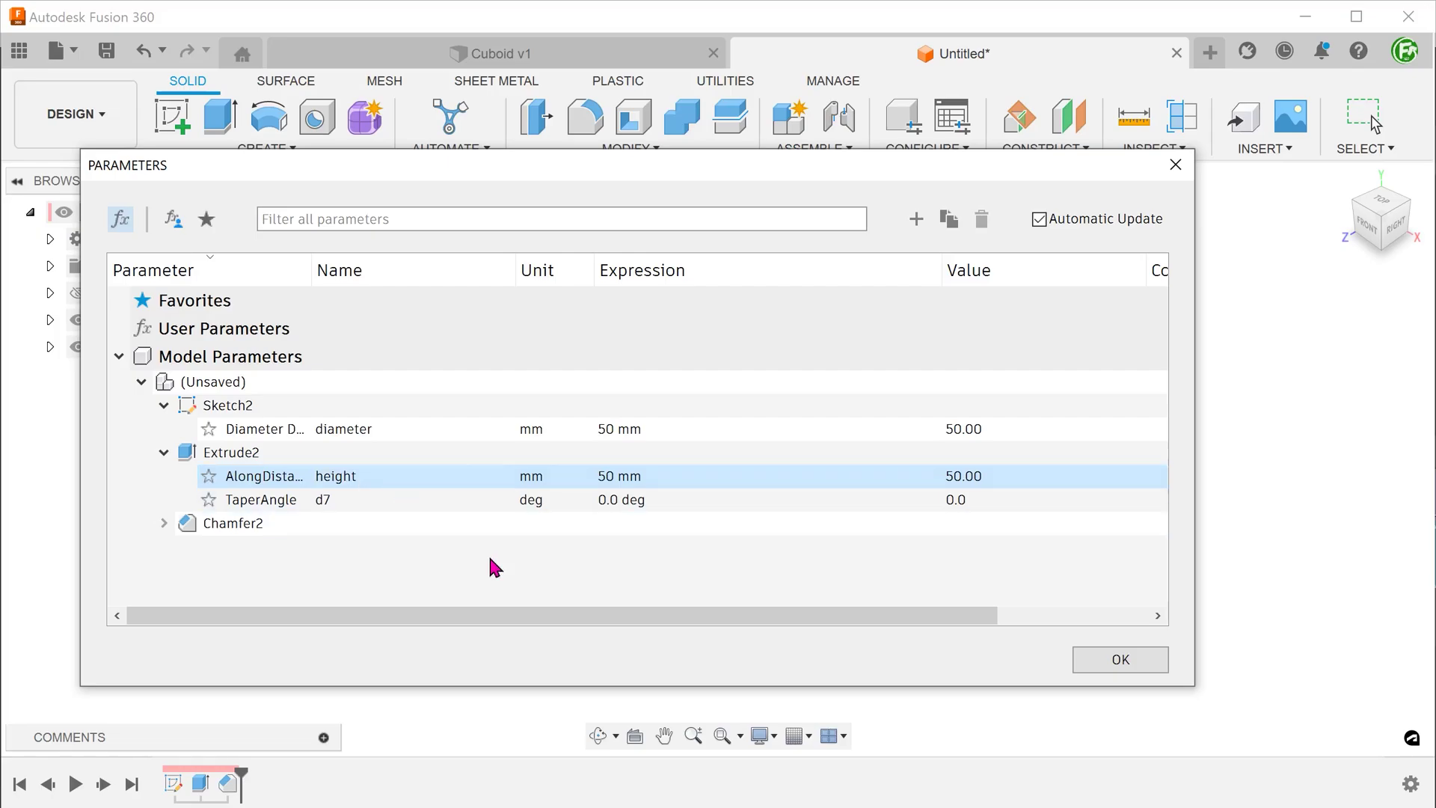
# - Close the parameters dialog and enter configuration mode for the cylinder
pyautogui.click(1121, 659)
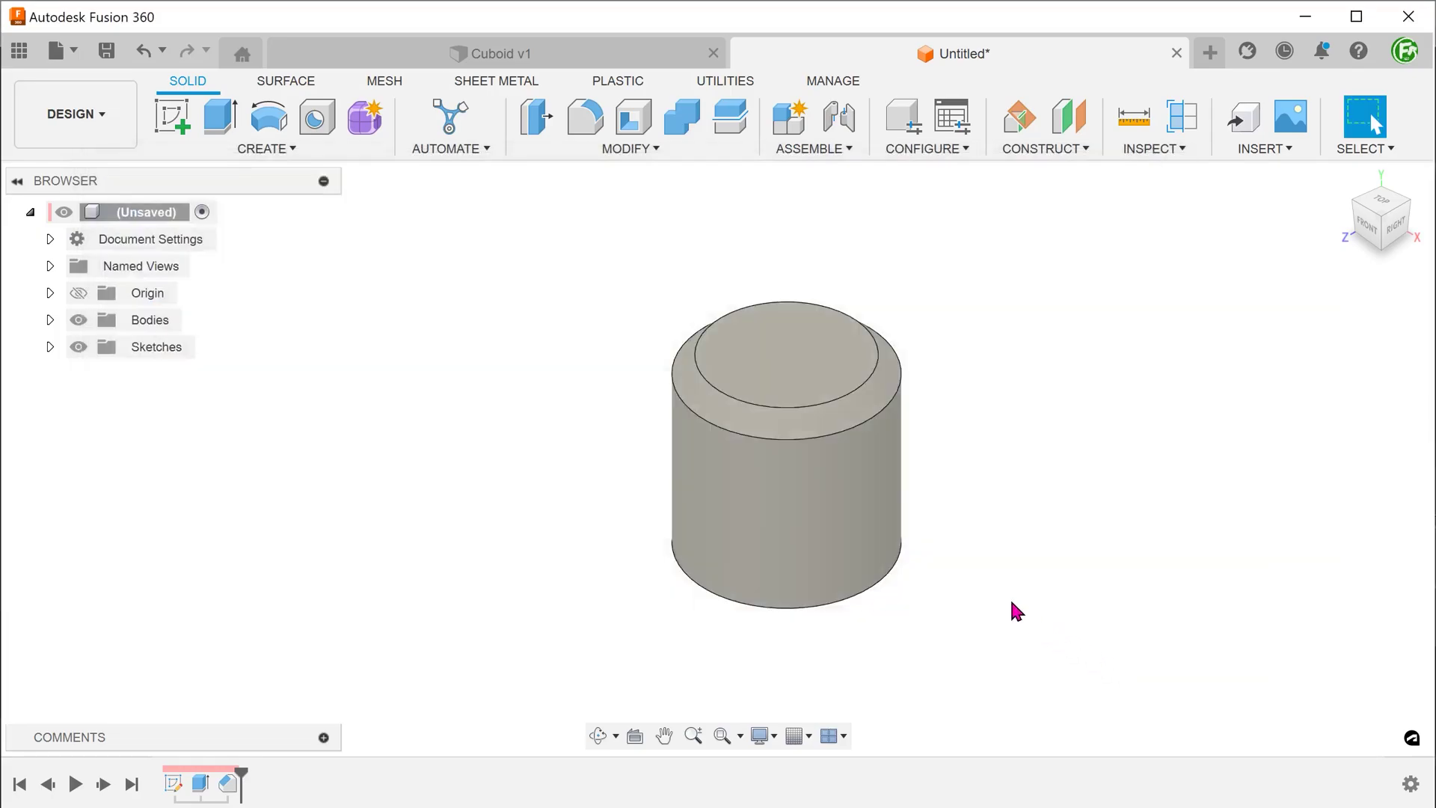
pyautogui.moveTo(1013, 593); pyautogui.dragTo(680, 594, button='middle')
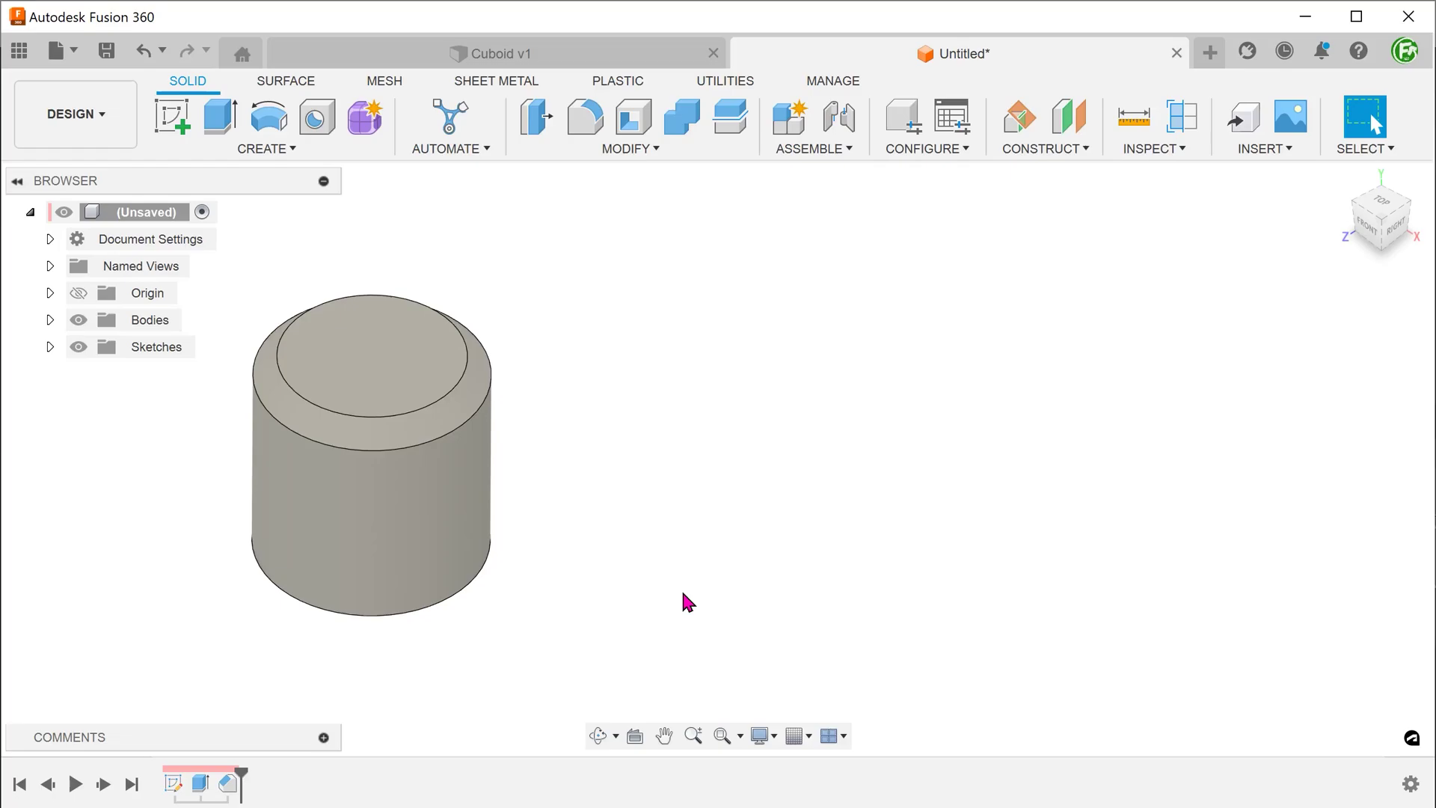
pyautogui.click(903, 116)
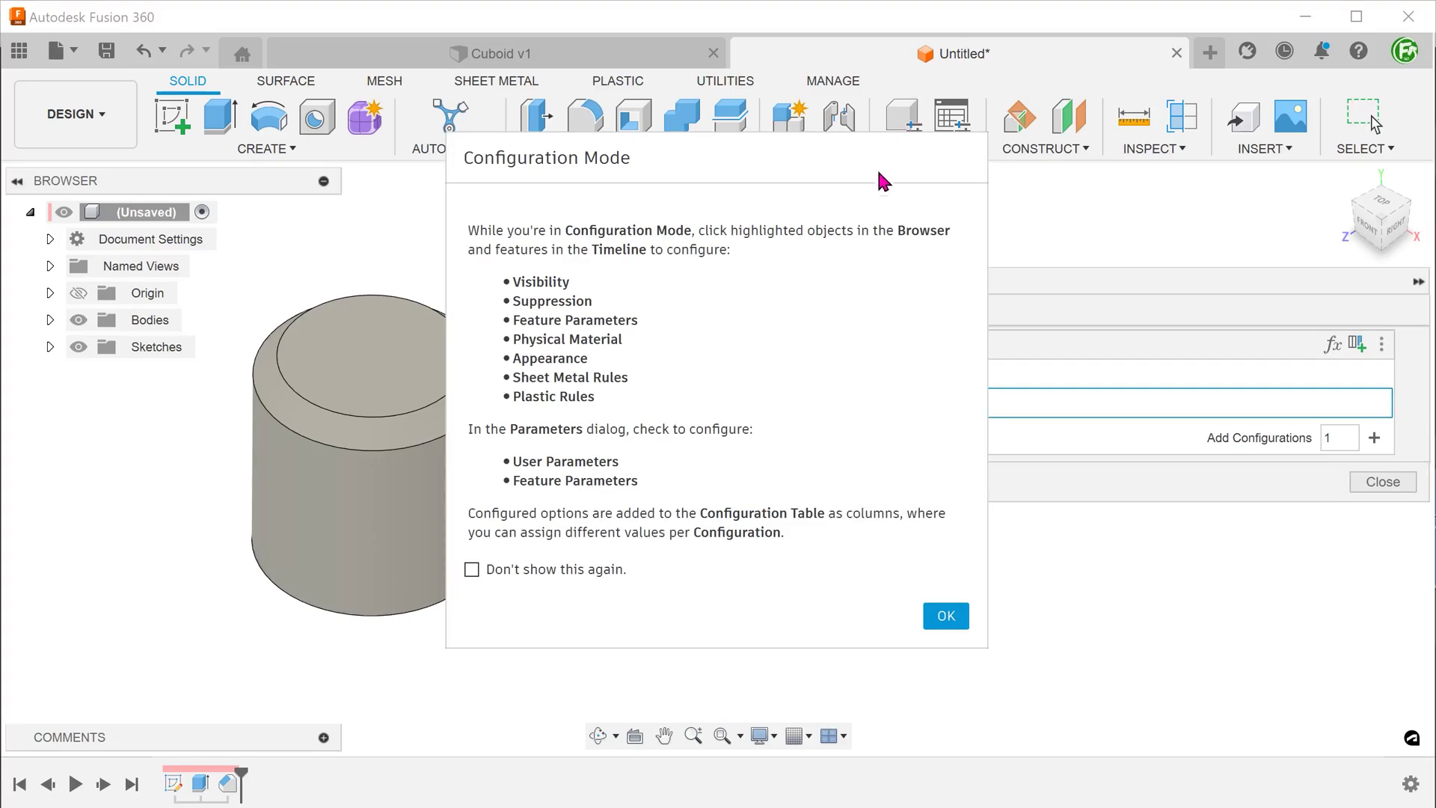
pyautogui.click(944, 615)
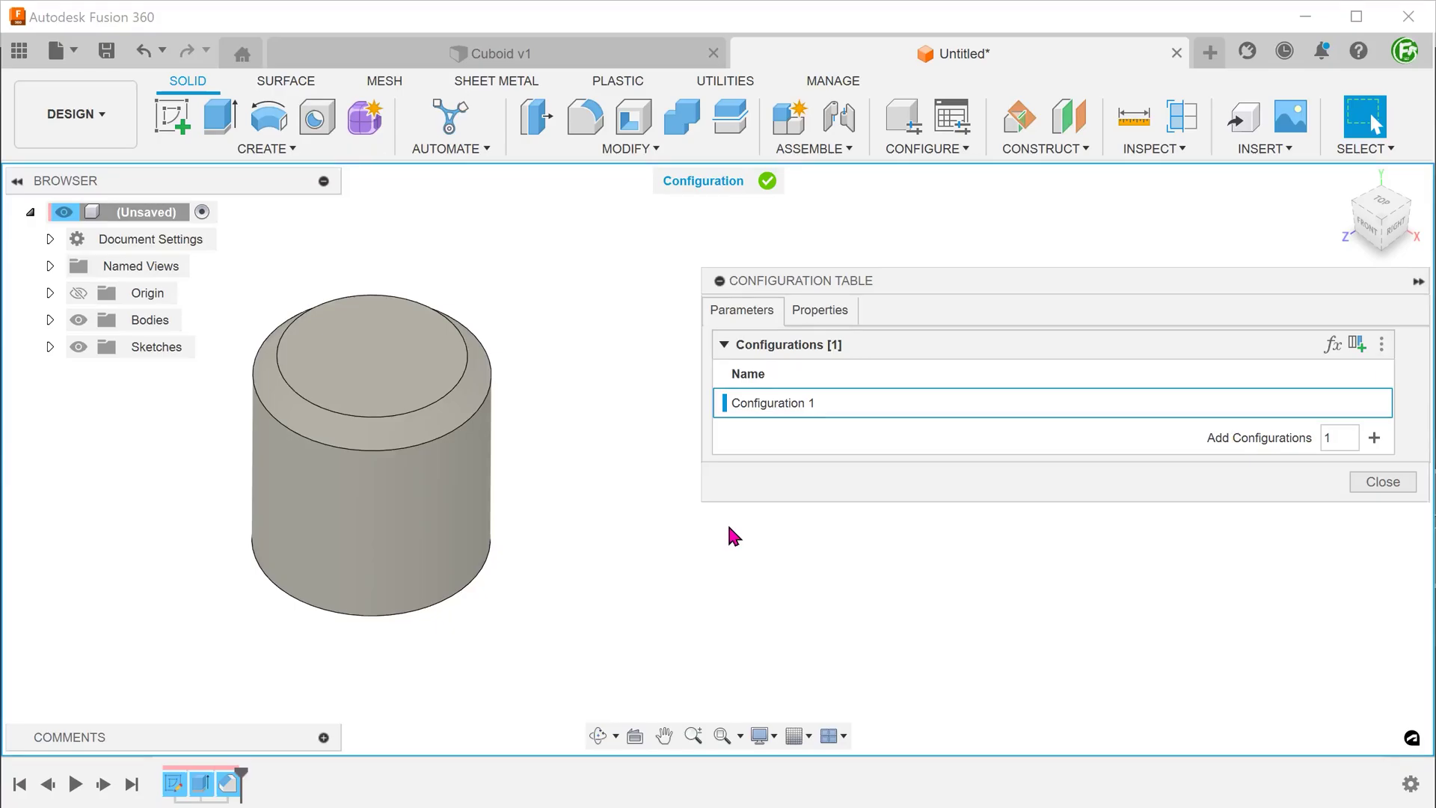
# - Mark diameter and height as configured parameters in the configuration table
pyautogui.click(1331, 348)
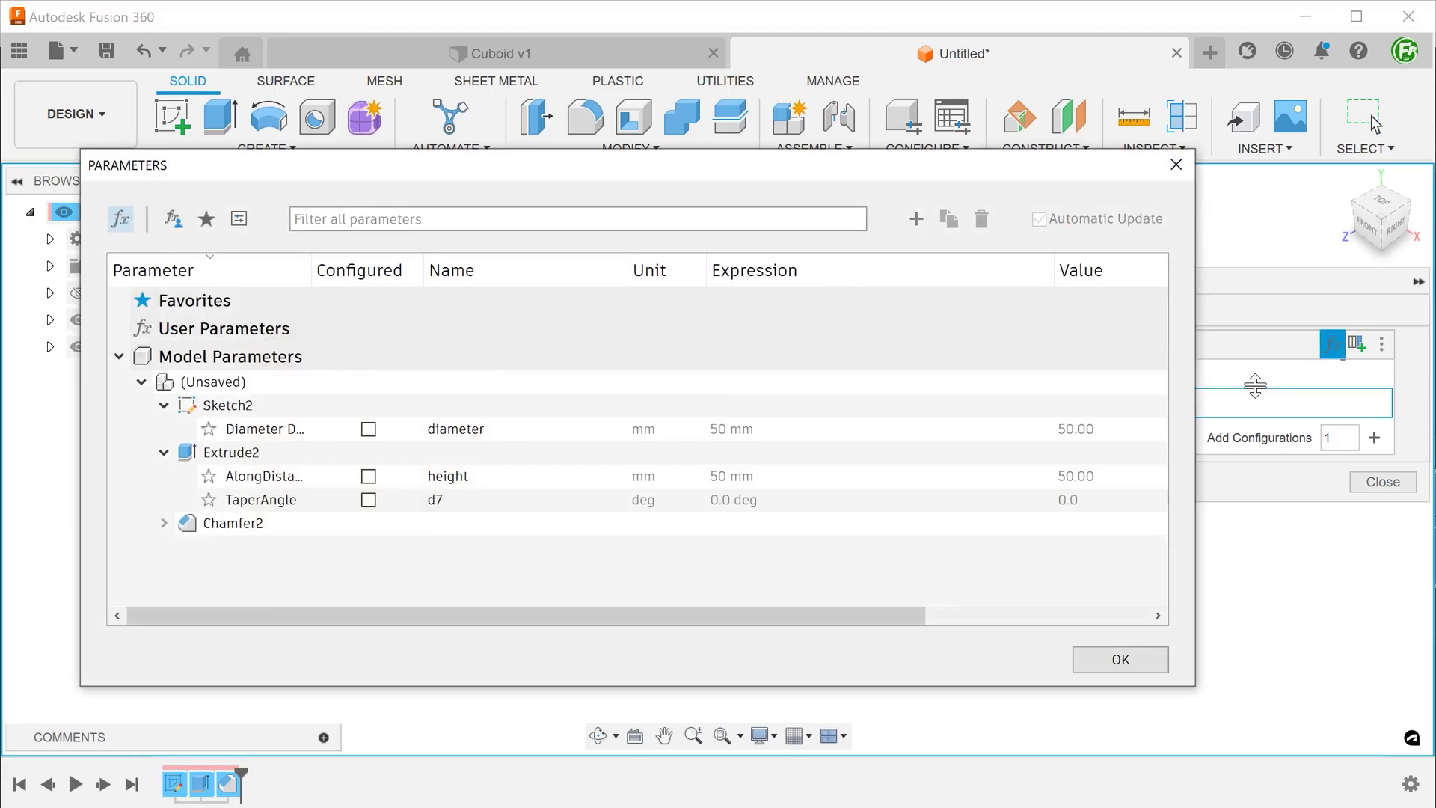
pyautogui.moveTo(1130, 426); pyautogui.dragTo(673, 471)
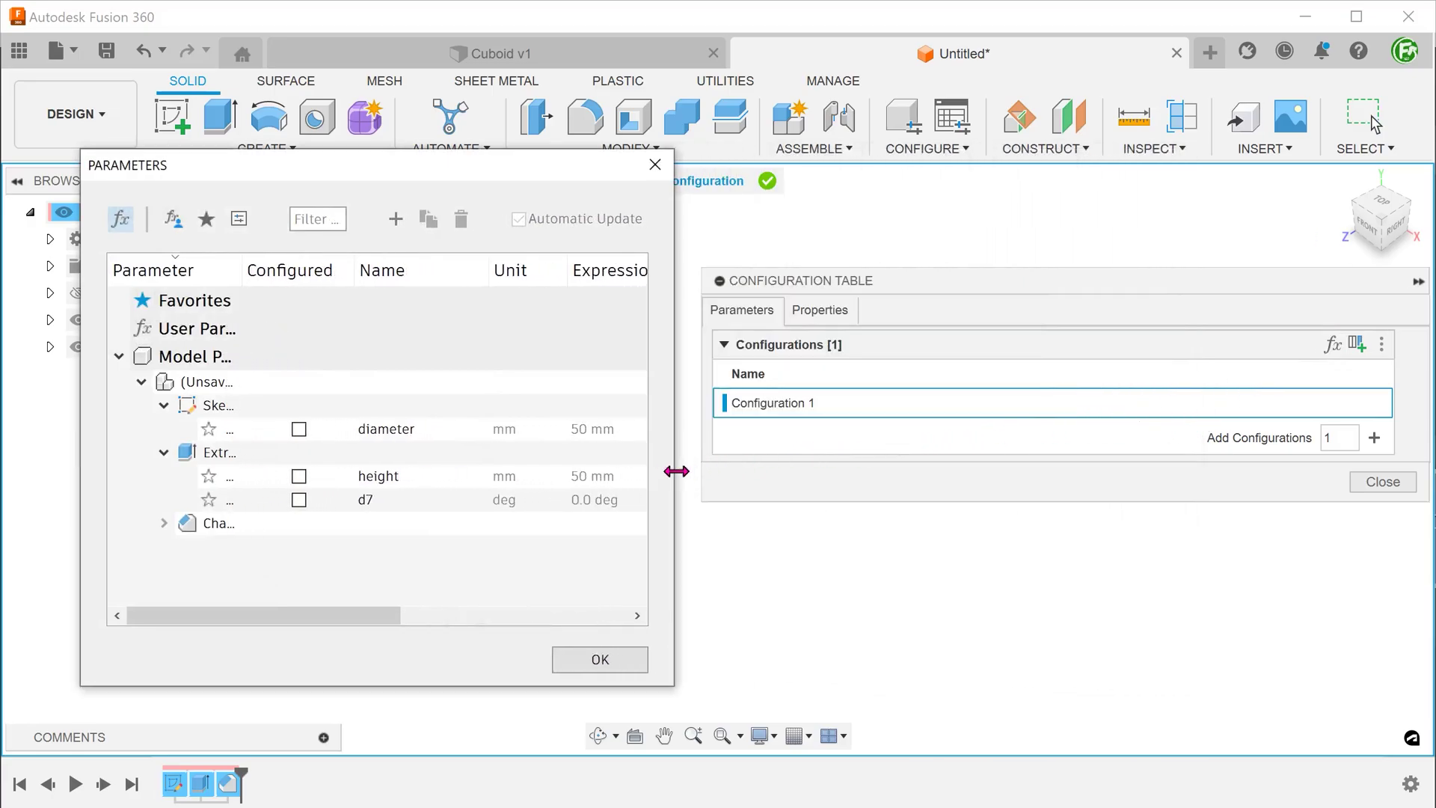
pyautogui.click(300, 429)
pyautogui.click(300, 476)
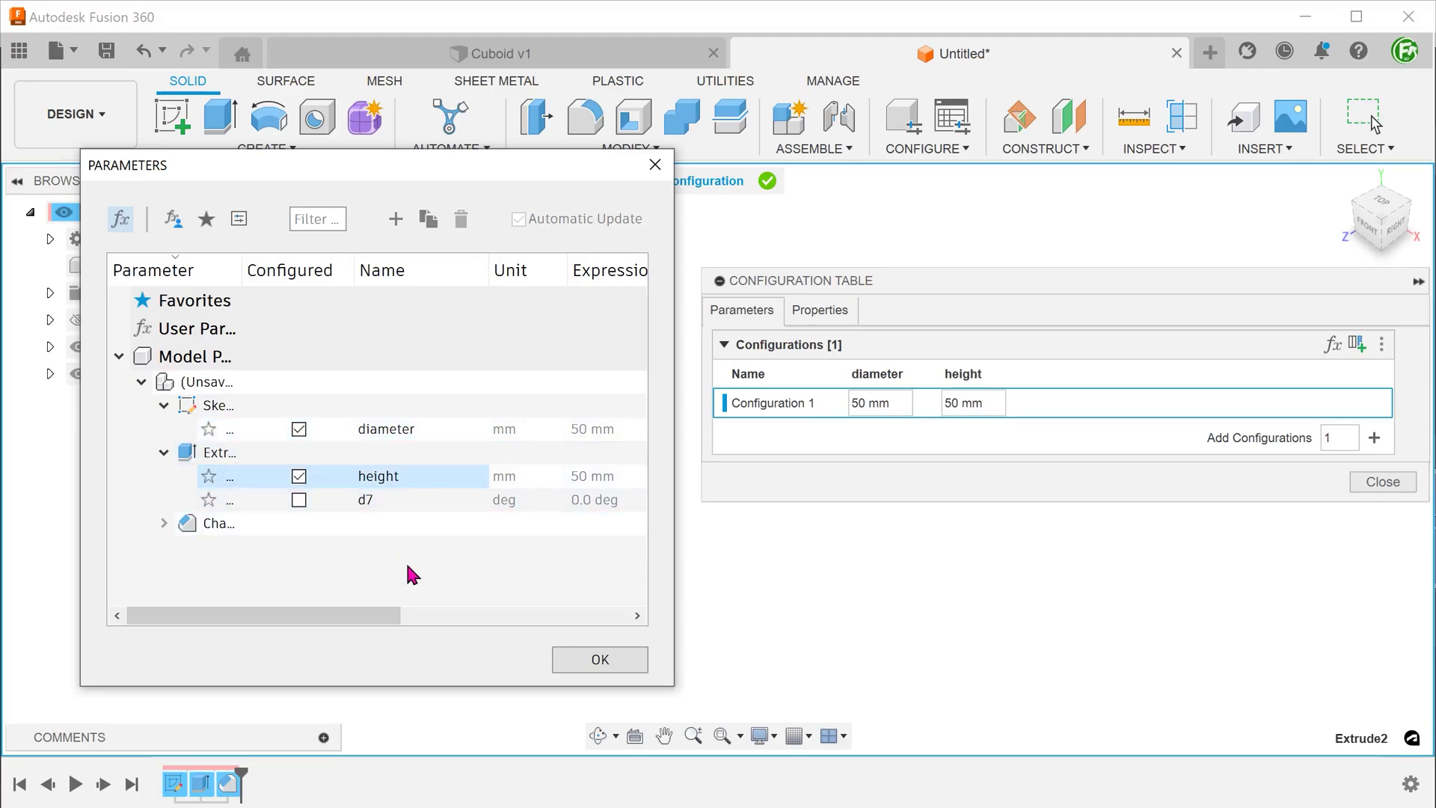
pyautogui.click(595, 662)
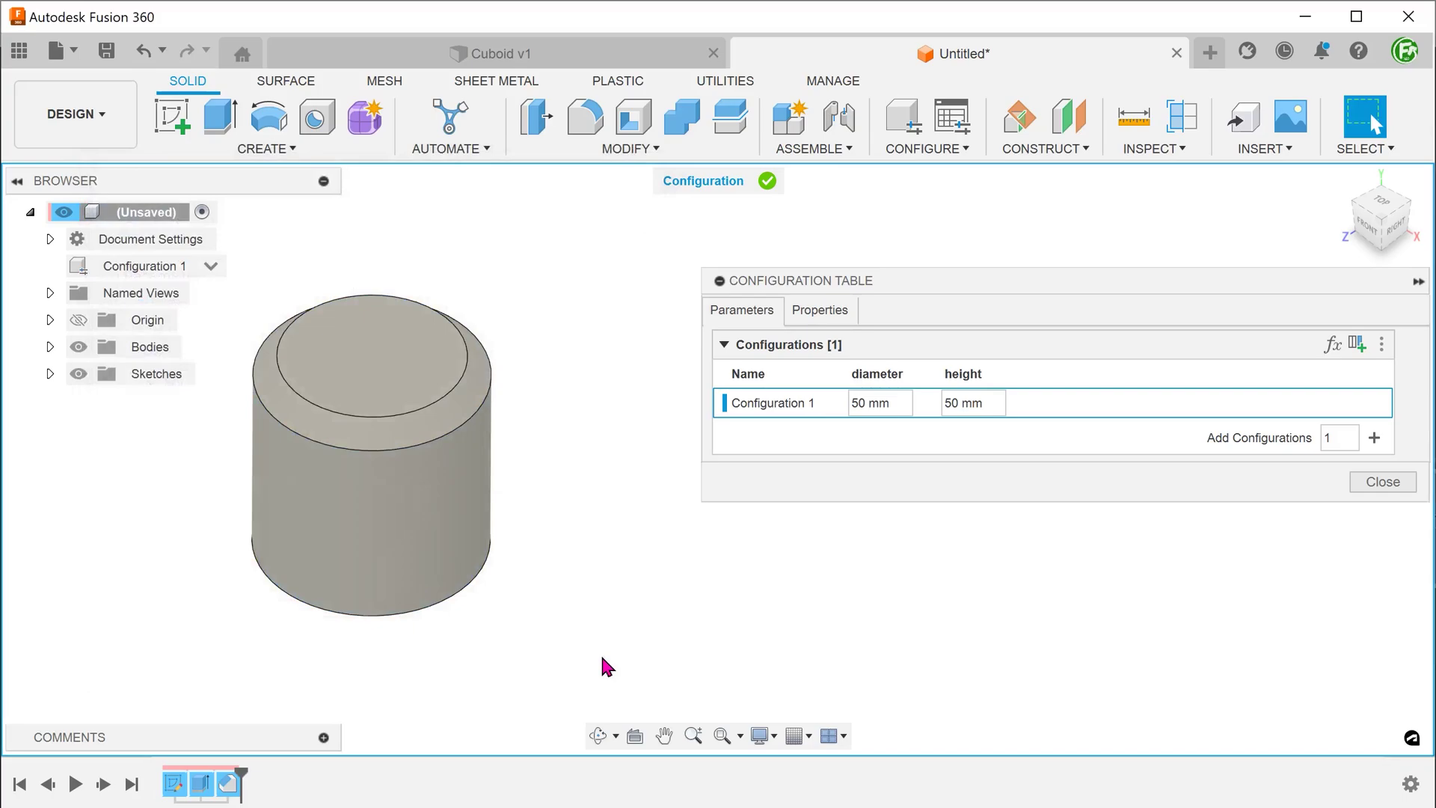
# - Make Chamfer2's suppression configurable from the timeline
pyautogui.click(234, 787)
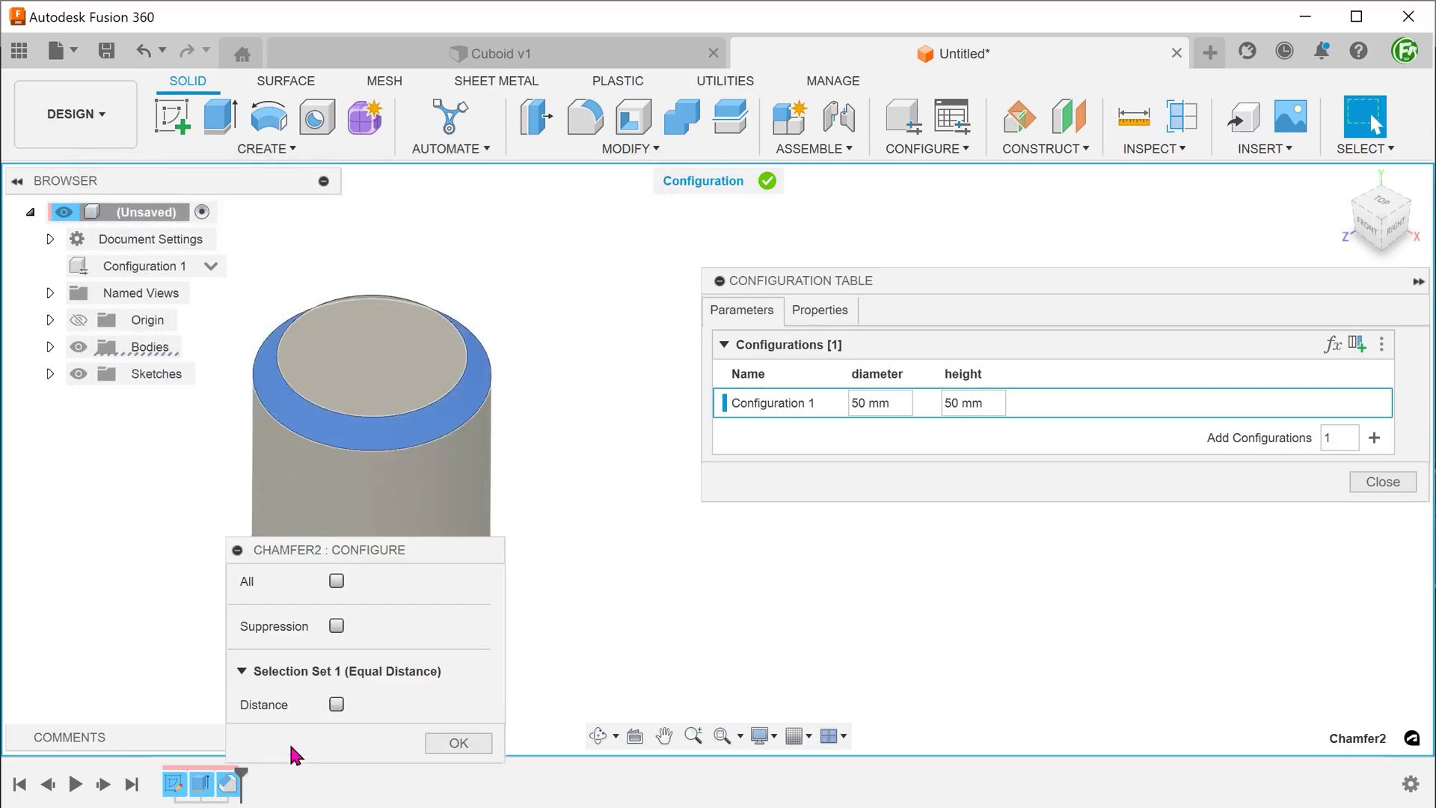
pyautogui.click(336, 626)
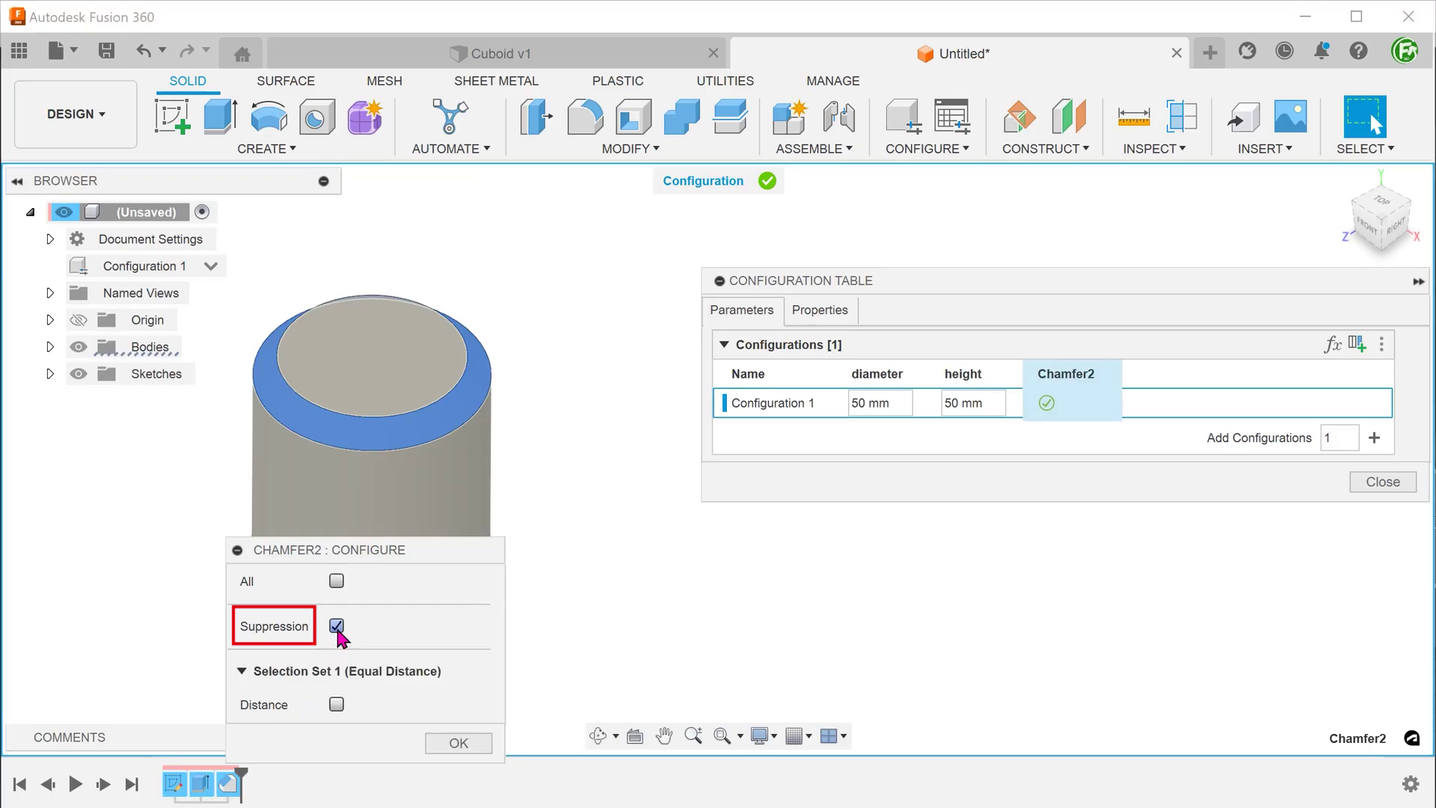
pyautogui.click(456, 742)
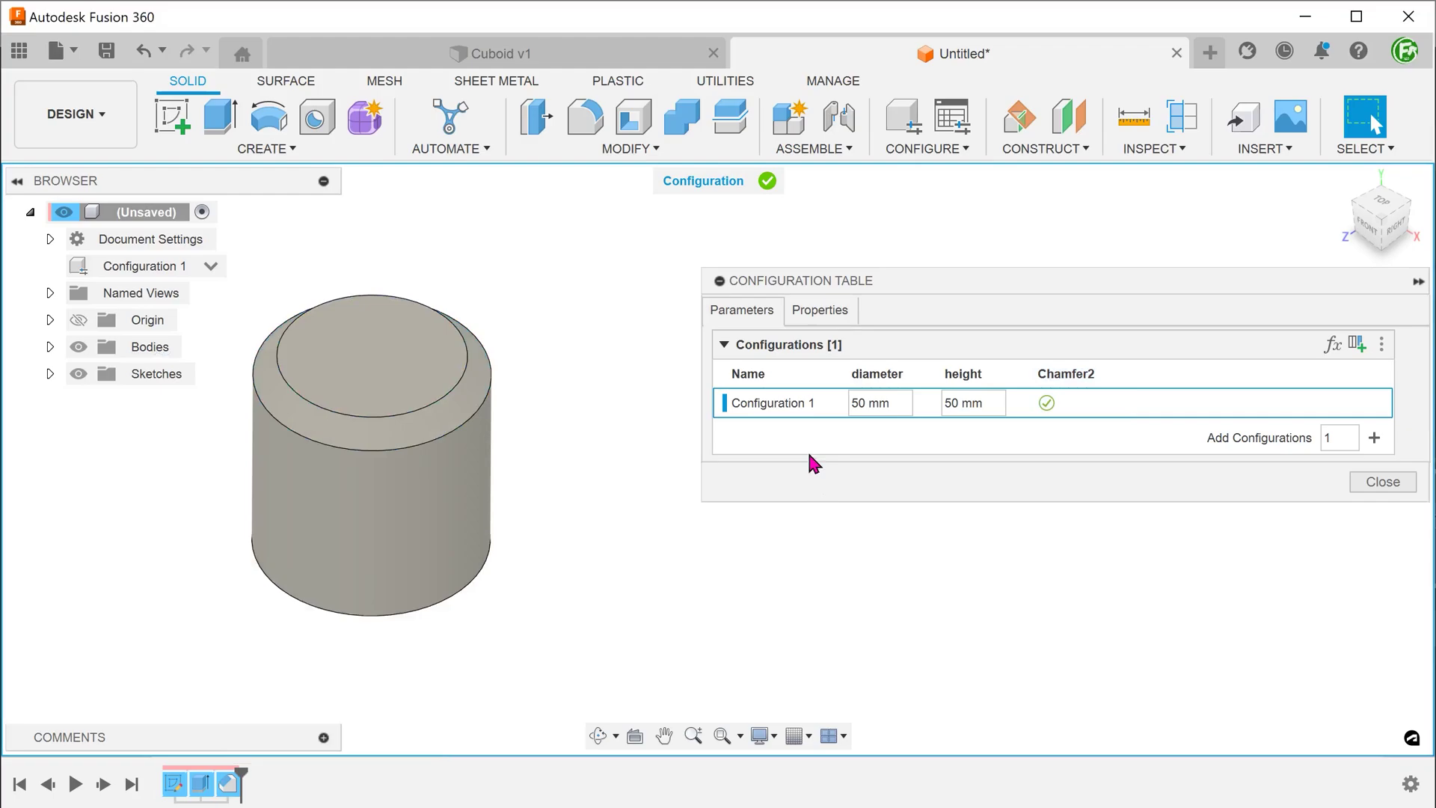
# - Rename Configuration 1 to Cylinder A
pyautogui.click(782, 408)
pyautogui.rightClick(783, 408)
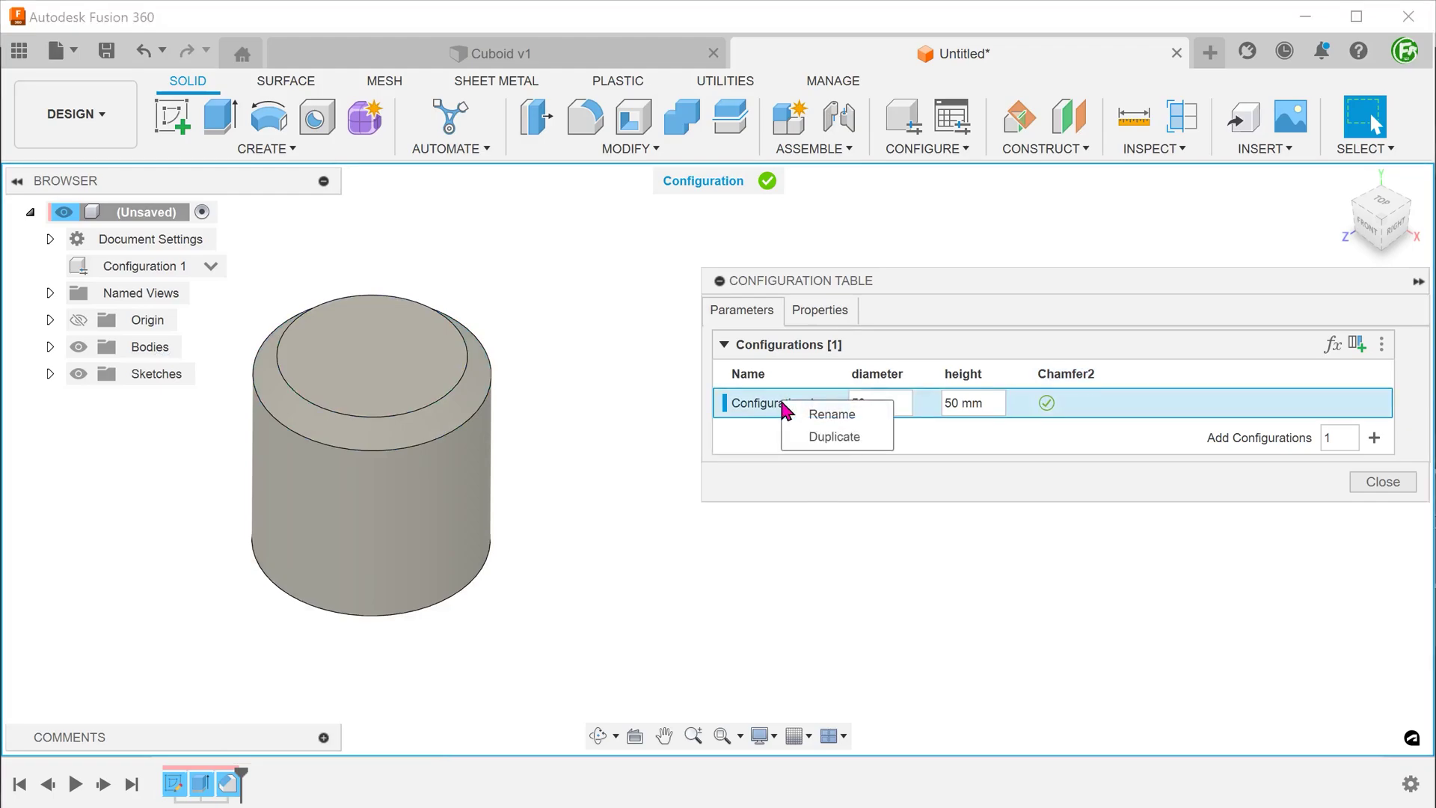
pyautogui.click(802, 415)
pyautogui.write('Cy')
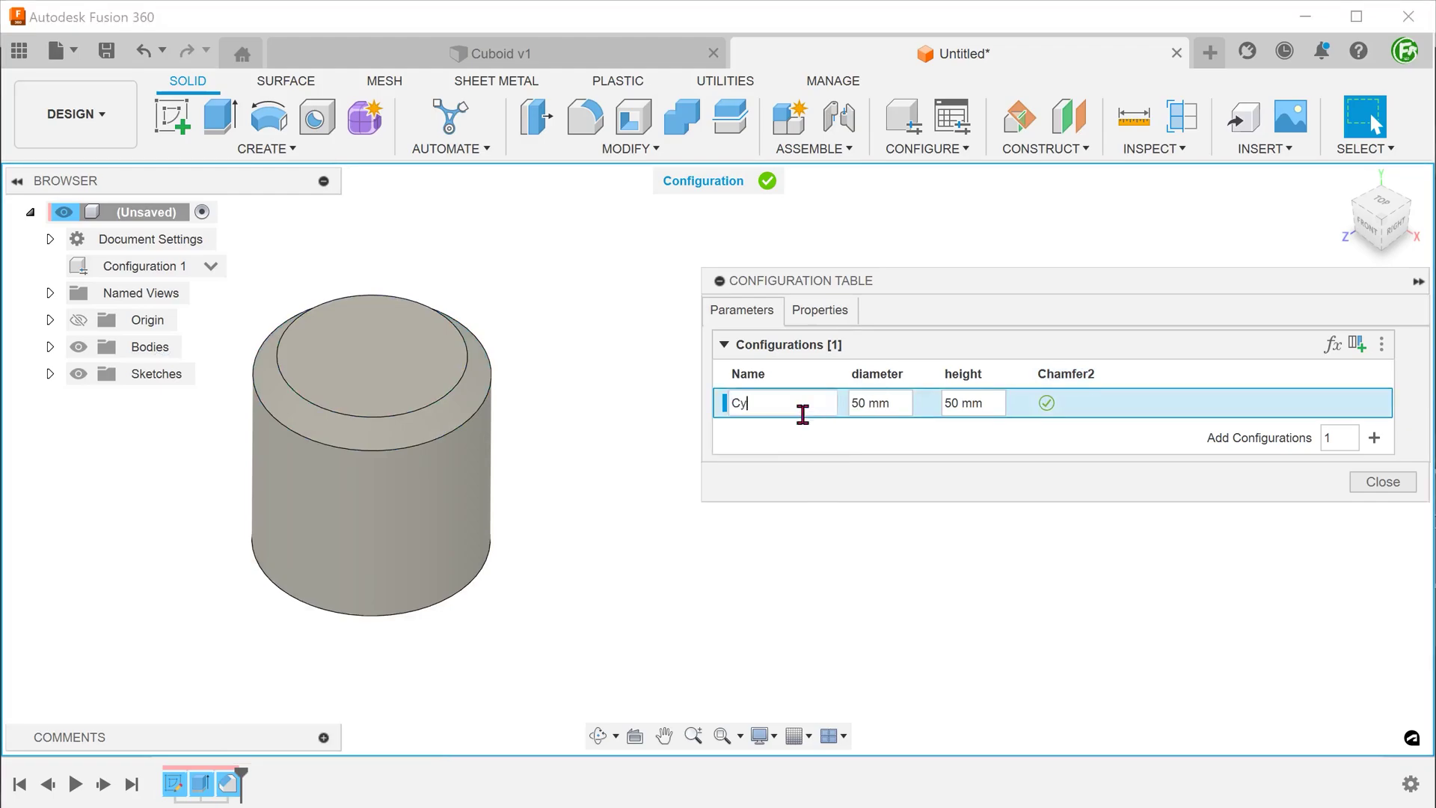
pyautogui.write('linder A')
pyautogui.press('Return')
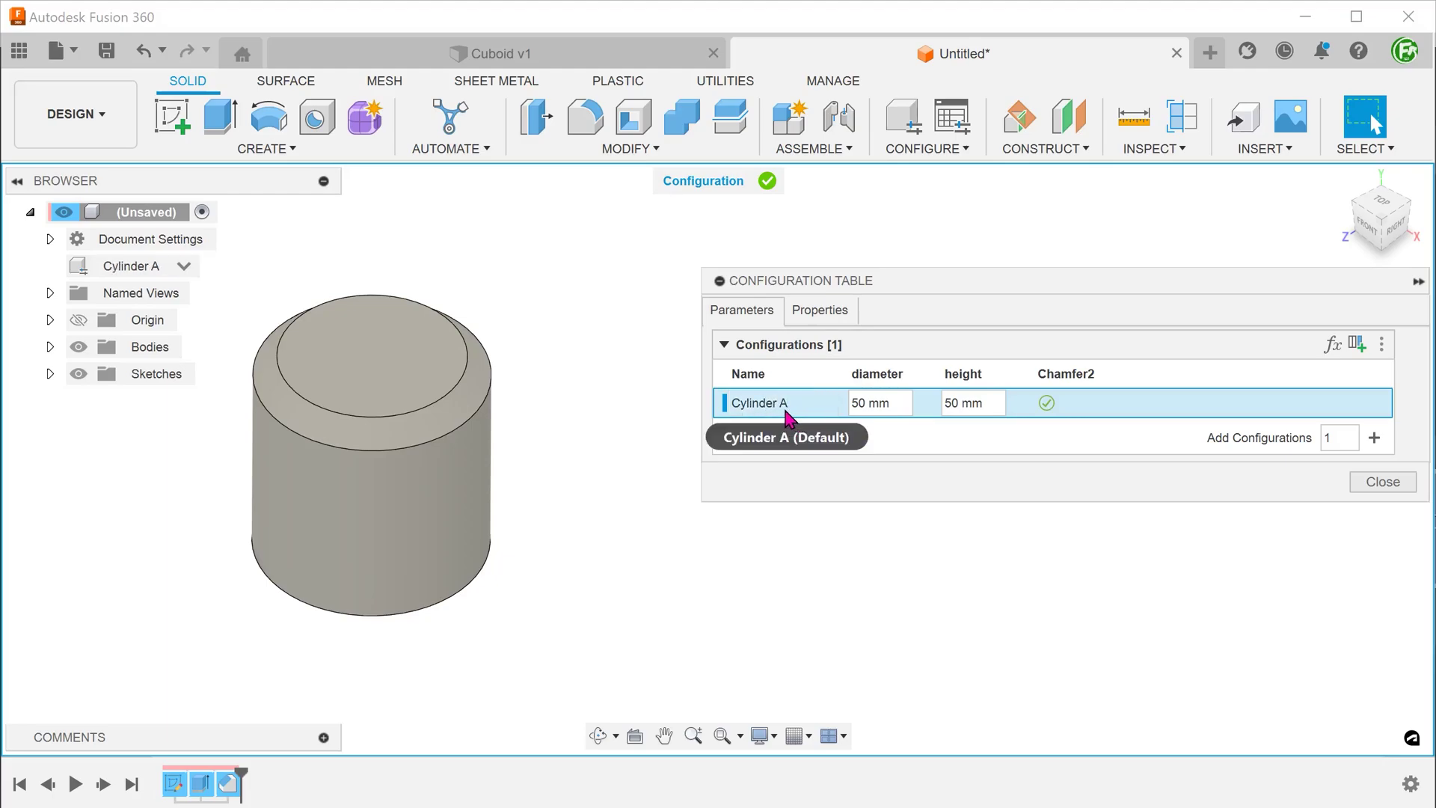
# - Duplicate Cylinder A and name the copy Cylinder B
pyautogui.rightClick(786, 411)
pyautogui.click(864, 449)
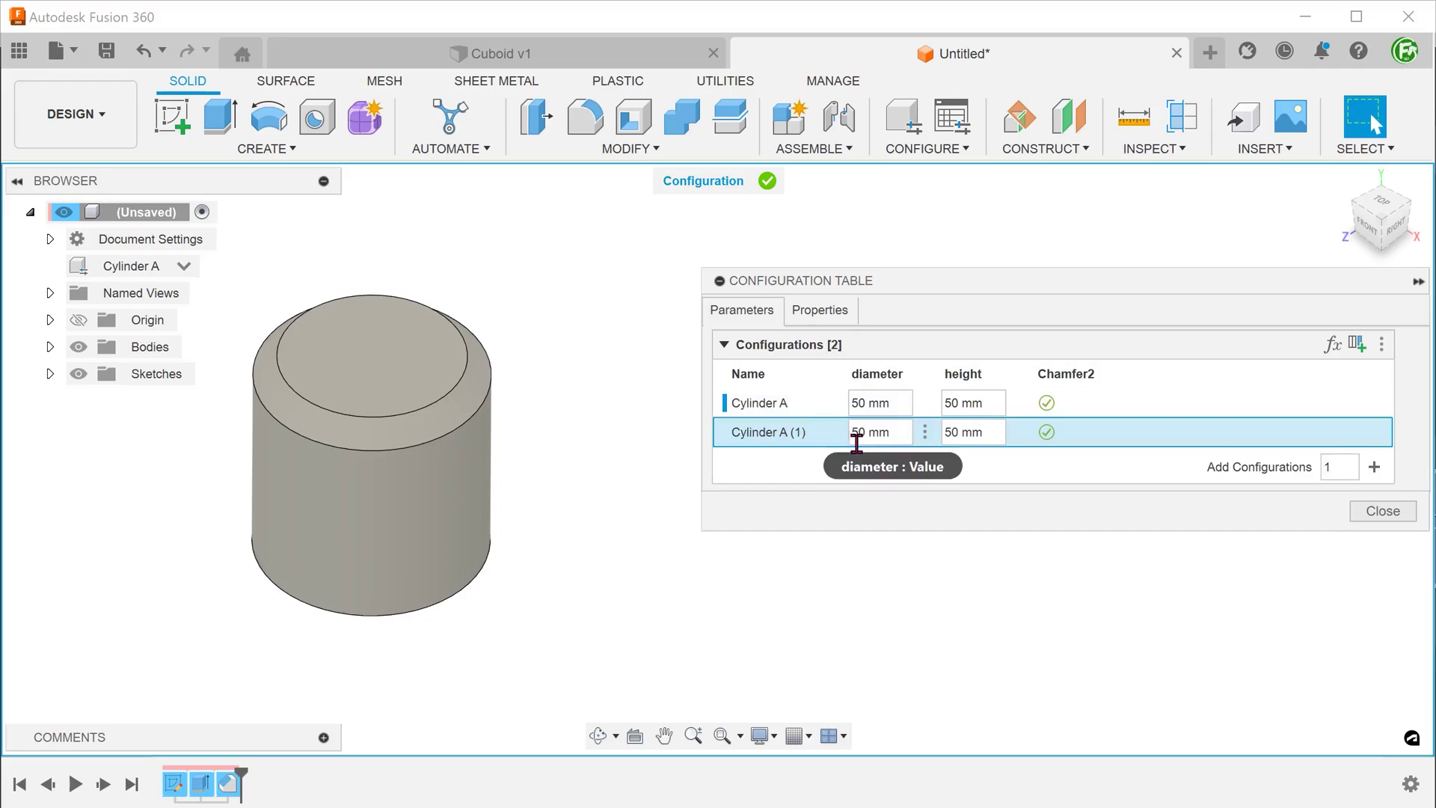
pyautogui.rightClick(817, 435)
pyautogui.click(876, 468)
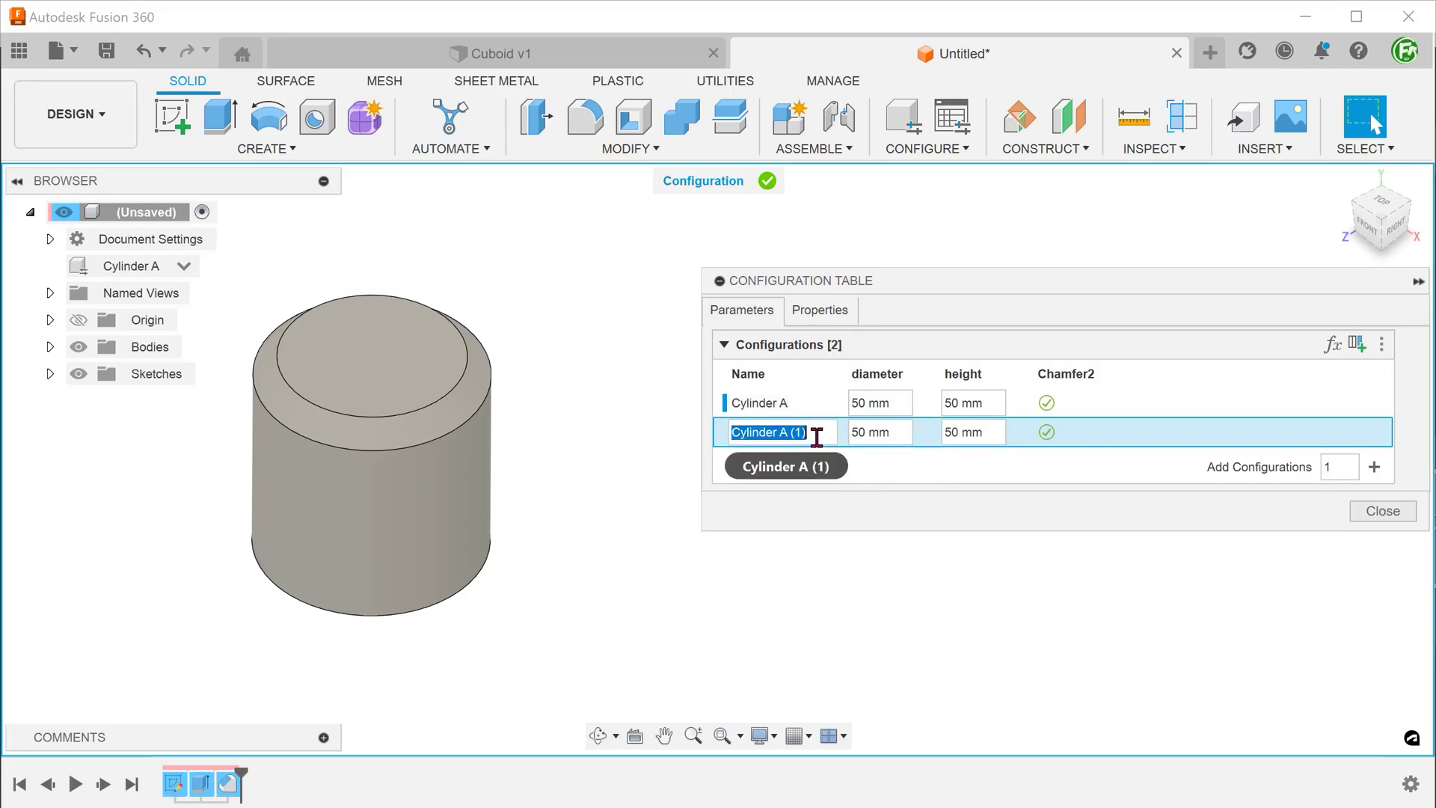
pyautogui.click(817, 436)
pyautogui.press('BackSpace')
pyautogui.press('BackSpace')
pyautogui.press('BackSpace')
pyautogui.press('BackSpace')
pyautogui.write('B')
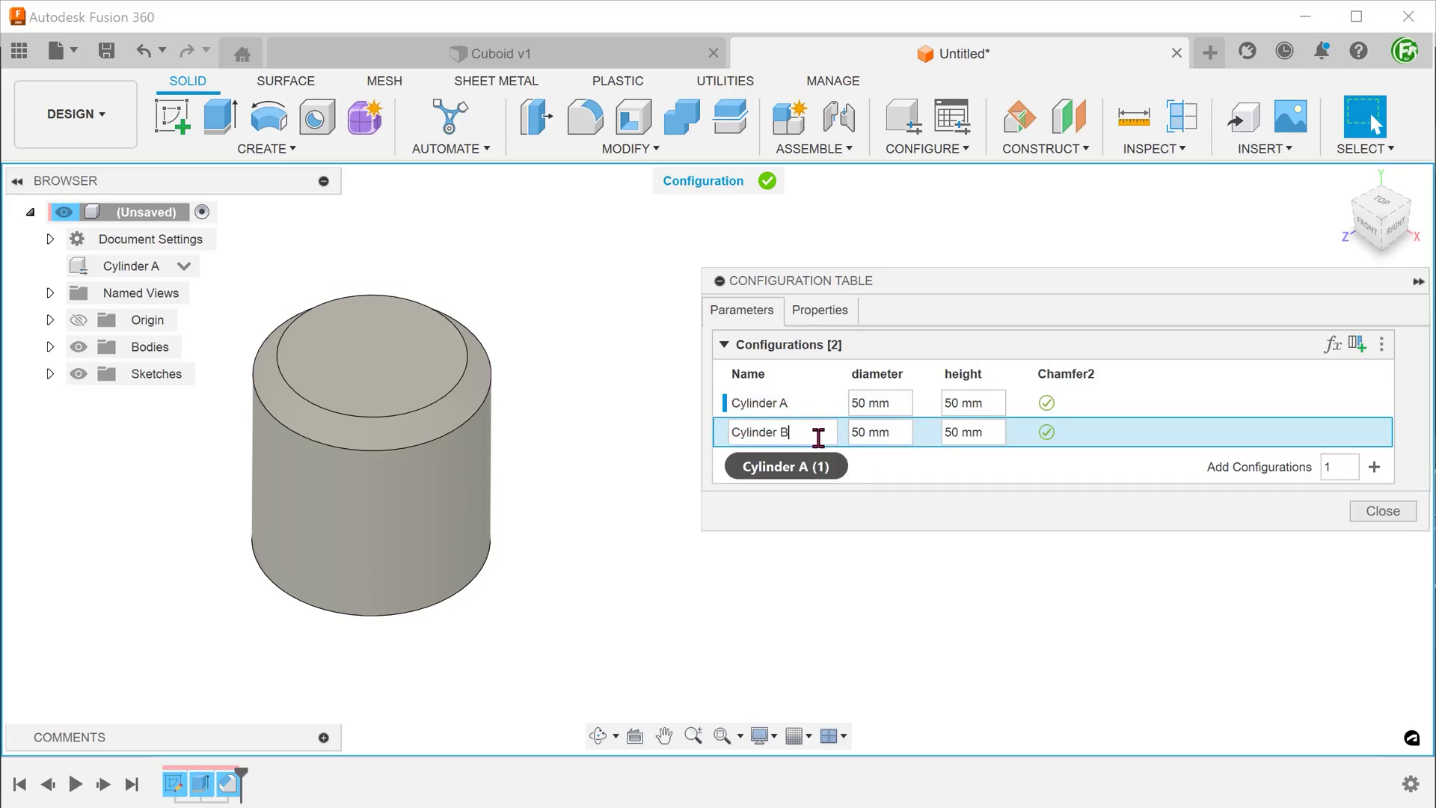
pyautogui.press('Return')
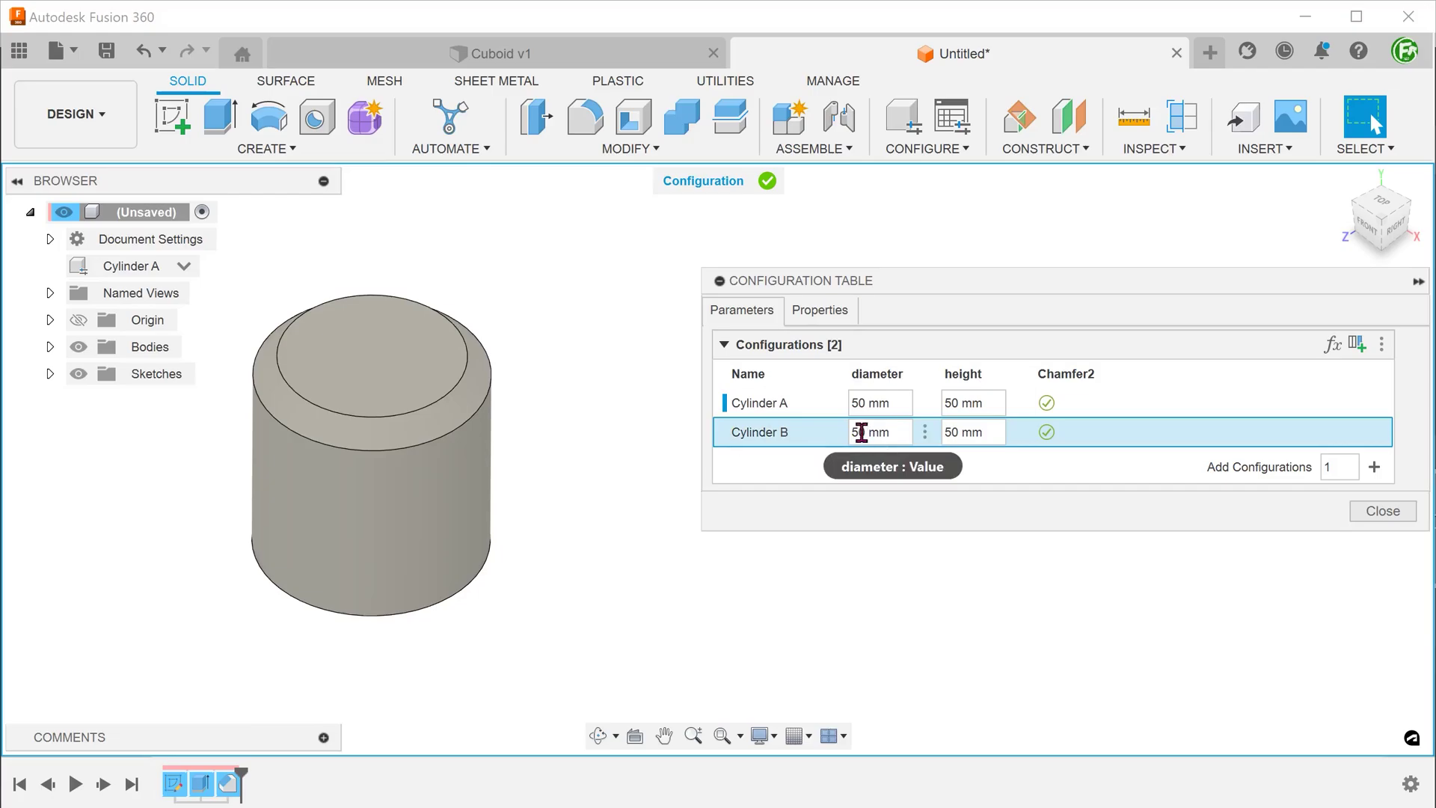
# - Give Cylinder B a 40 mm diameter, 60 mm height, and suppressed Chamfer2
pyautogui.click(870, 432)
pyautogui.write('40')
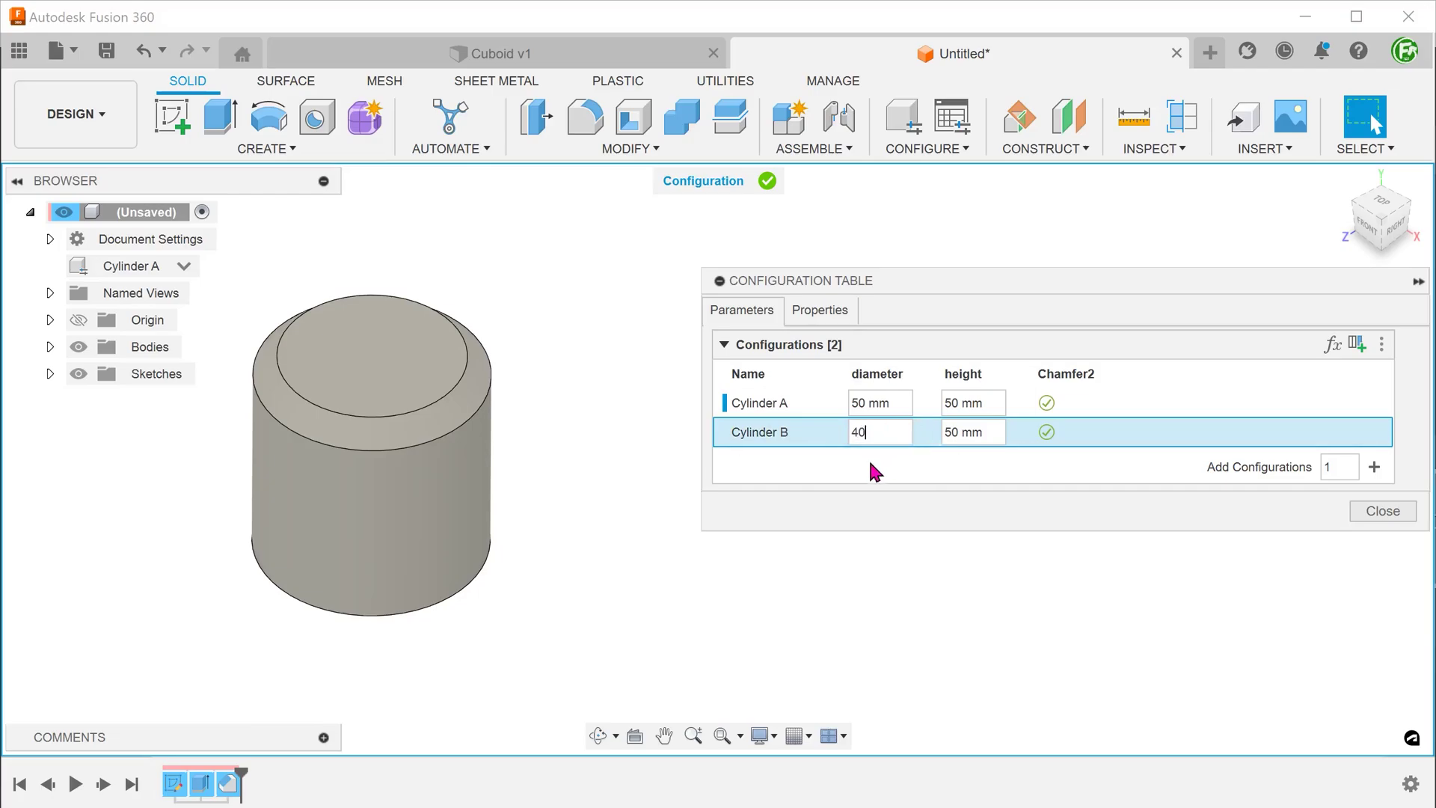
pyautogui.click(978, 440)
pyautogui.write('60')
pyautogui.click(1046, 434)
# - Close the table, switch back to Cylinder A, and save the design as Cylinder
pyautogui.click(1363, 514)
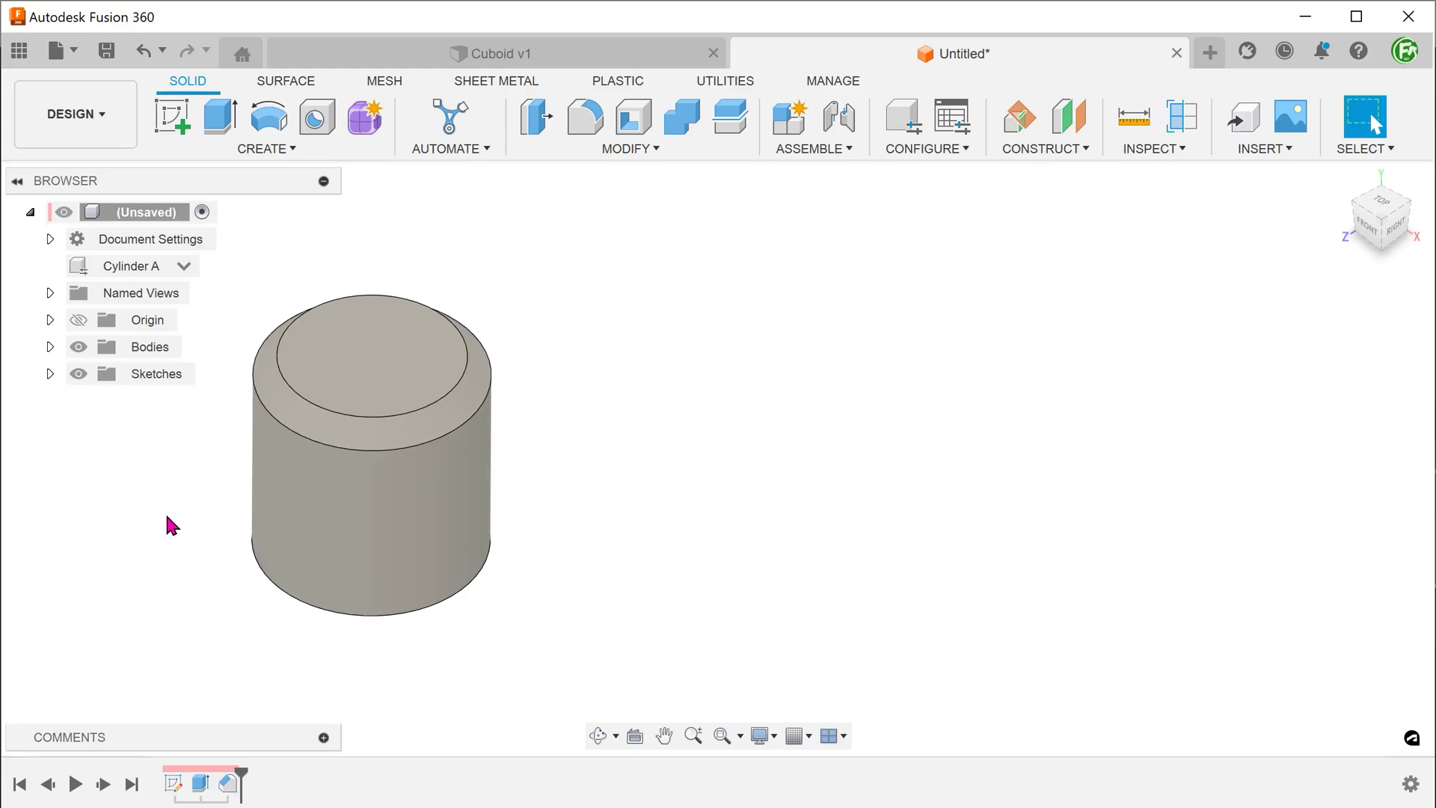
pyautogui.click(189, 268)
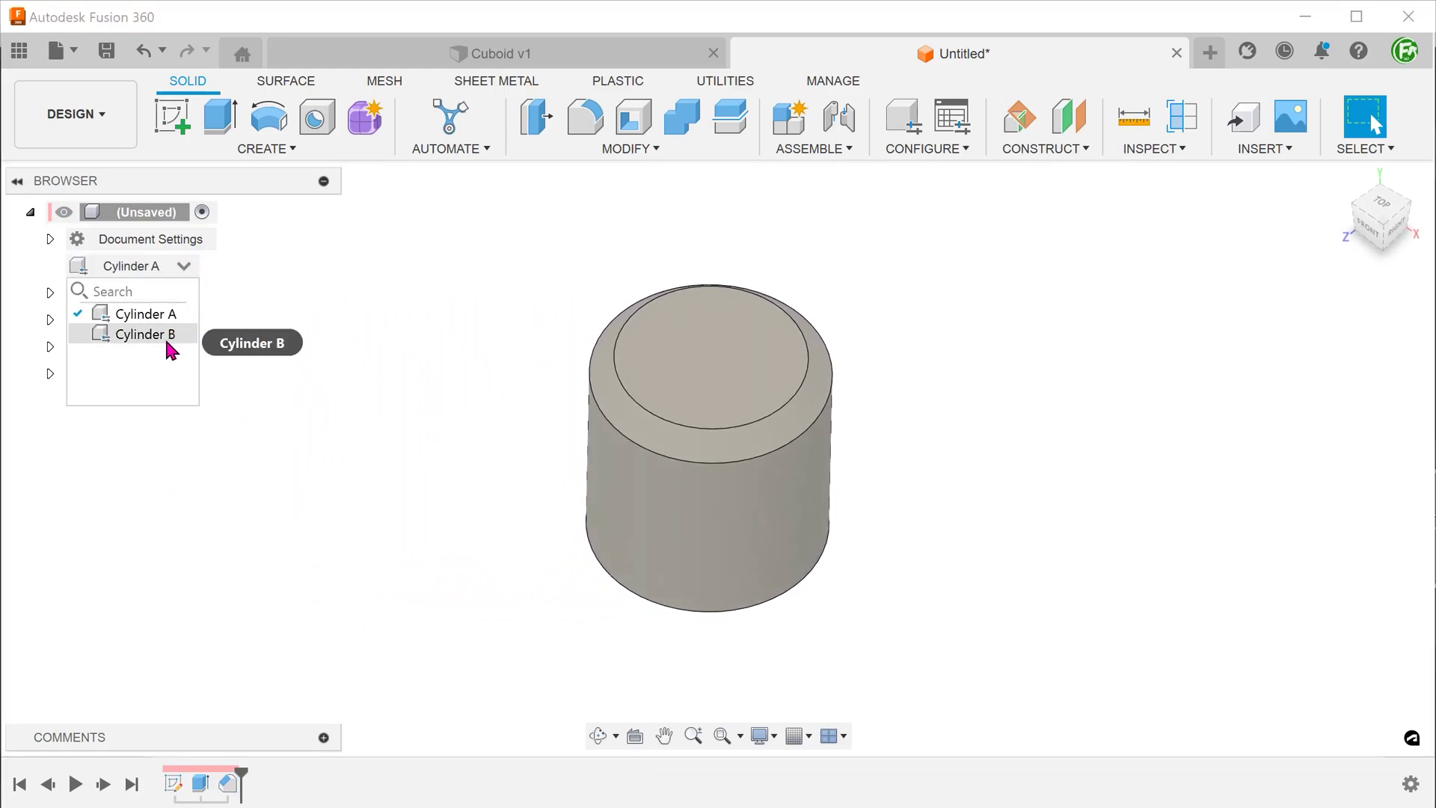
pyautogui.click(166, 335)
pyautogui.click(184, 267)
pyautogui.click(175, 317)
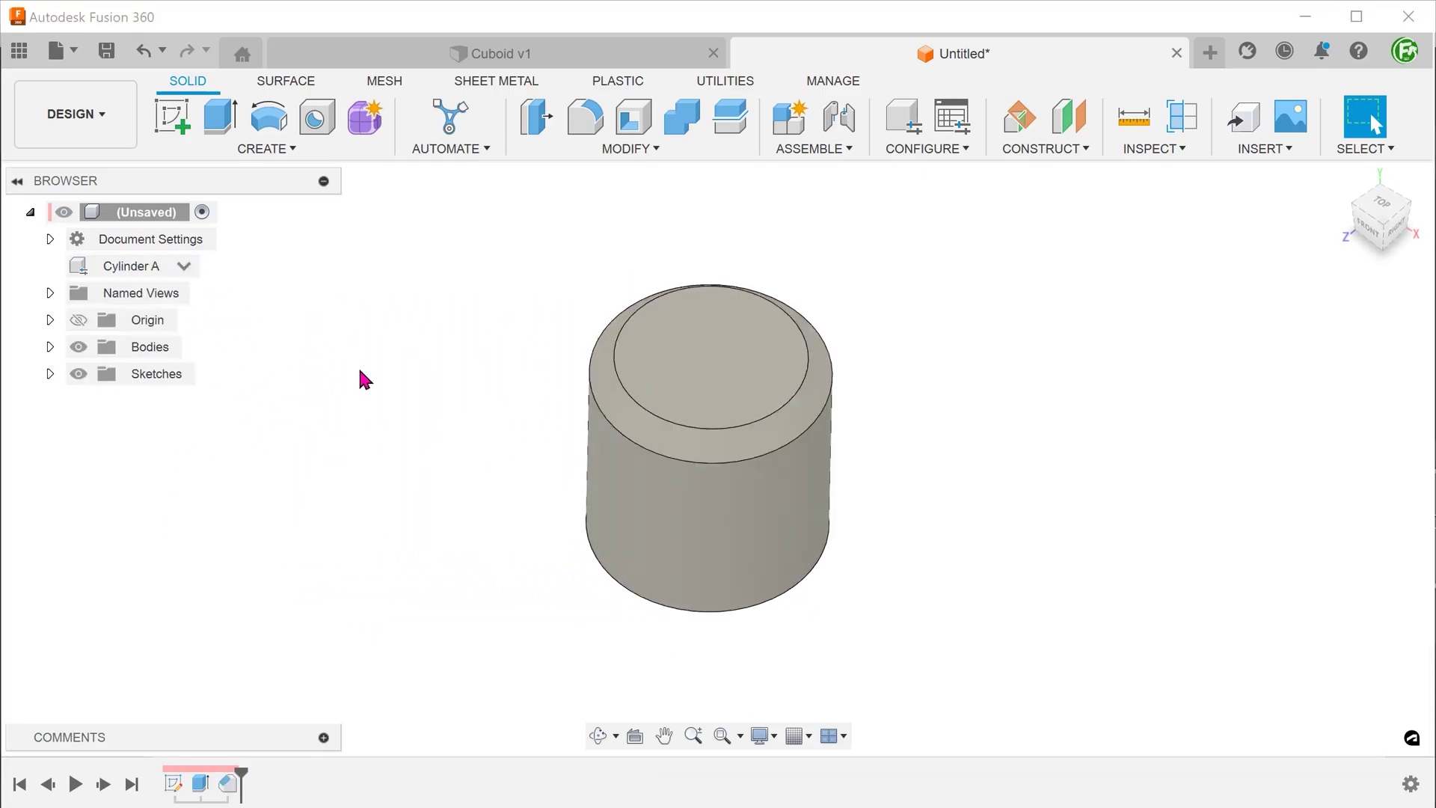
pyautogui.click(111, 51)
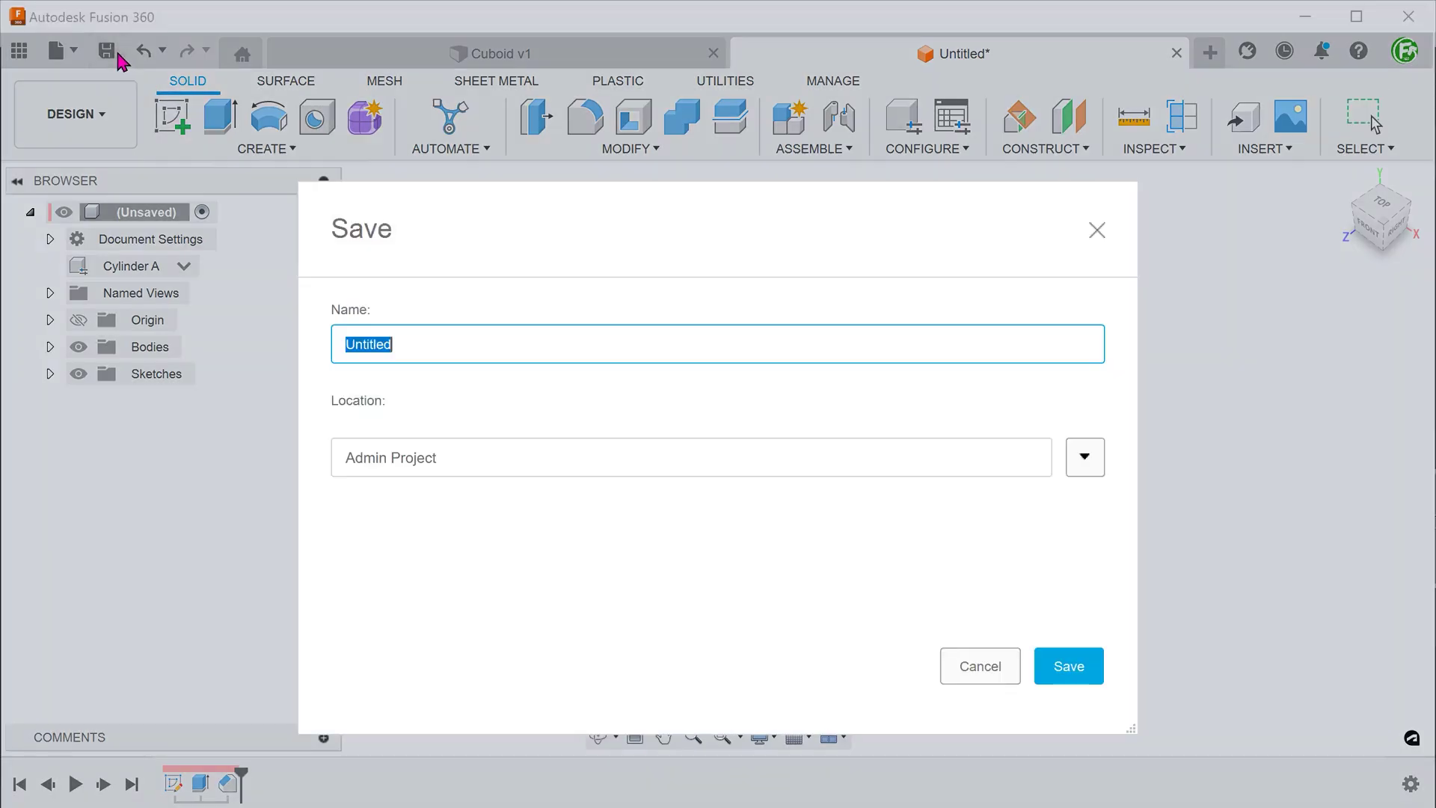
pyautogui.write('Cylinder')
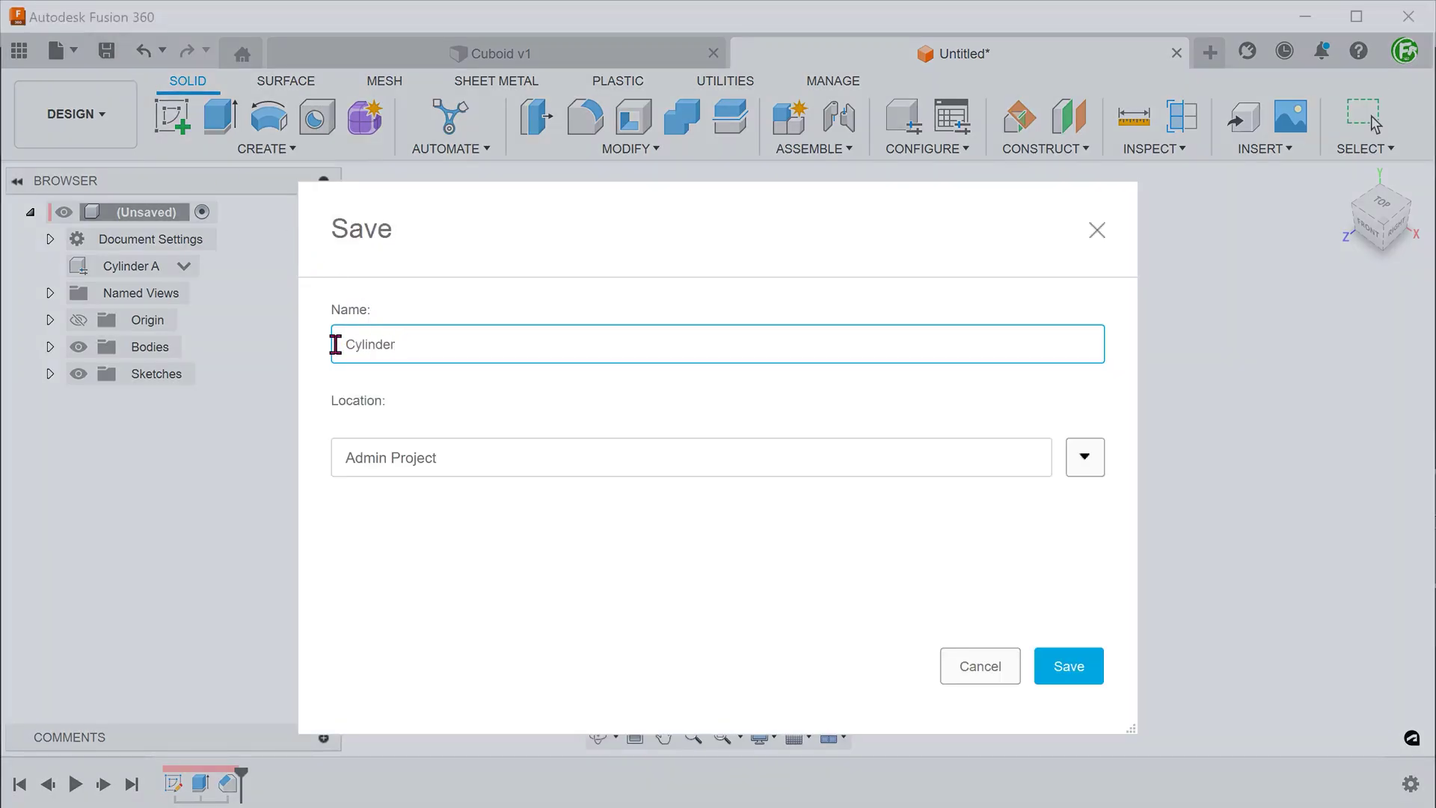
pyautogui.press('Return')
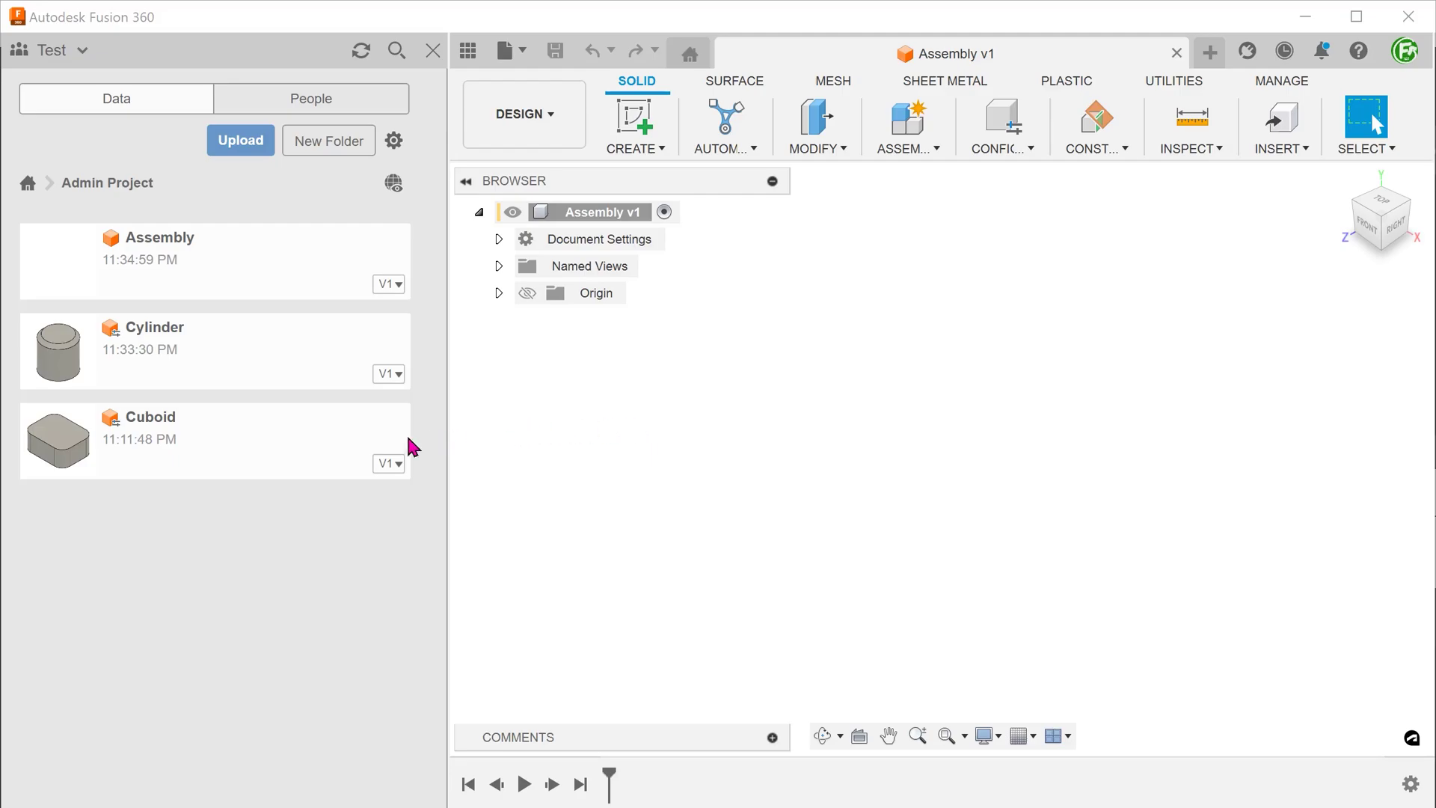
# - Insert Cuboid A into the assembly at its default placement, then drag in the Cylinder design
pyautogui.moveTo(263, 450); pyautogui.dragTo(682, 450)
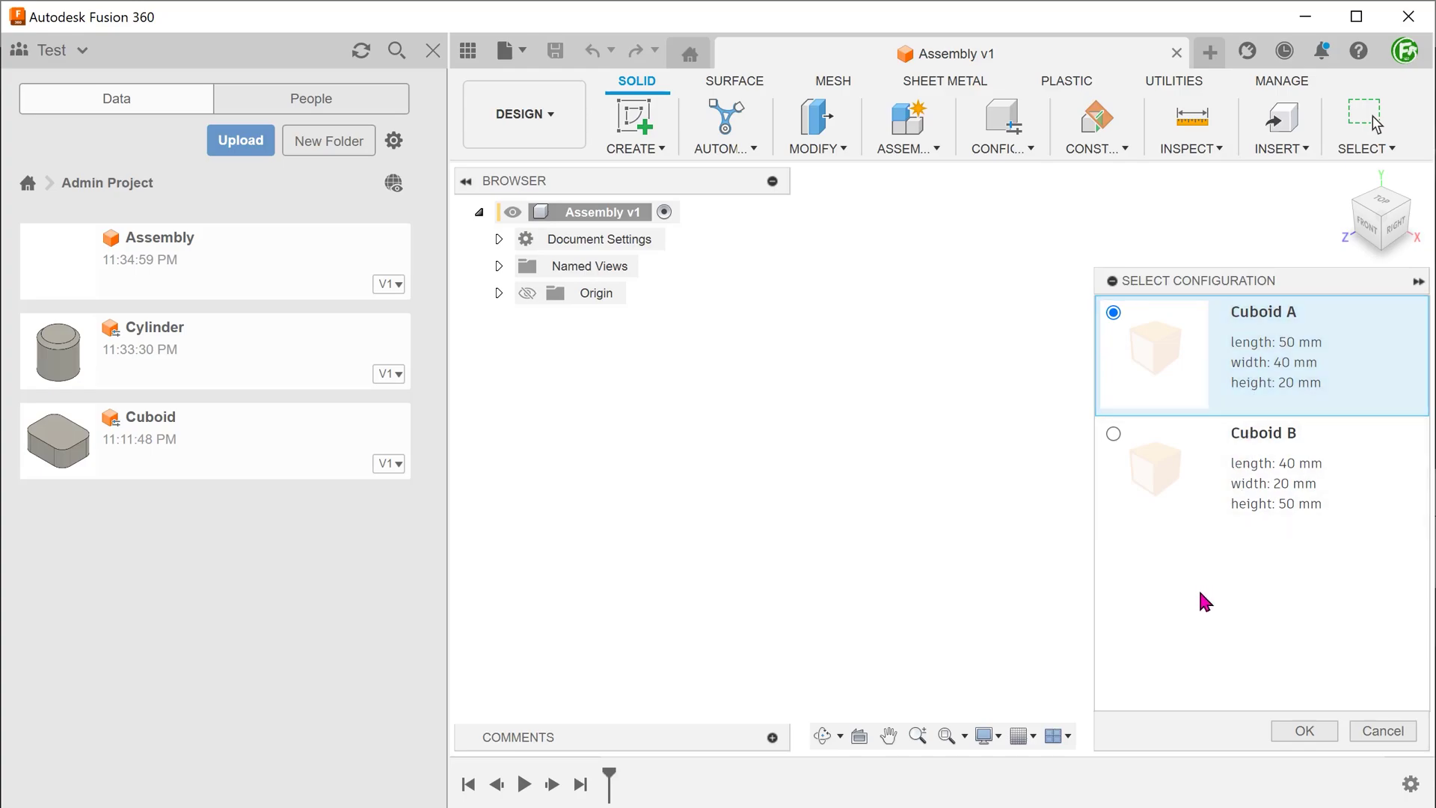
pyautogui.click(1279, 729)
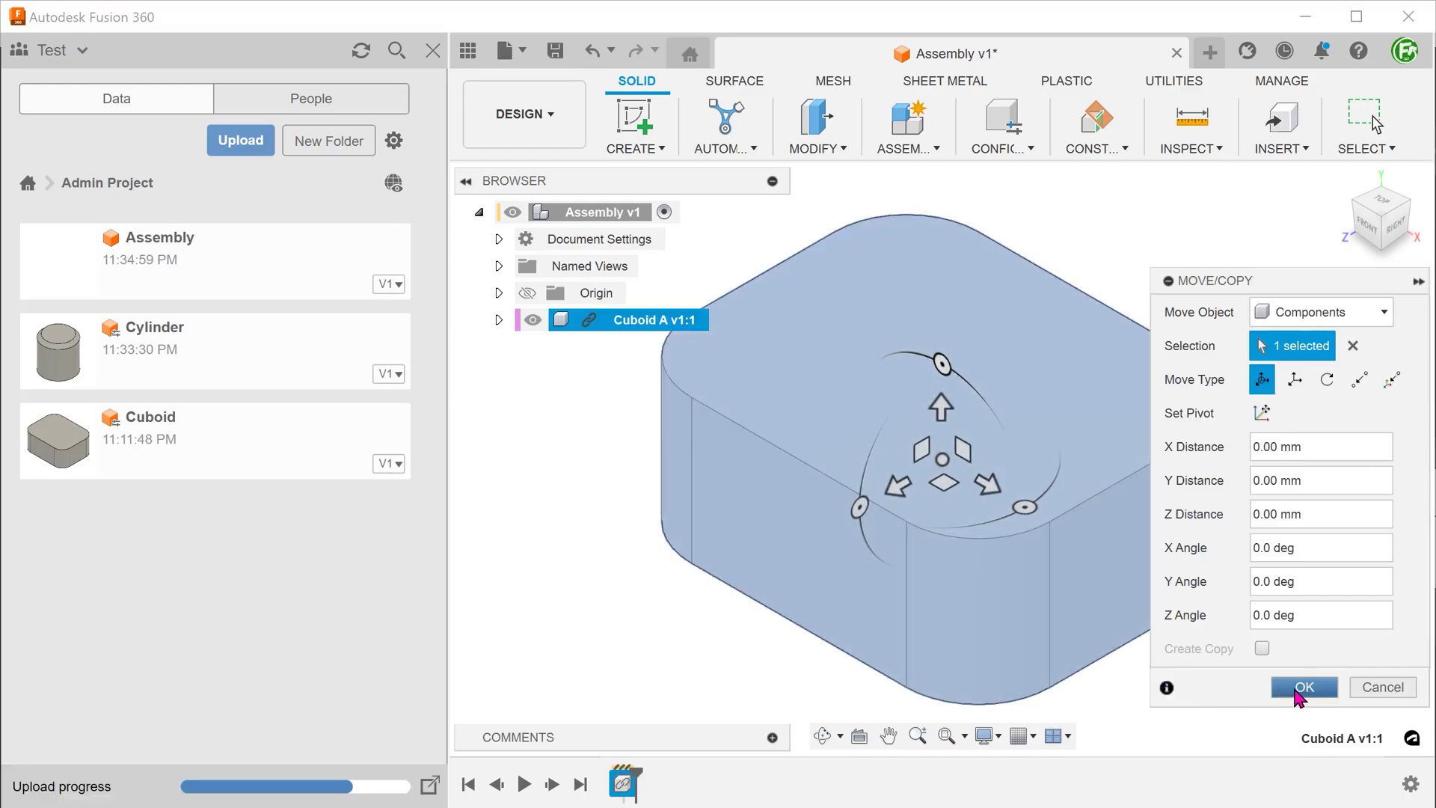
pyautogui.click(1301, 688)
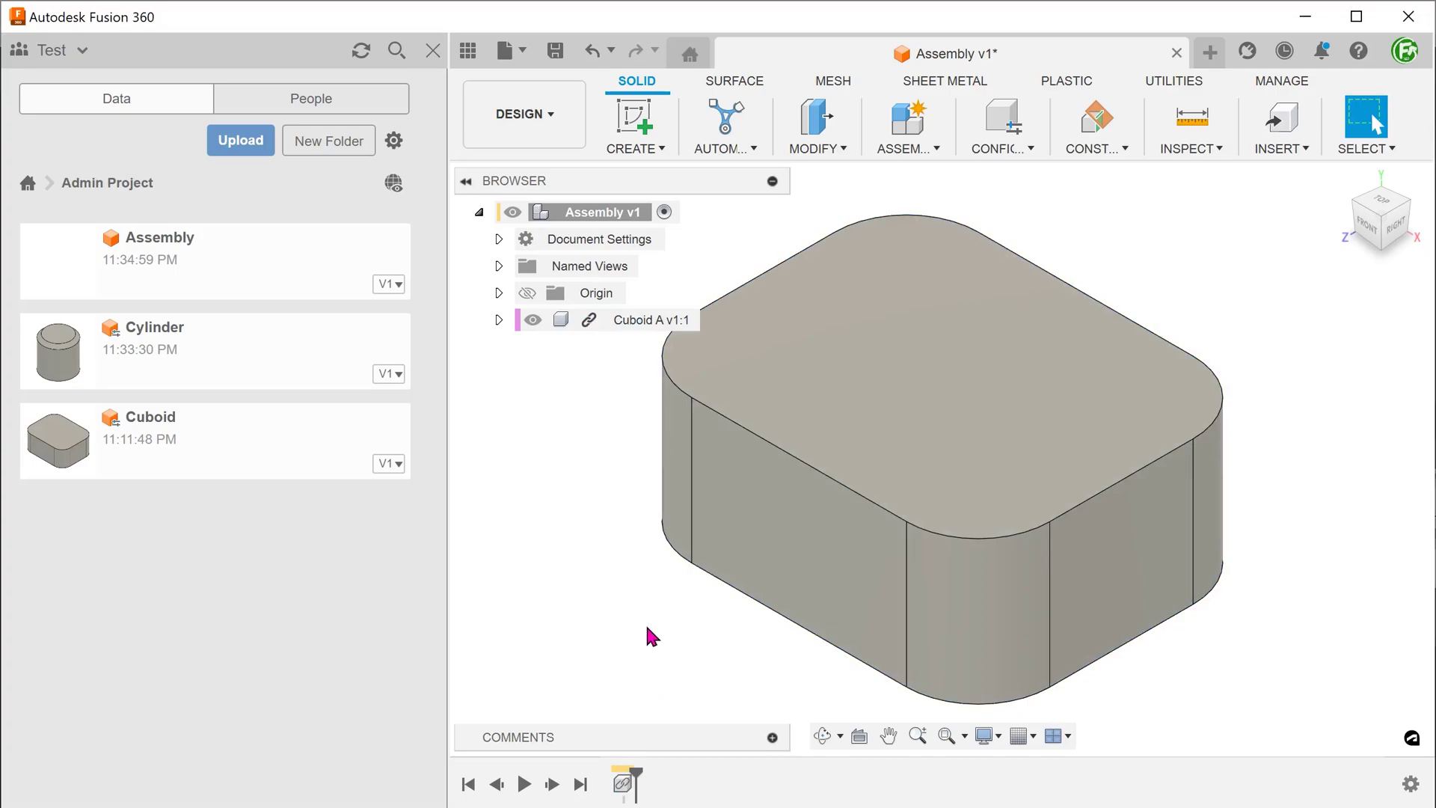
pyautogui.moveTo(247, 336); pyautogui.dragTo(544, 443)
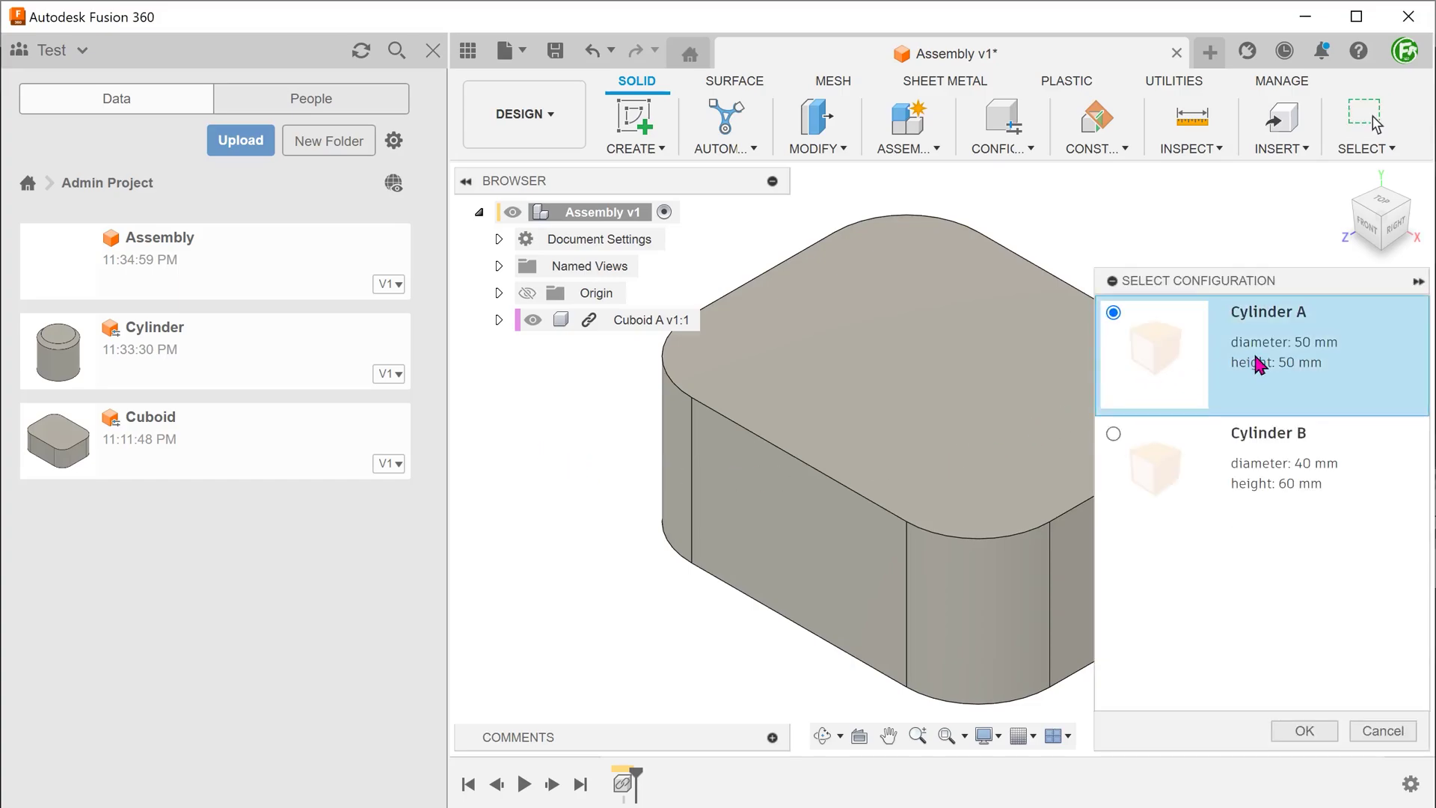
# - Insert Cylinder A, move it clear of the cuboid, and close the Data Panel
pyautogui.click(1304, 730)
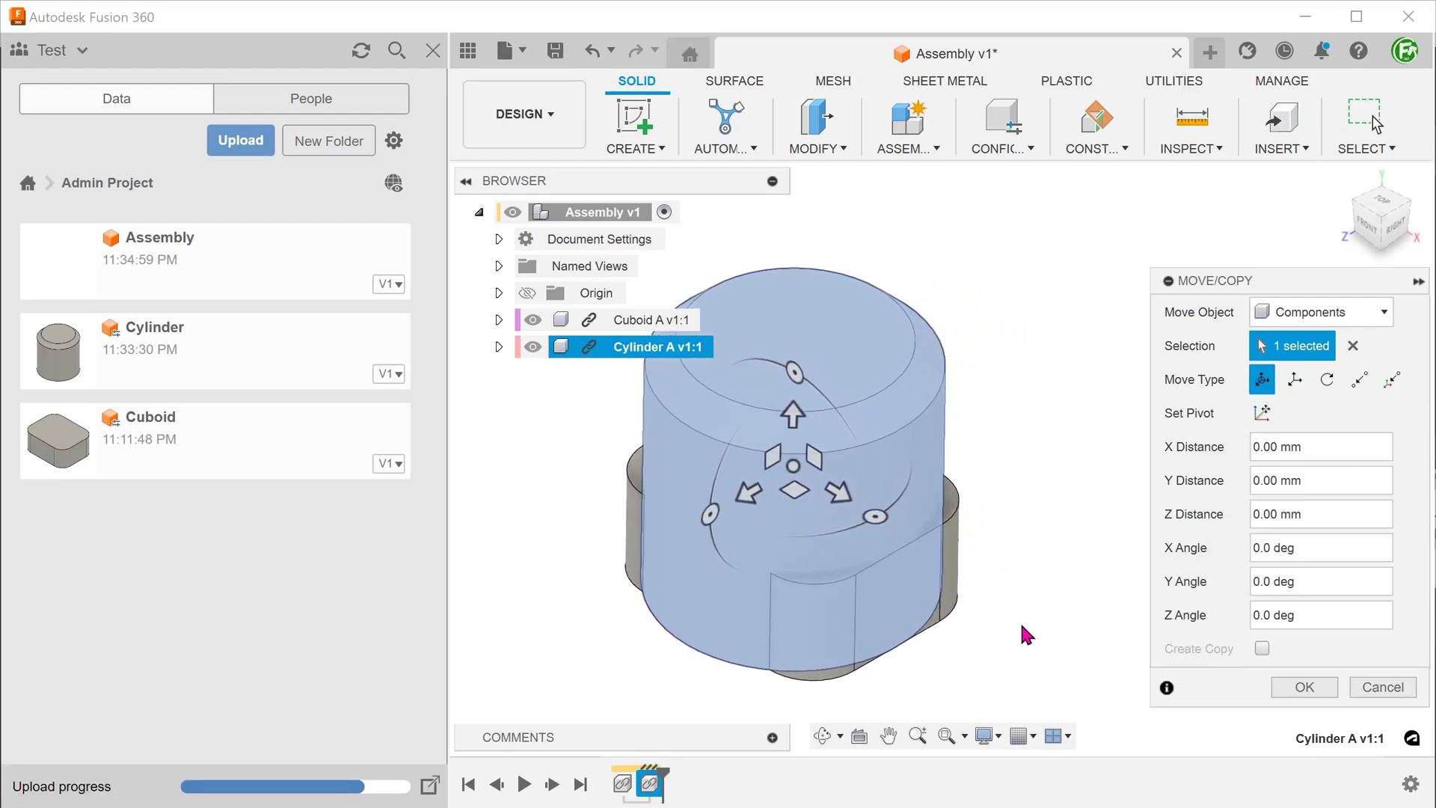
pyautogui.moveTo(743, 494)
pyautogui.mouseDown()
pyautogui.moveTo(989, 449)
pyautogui.moveTo(994, 619)
pyautogui.mouseUp()
pyautogui.scroll(-2, 997, 618)
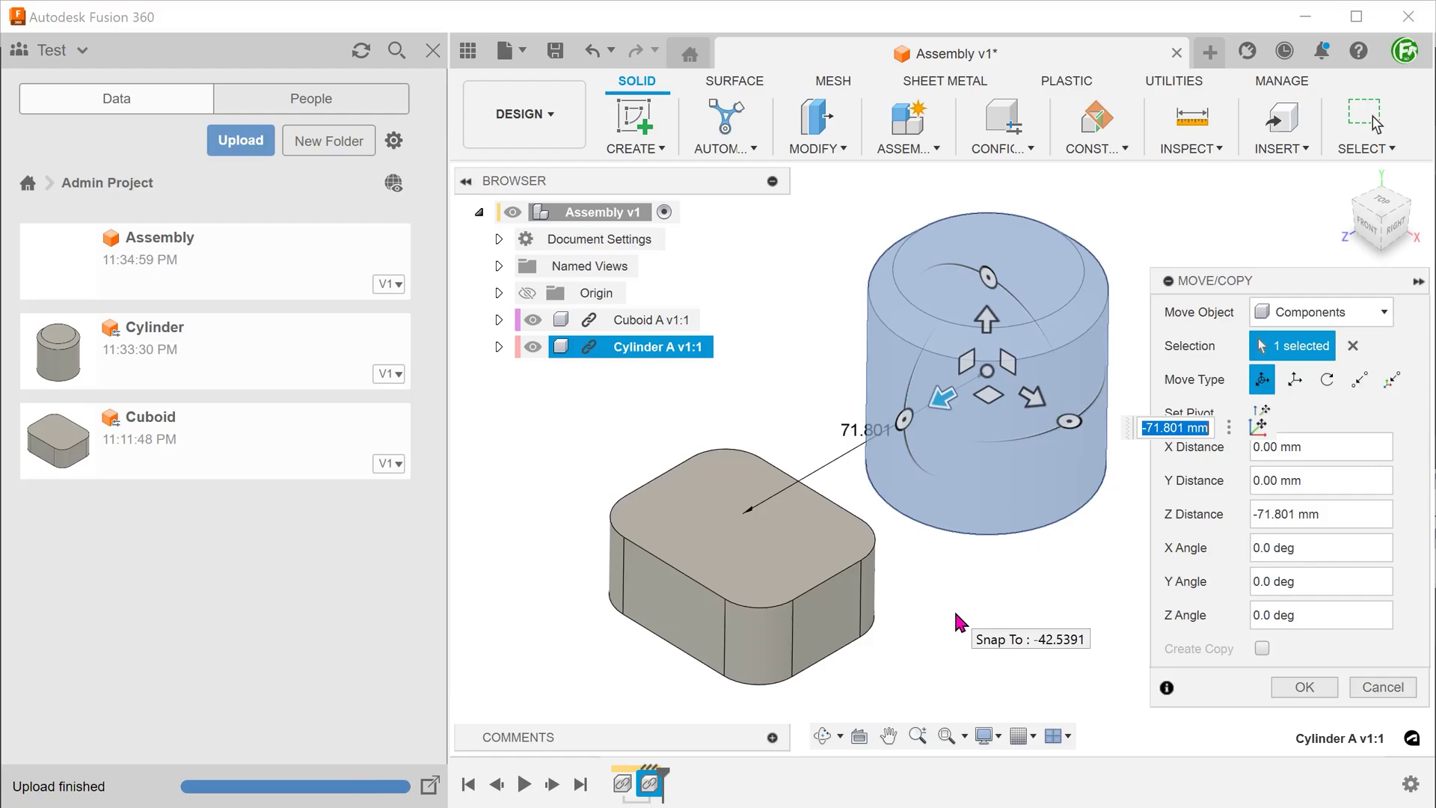
pyautogui.click(1302, 687)
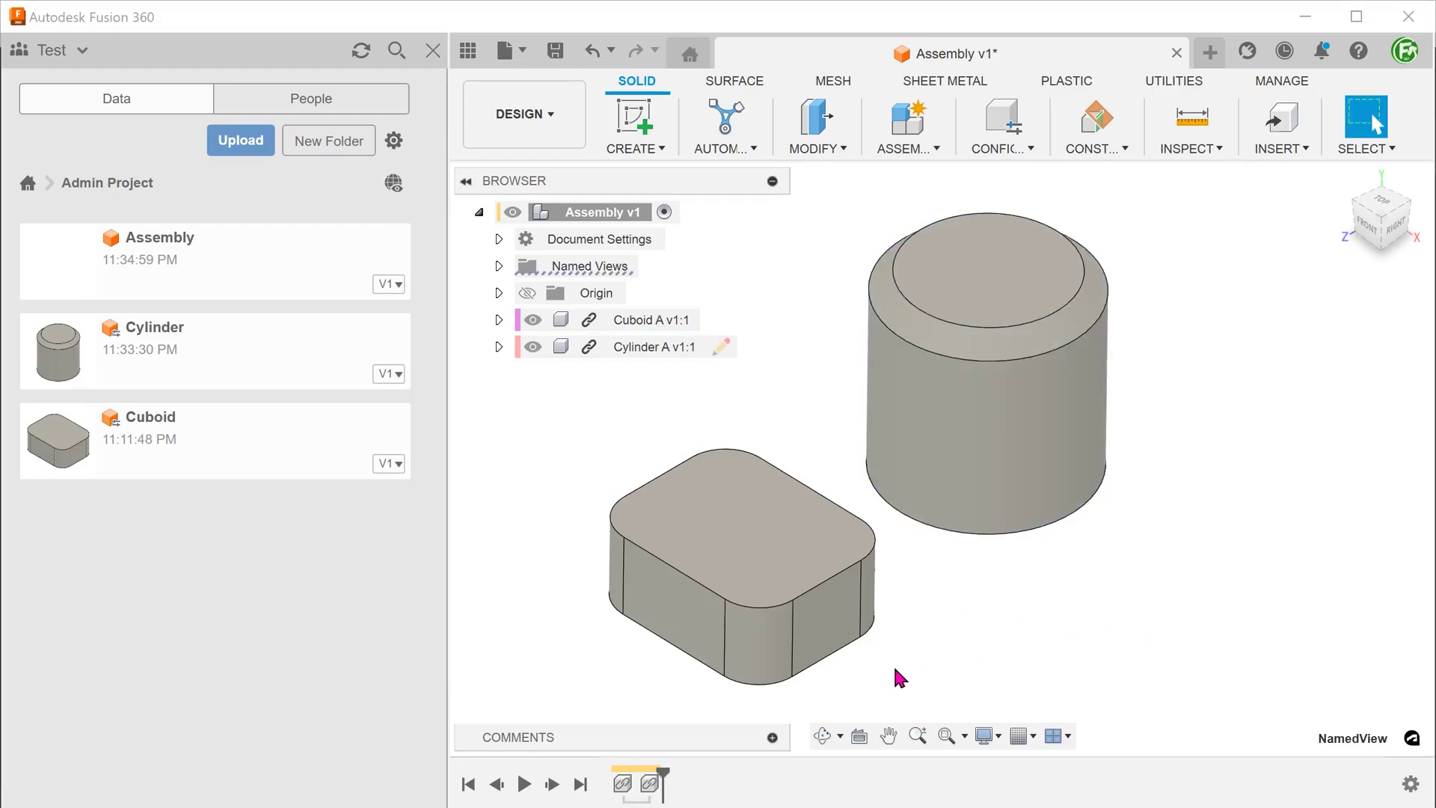
pyautogui.click(434, 51)
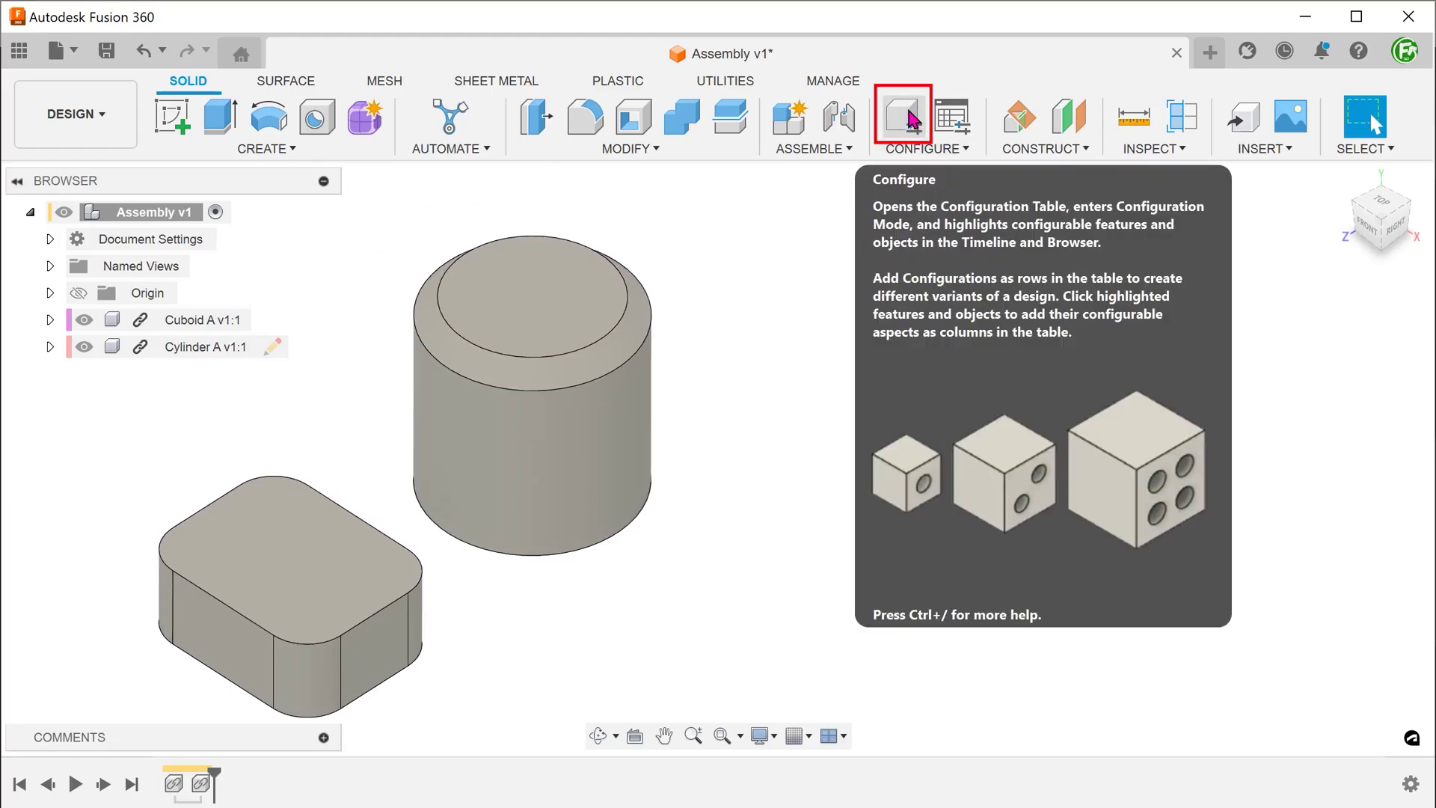
# - Enter configuration mode and add a configurable Cuboid insert column to the table
pyautogui.click(911, 118)
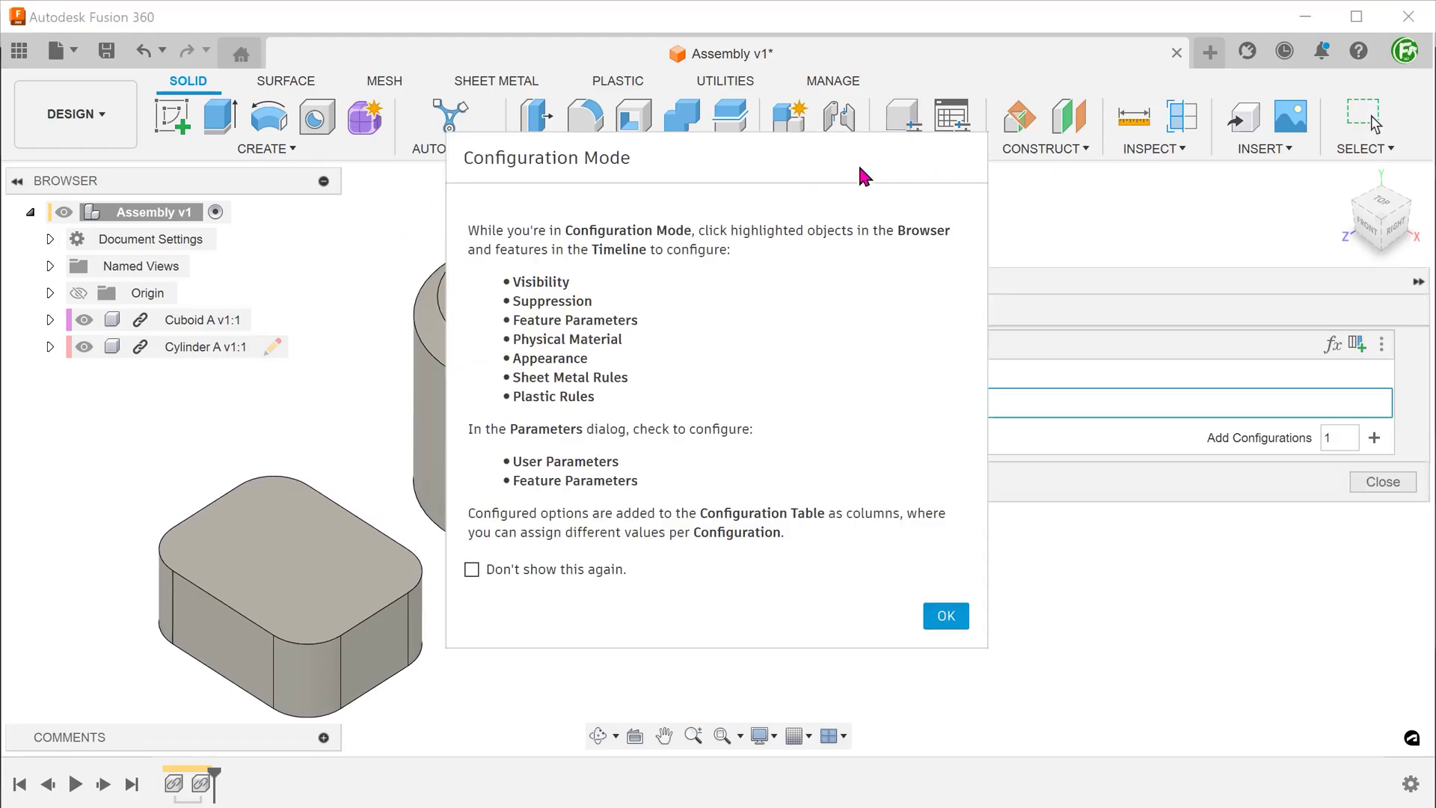
pyautogui.click(948, 616)
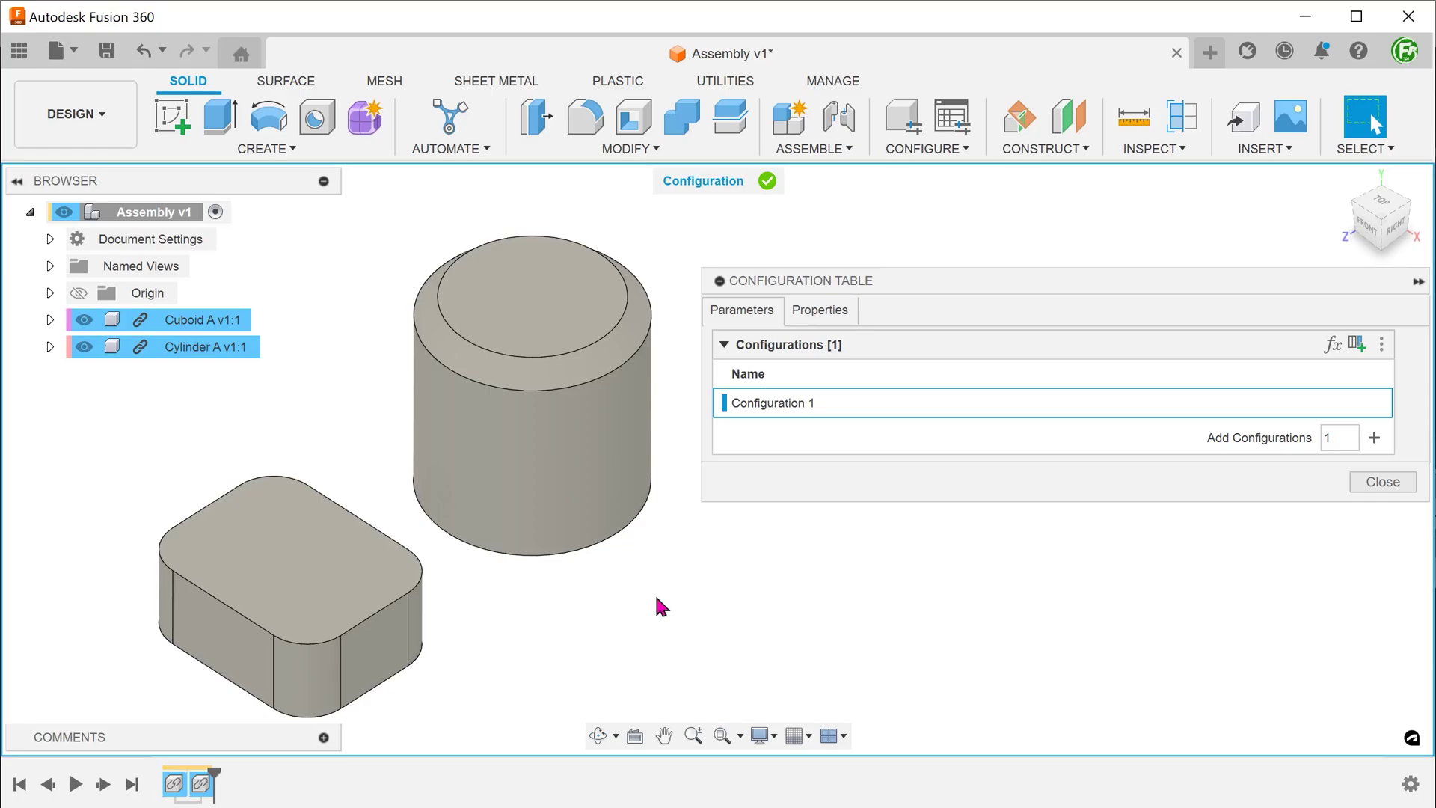
pyautogui.moveTo(202, 320)
pyautogui.click(239, 328)
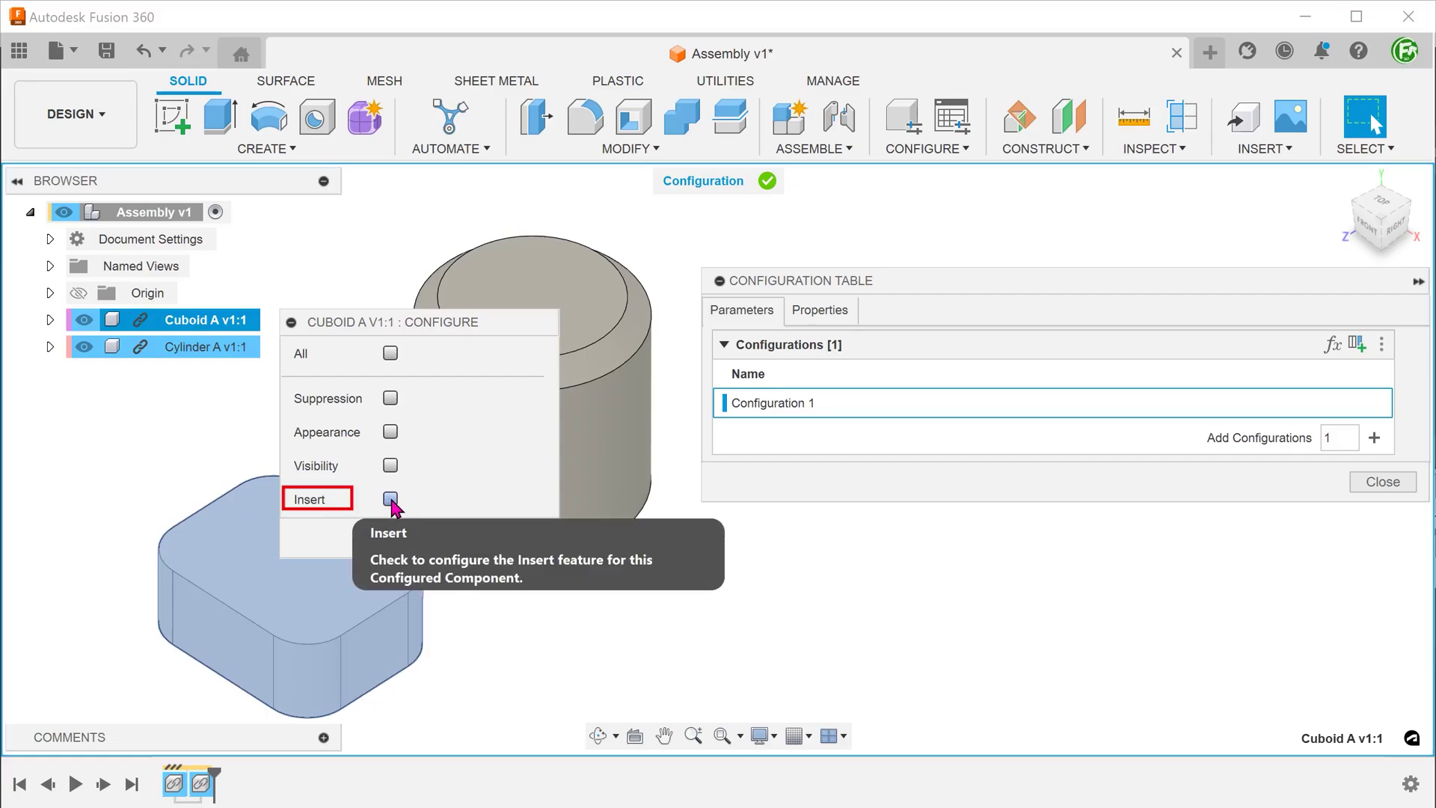
pyautogui.click(391, 500)
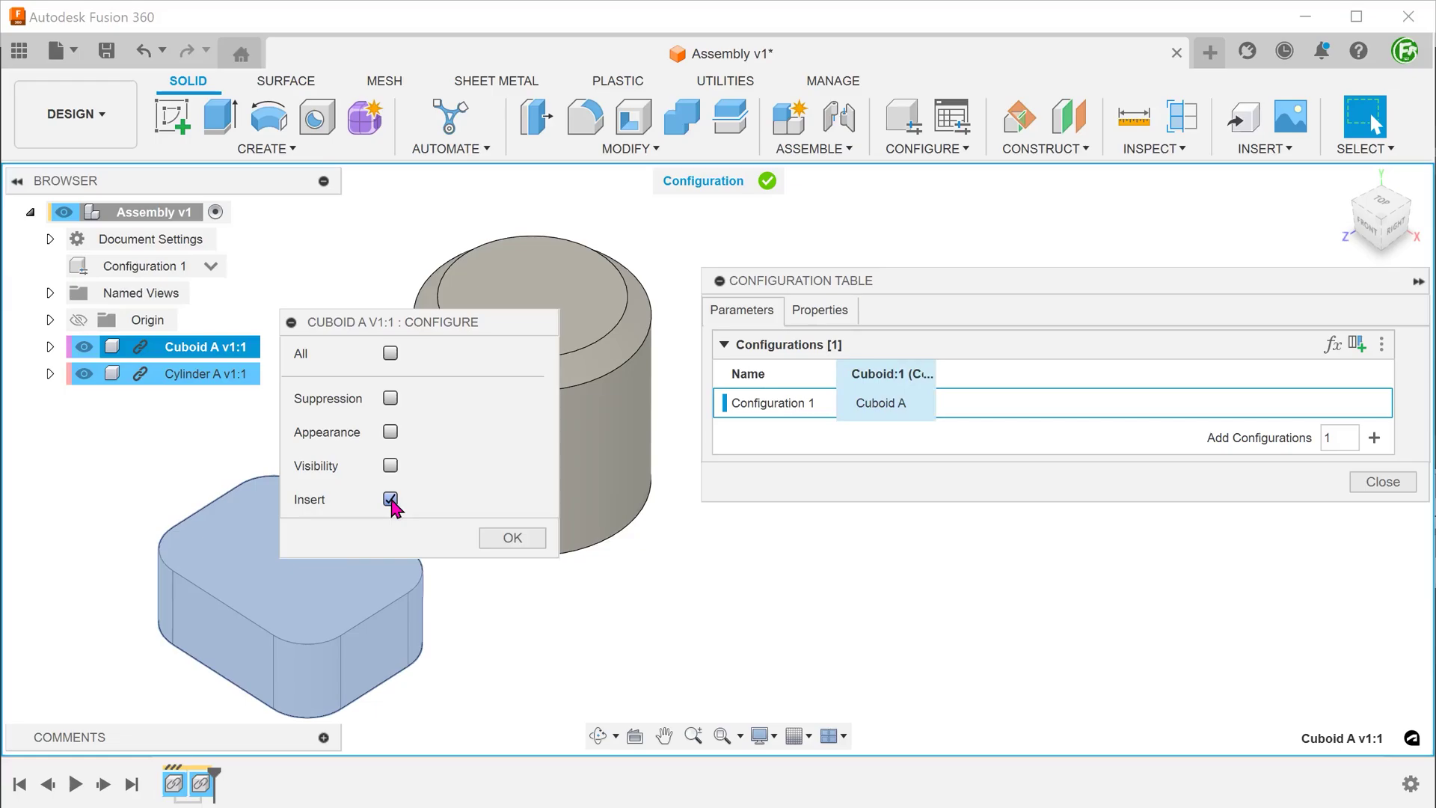
pyautogui.click(507, 540)
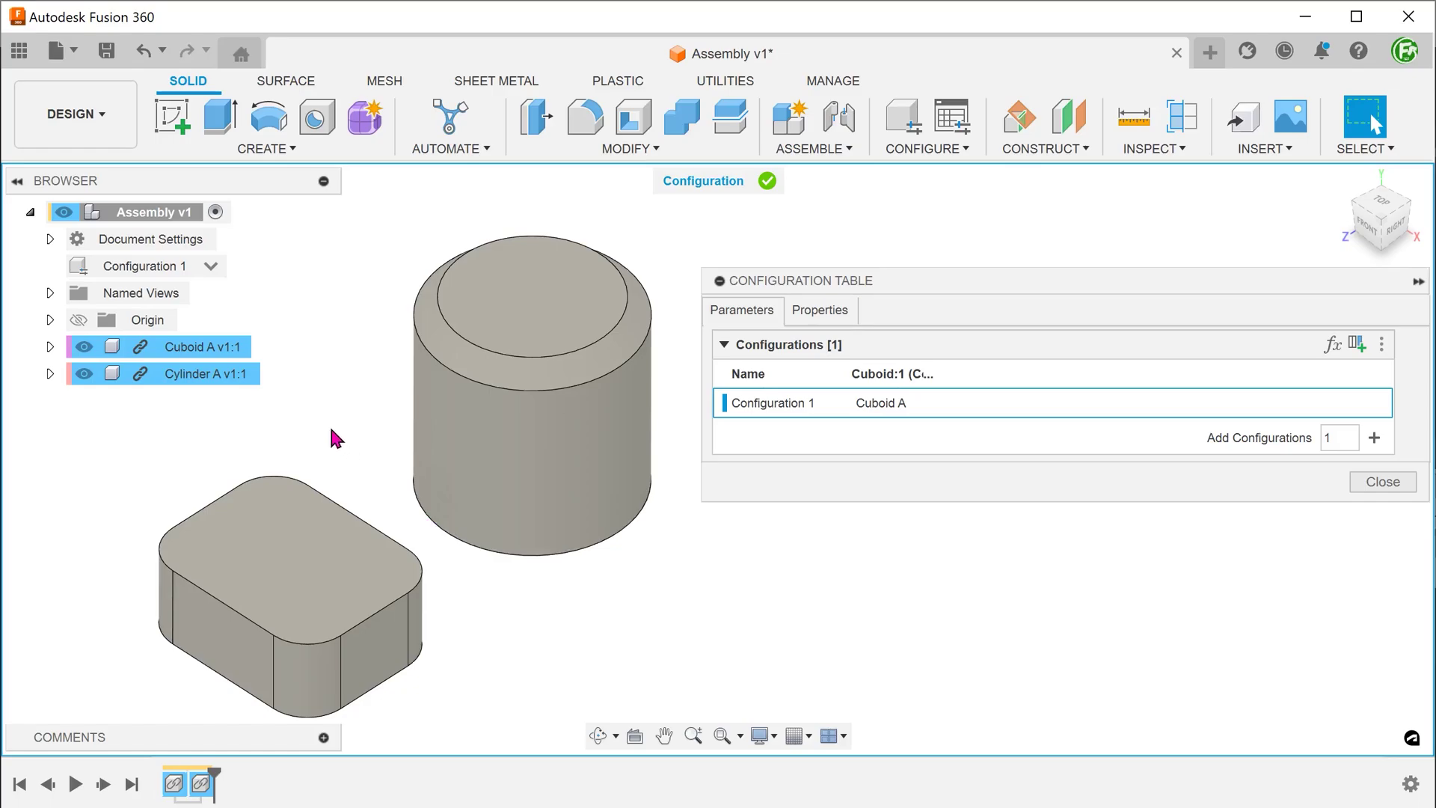
# - Add a configurable Cylinder insert column, set to Cylinder A for Configuration 1
pyautogui.click(237, 377)
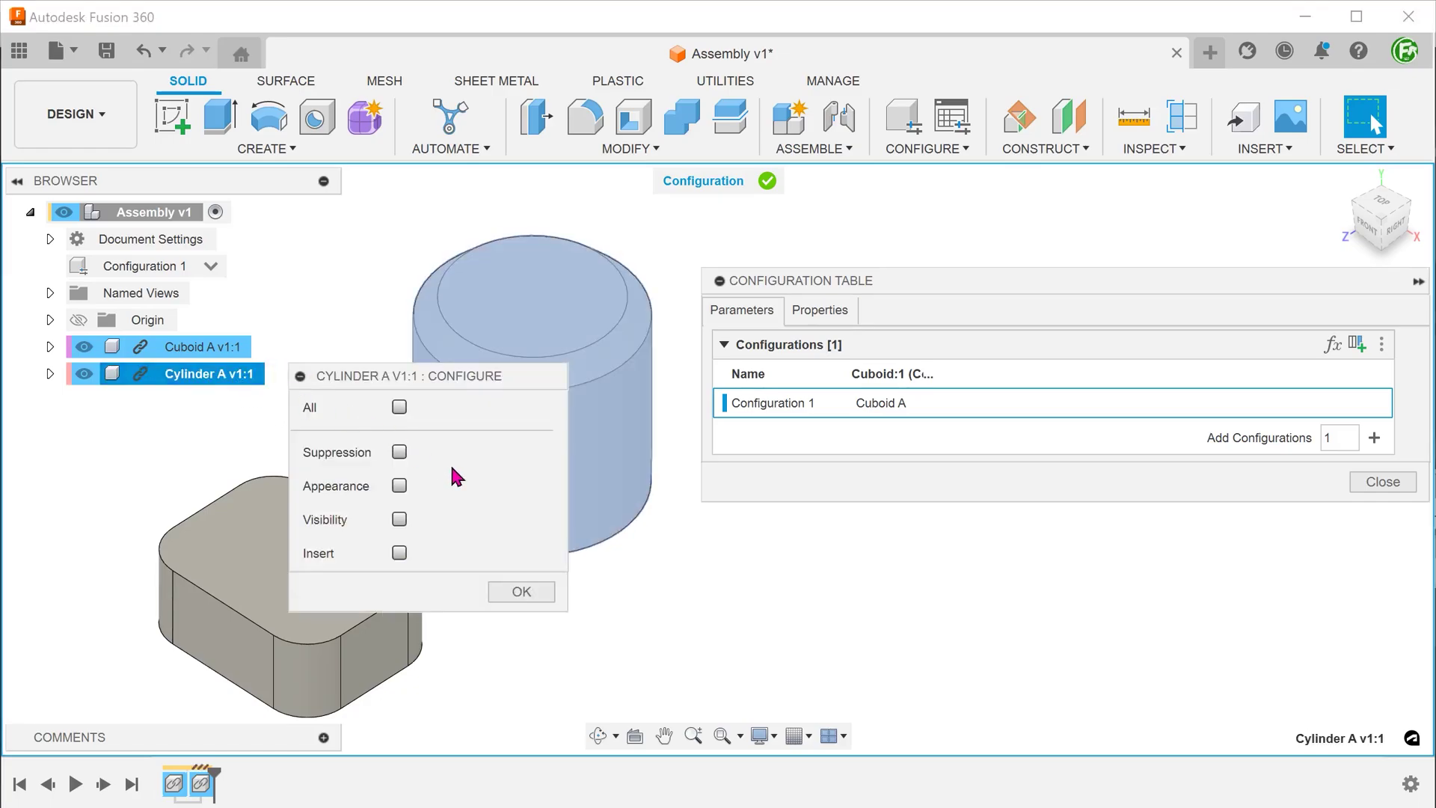
pyautogui.click(400, 553)
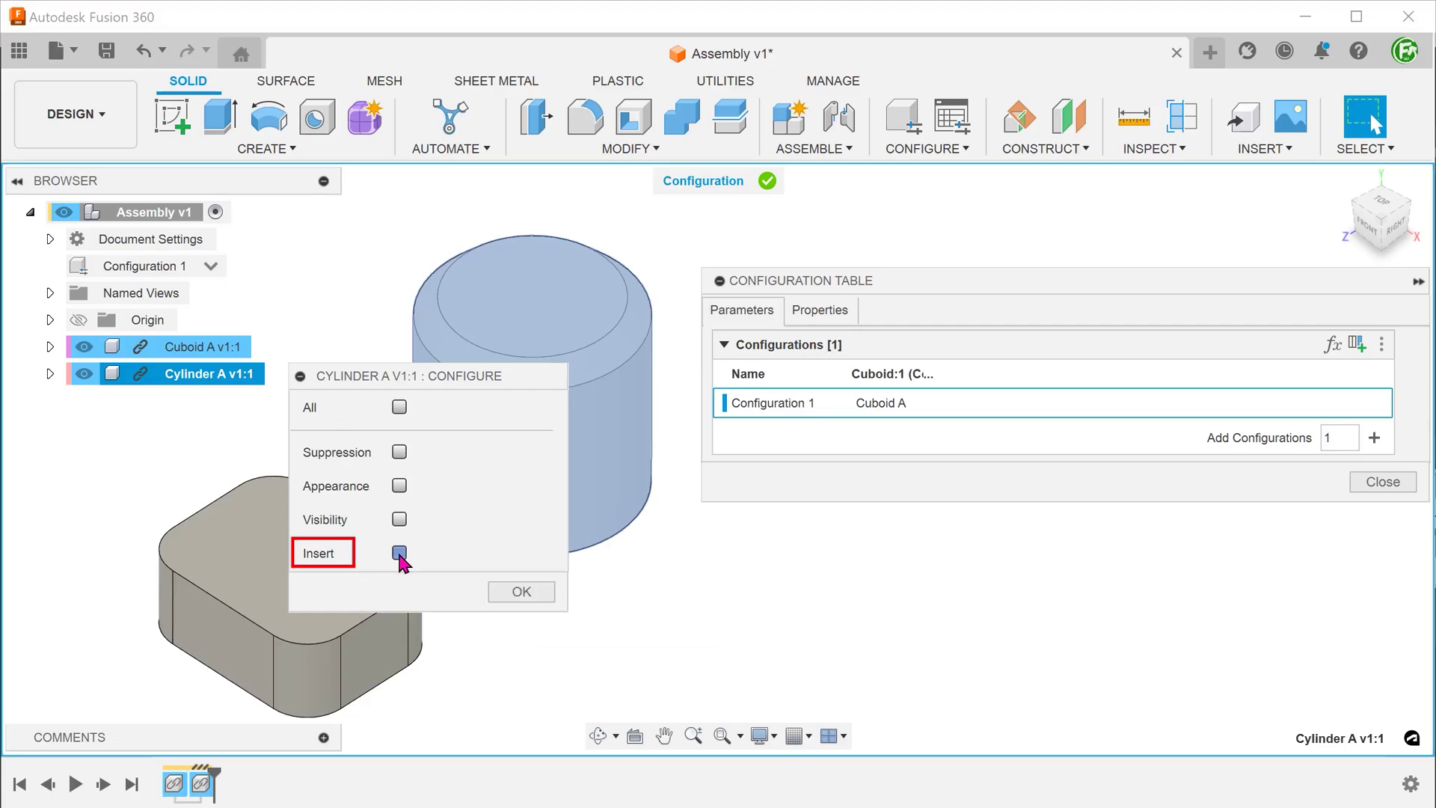
pyautogui.click(523, 592)
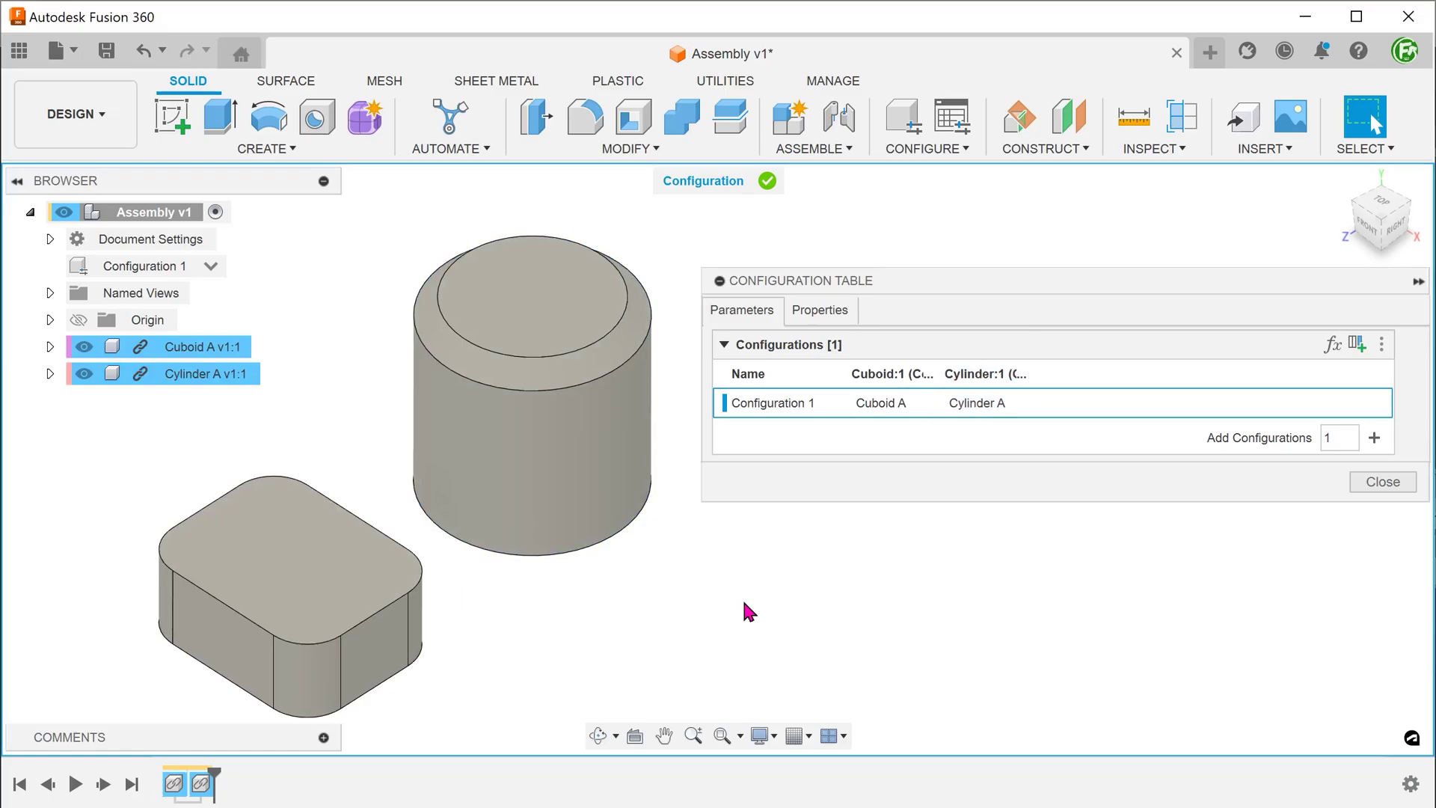
# - Rename Configuration 1 to Assy A
pyautogui.rightClick(766, 405)
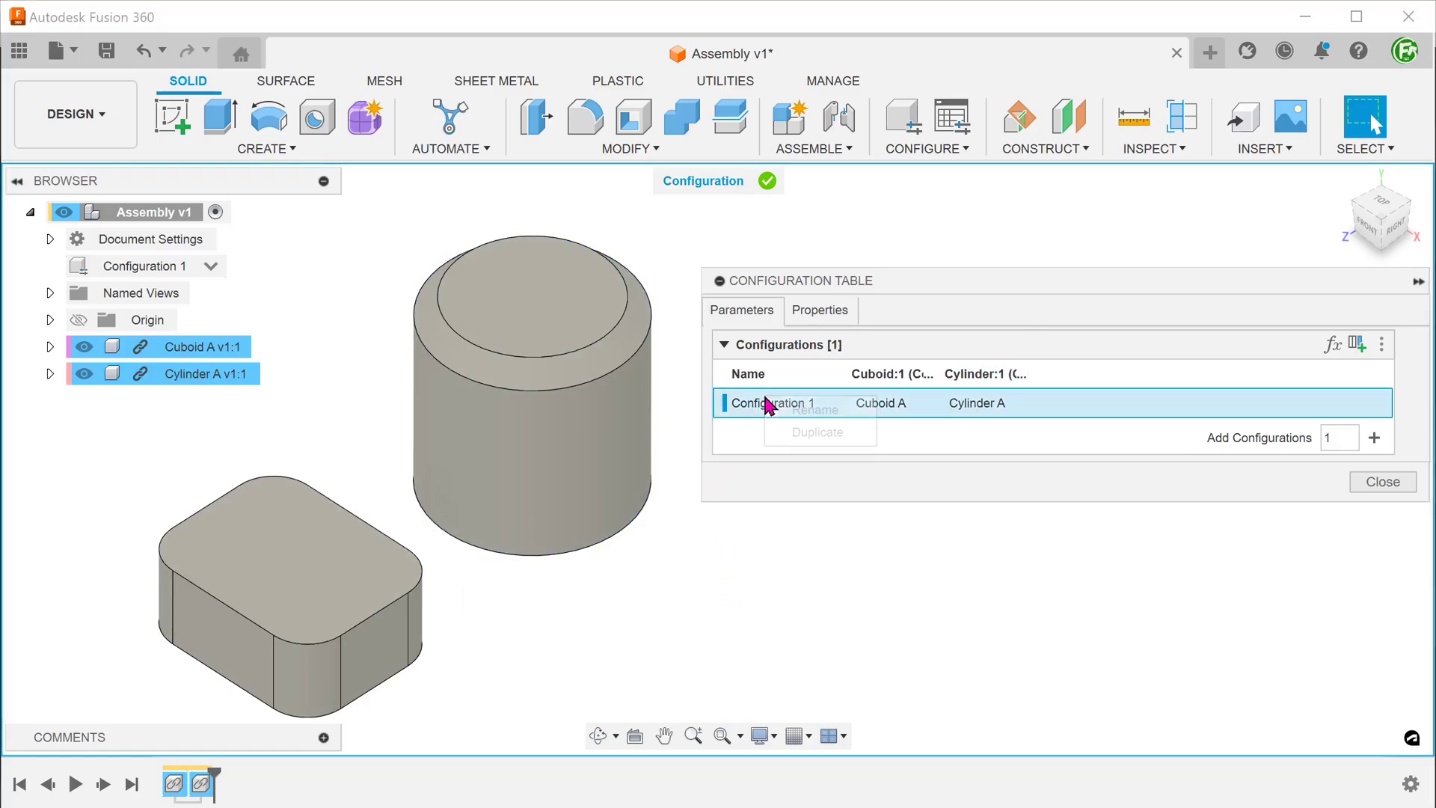
pyautogui.click(815, 409)
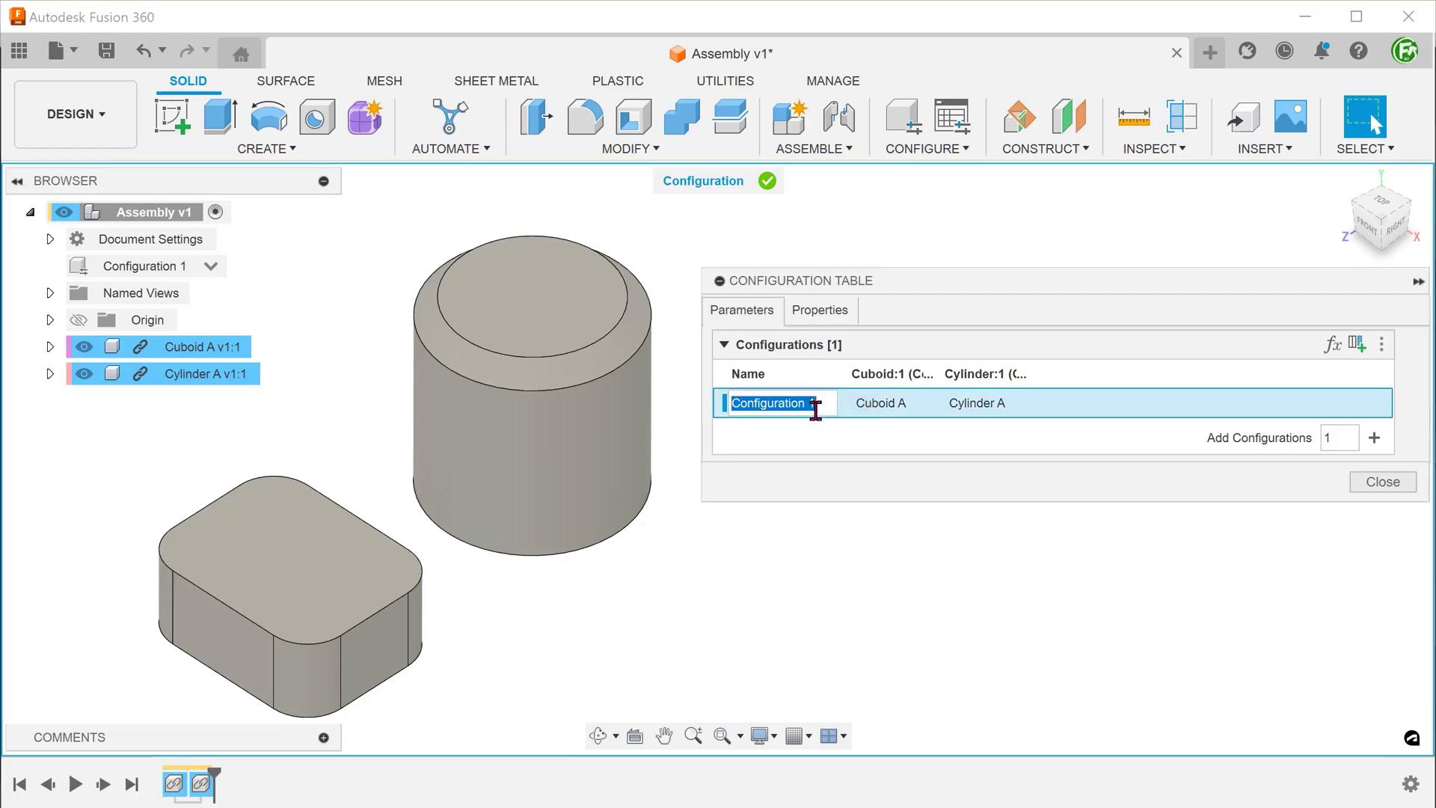
pyautogui.write('Assy A')
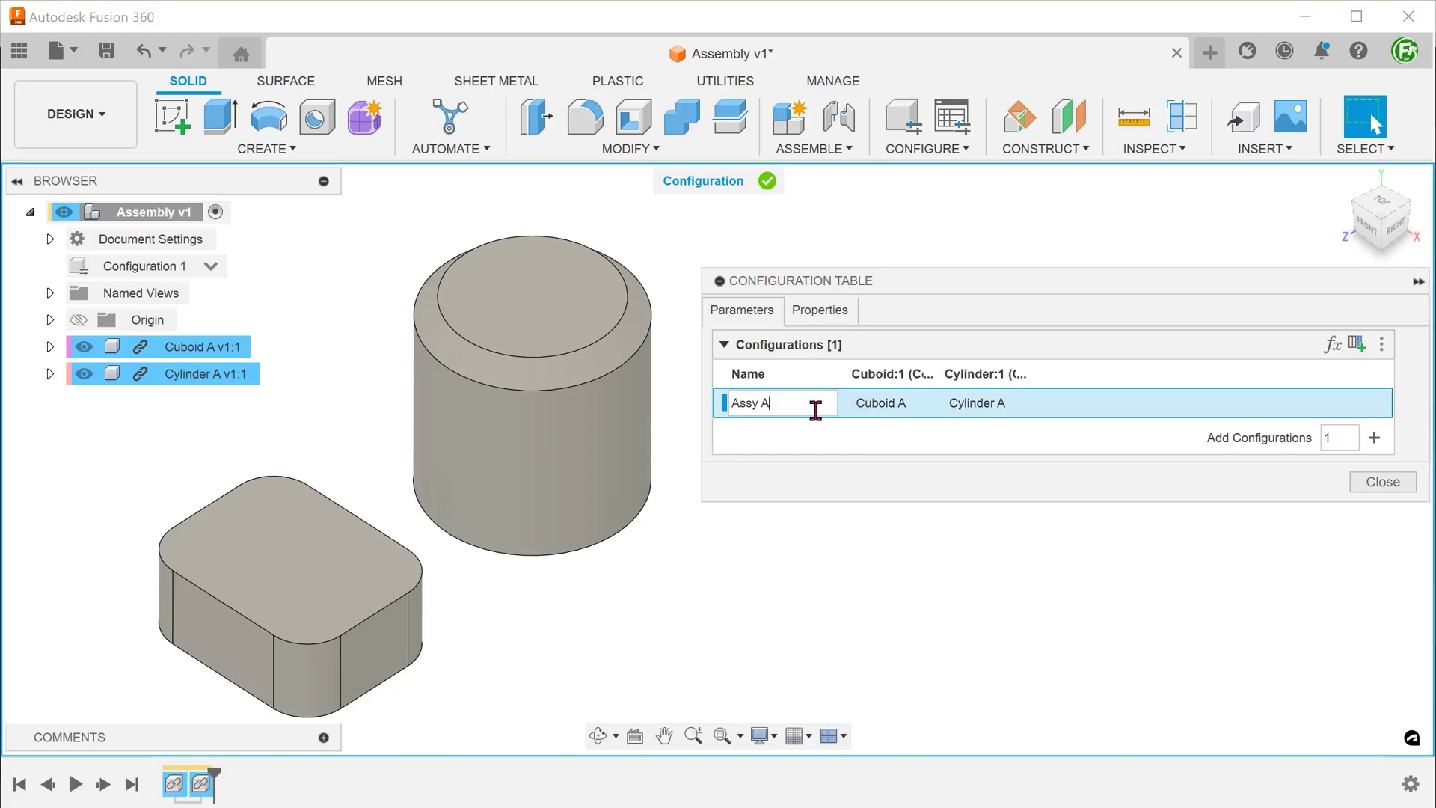
pyautogui.press('Return')
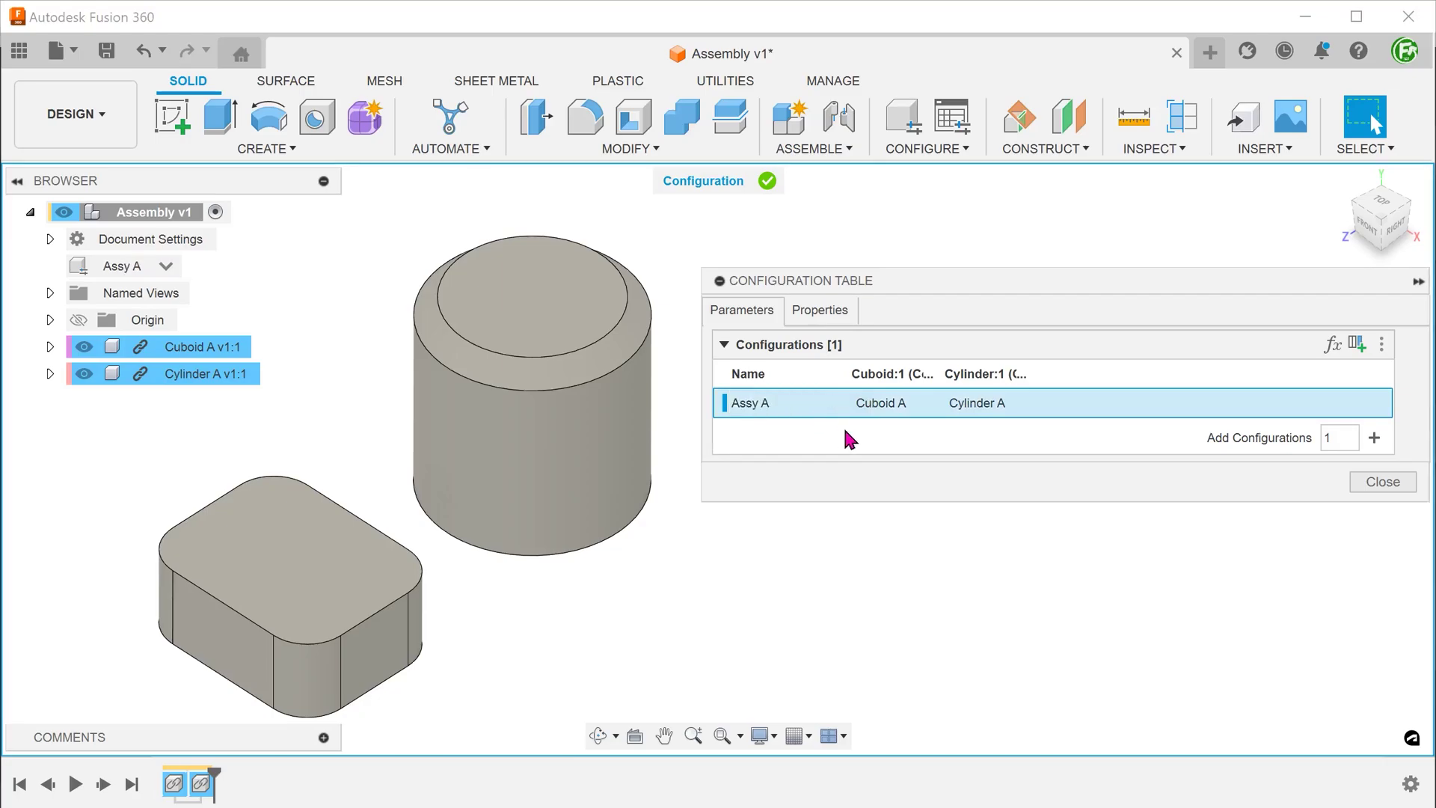
# - Duplicate Assy A and rename the copy to Assy B
pyautogui.rightClick(818, 408)
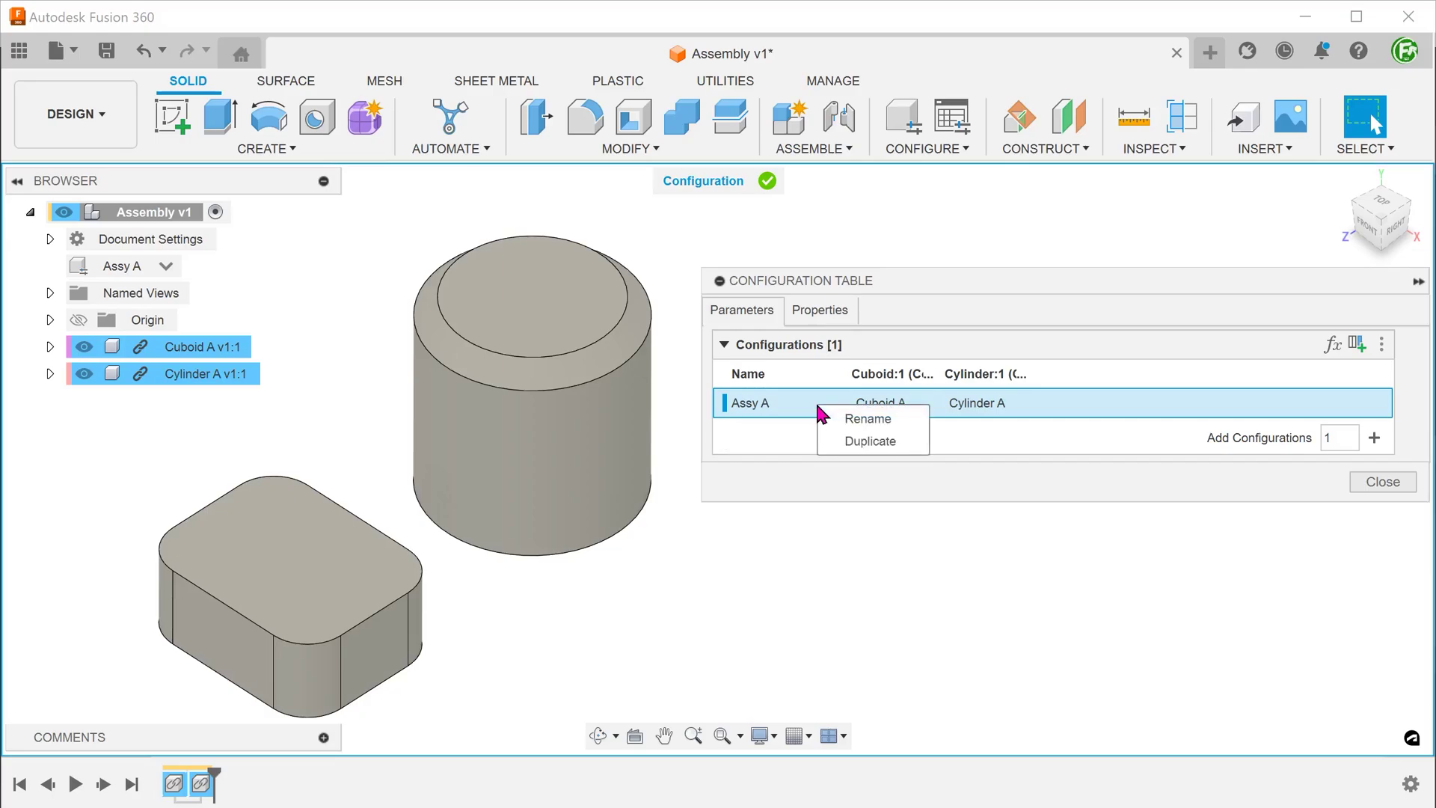
pyautogui.click(888, 449)
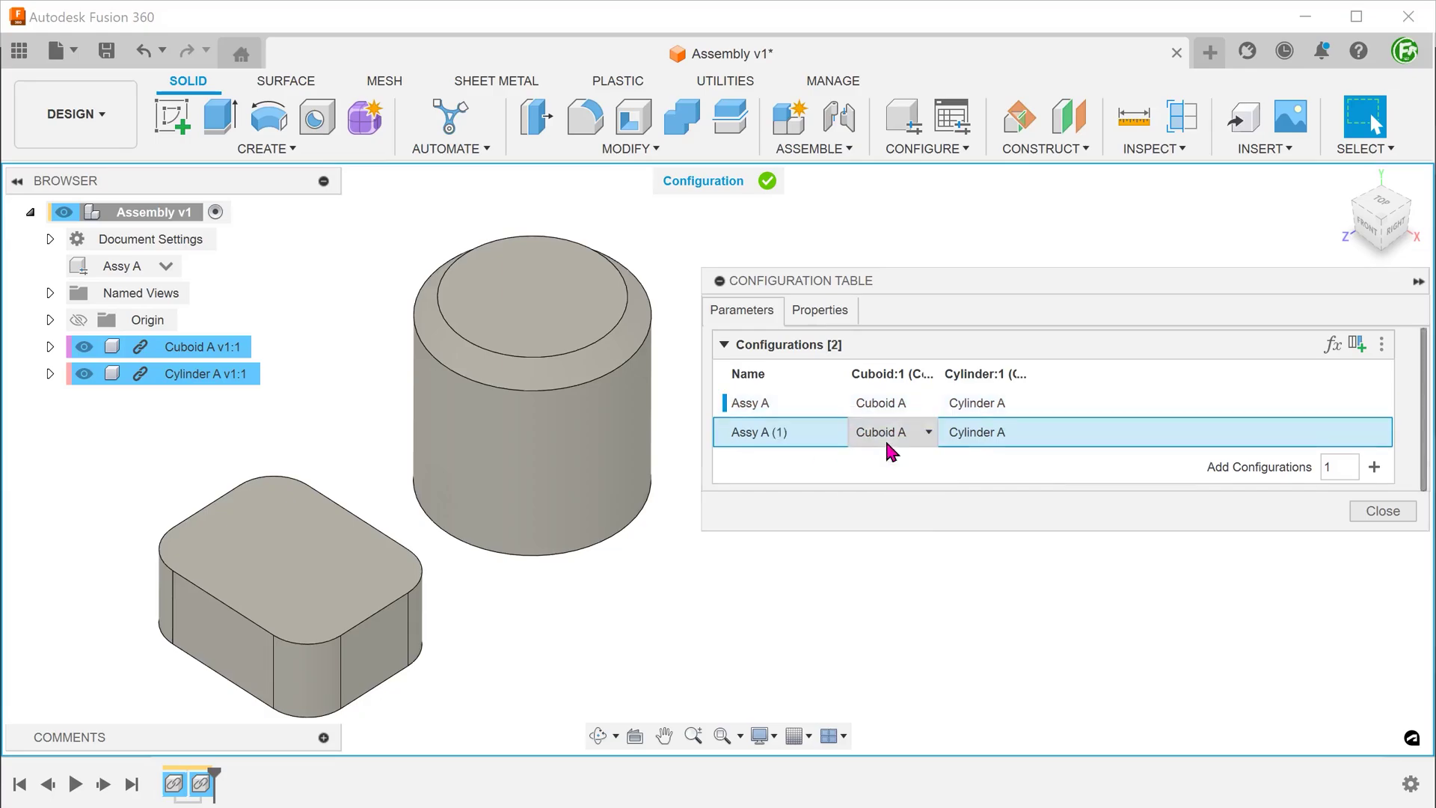
pyautogui.rightClick(792, 438)
pyautogui.click(842, 473)
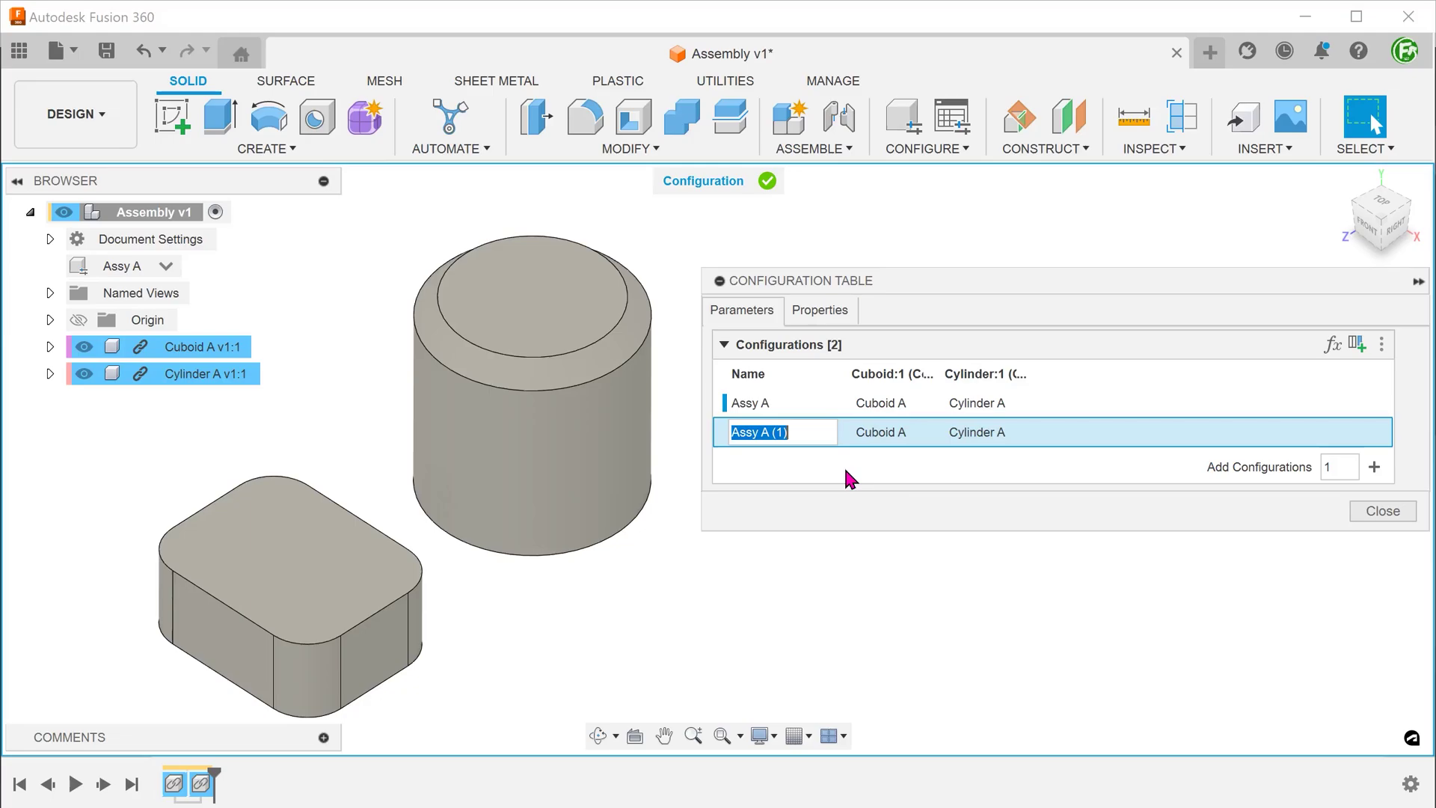
pyautogui.press('BackSpace')
pyautogui.press('BackSpace')
pyautogui.press('BackSpace')
pyautogui.press('BackSpace')
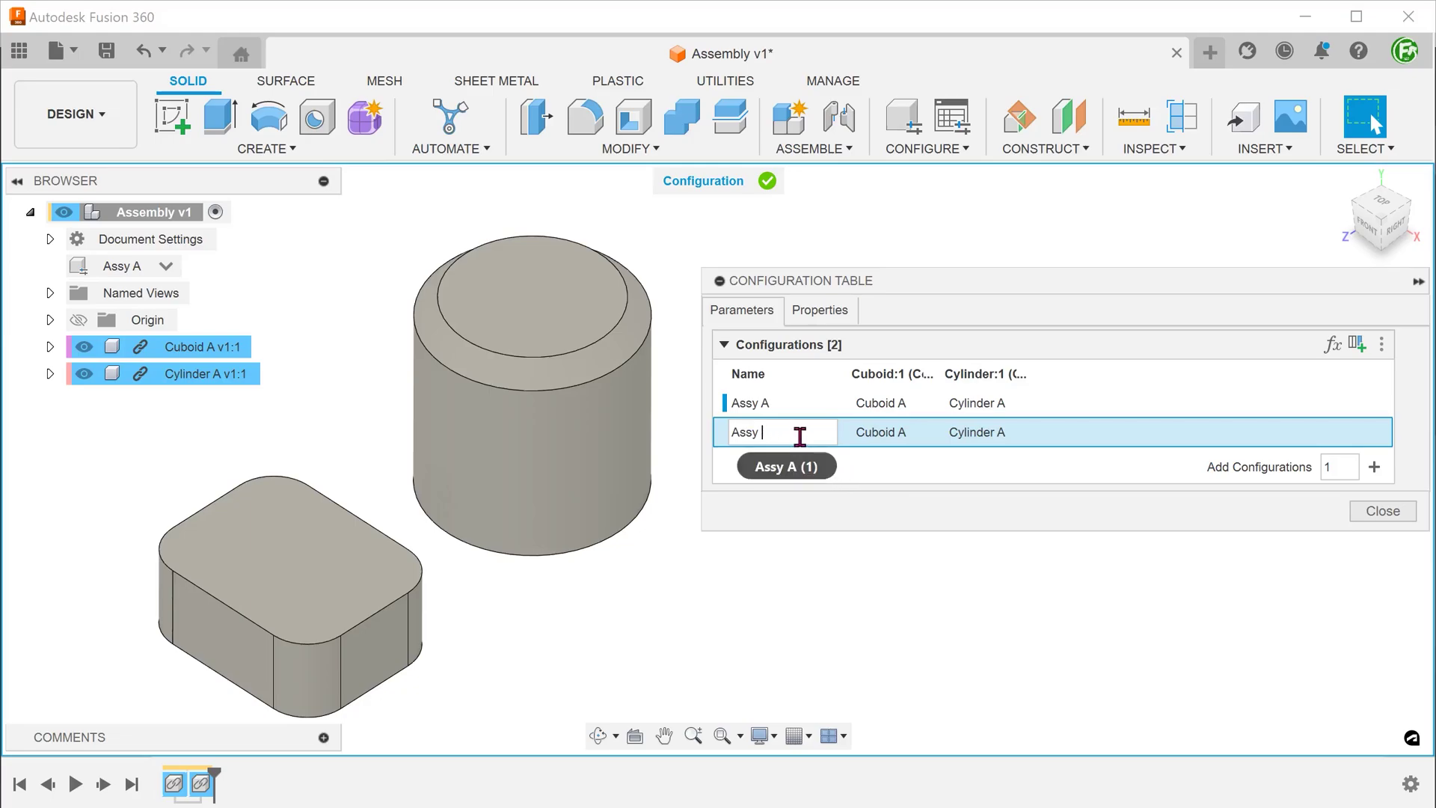
pyautogui.write('B')
pyautogui.press('Return')
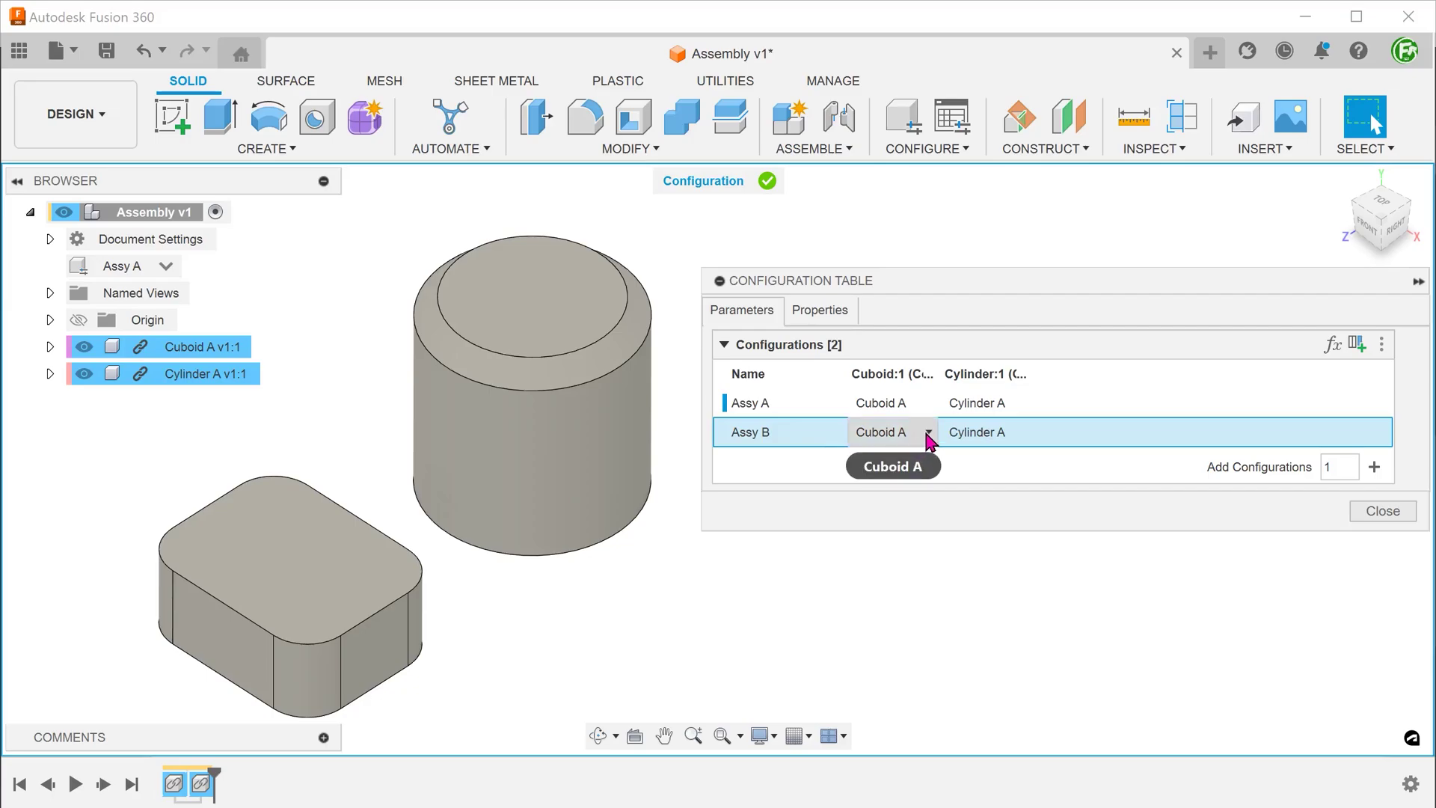
# - Switch Assy B to Cuboid B and Cylinder B, activate Assy B, and close the table
pyautogui.click(931, 436)
pyautogui.click(930, 434)
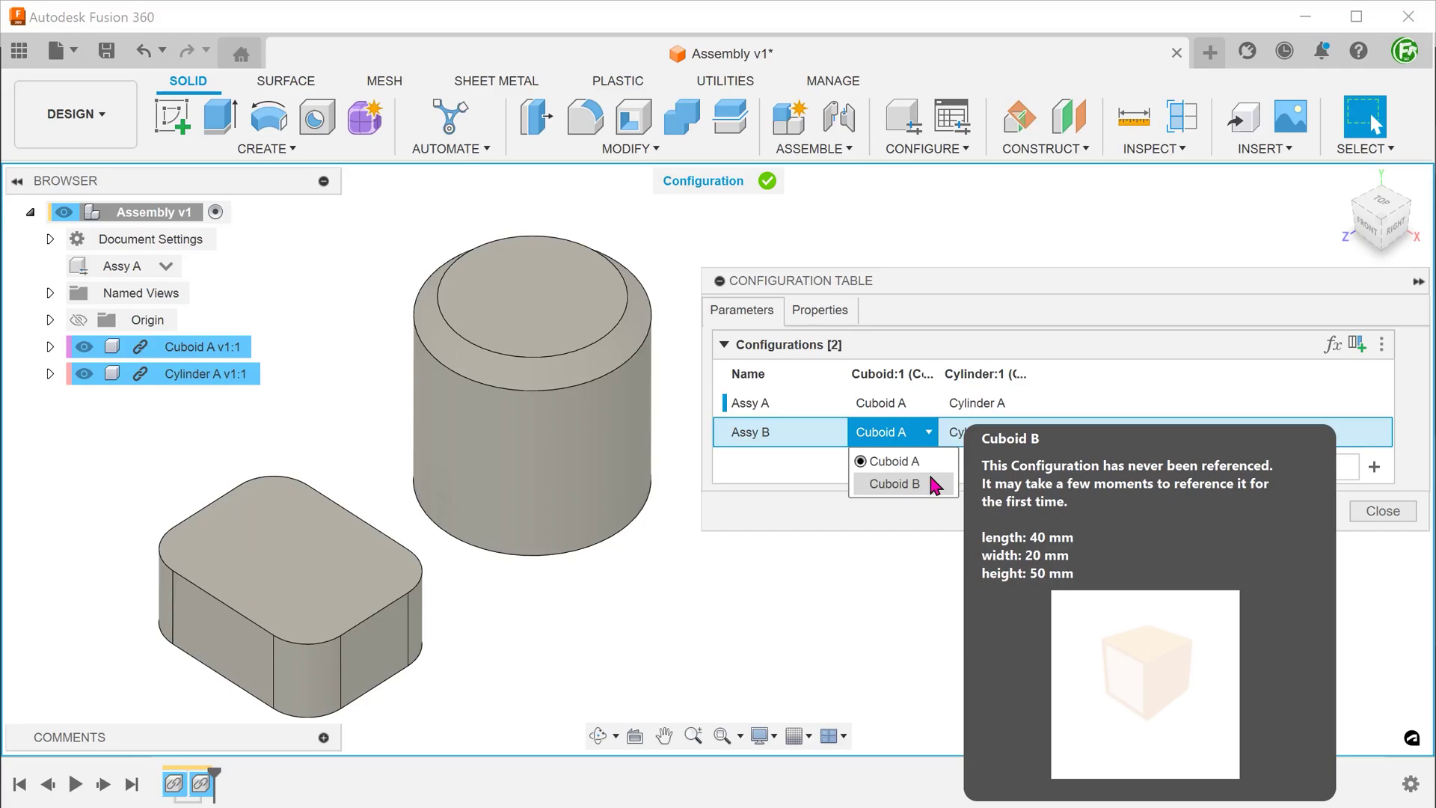
pyautogui.click(894, 484)
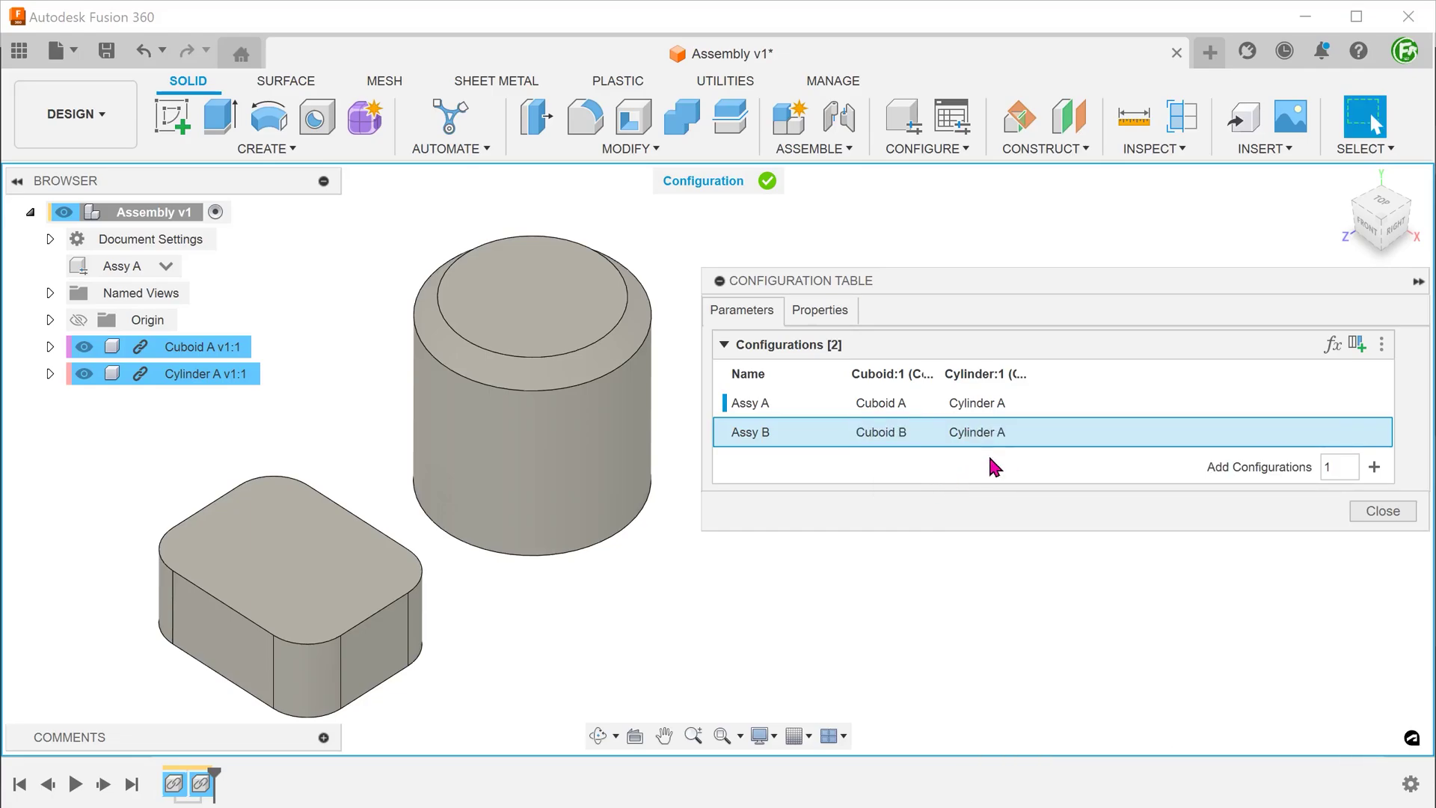
pyautogui.moveTo(988, 432)
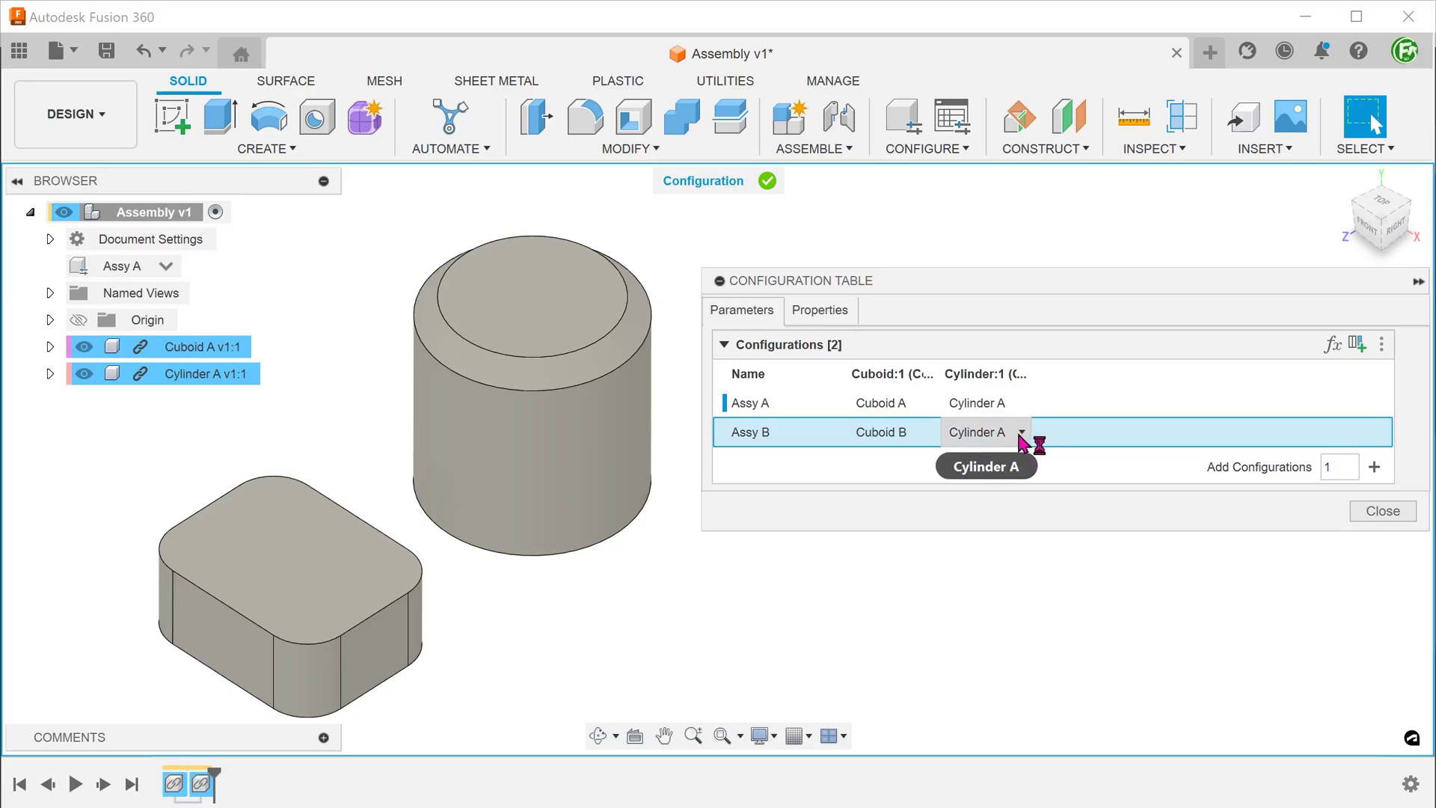
pyautogui.click(1020, 436)
pyautogui.moveTo(990, 484)
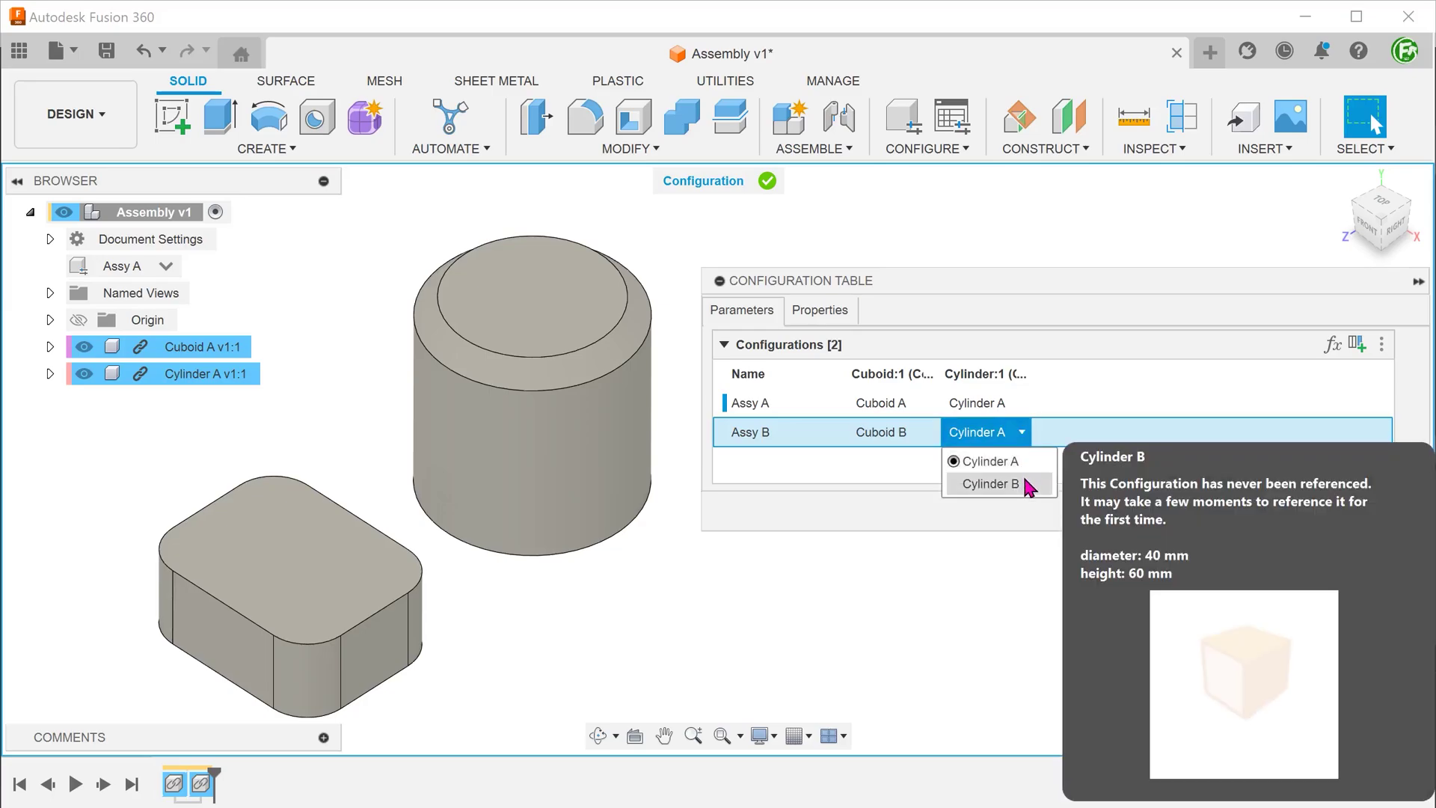
pyautogui.click(1028, 487)
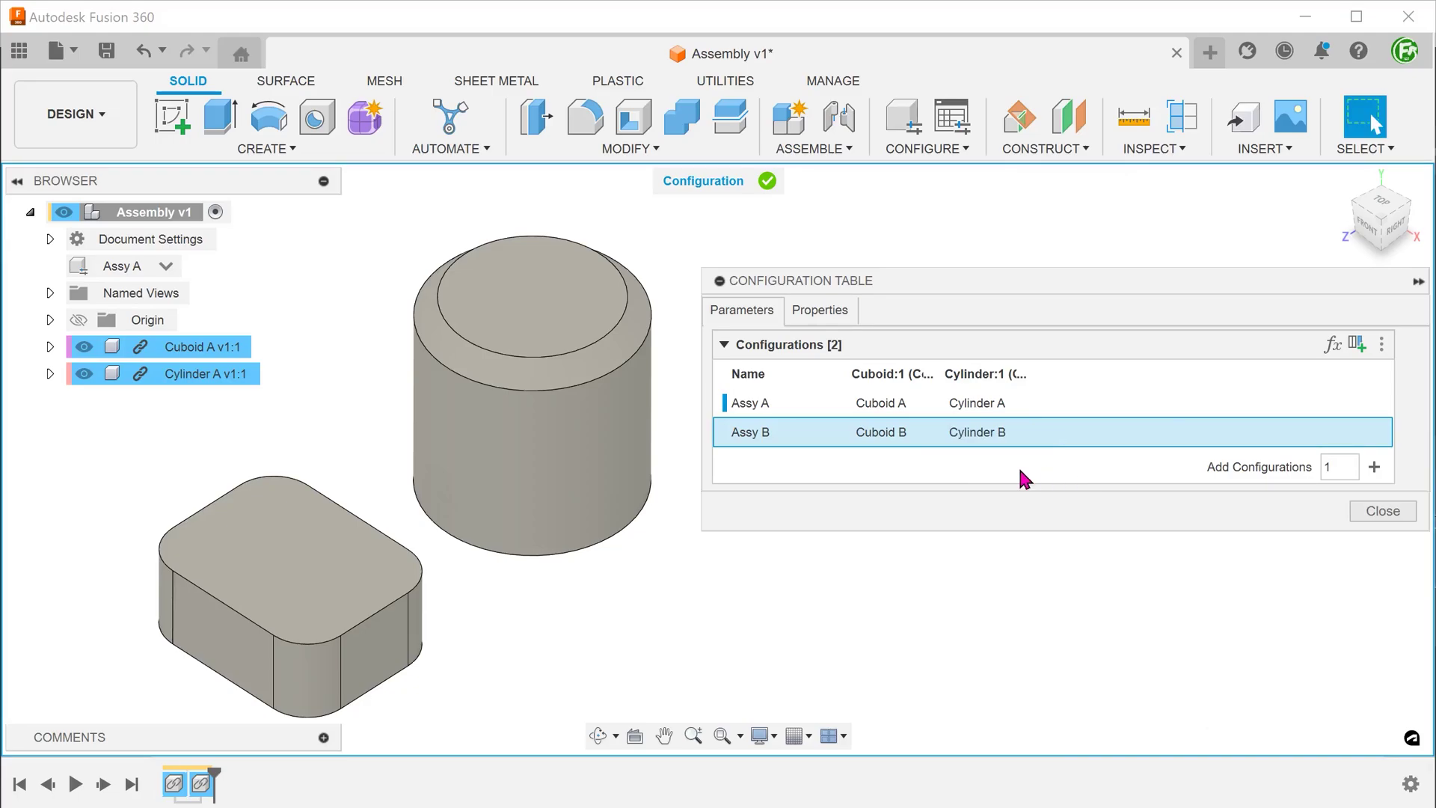
pyautogui.click(735, 436)
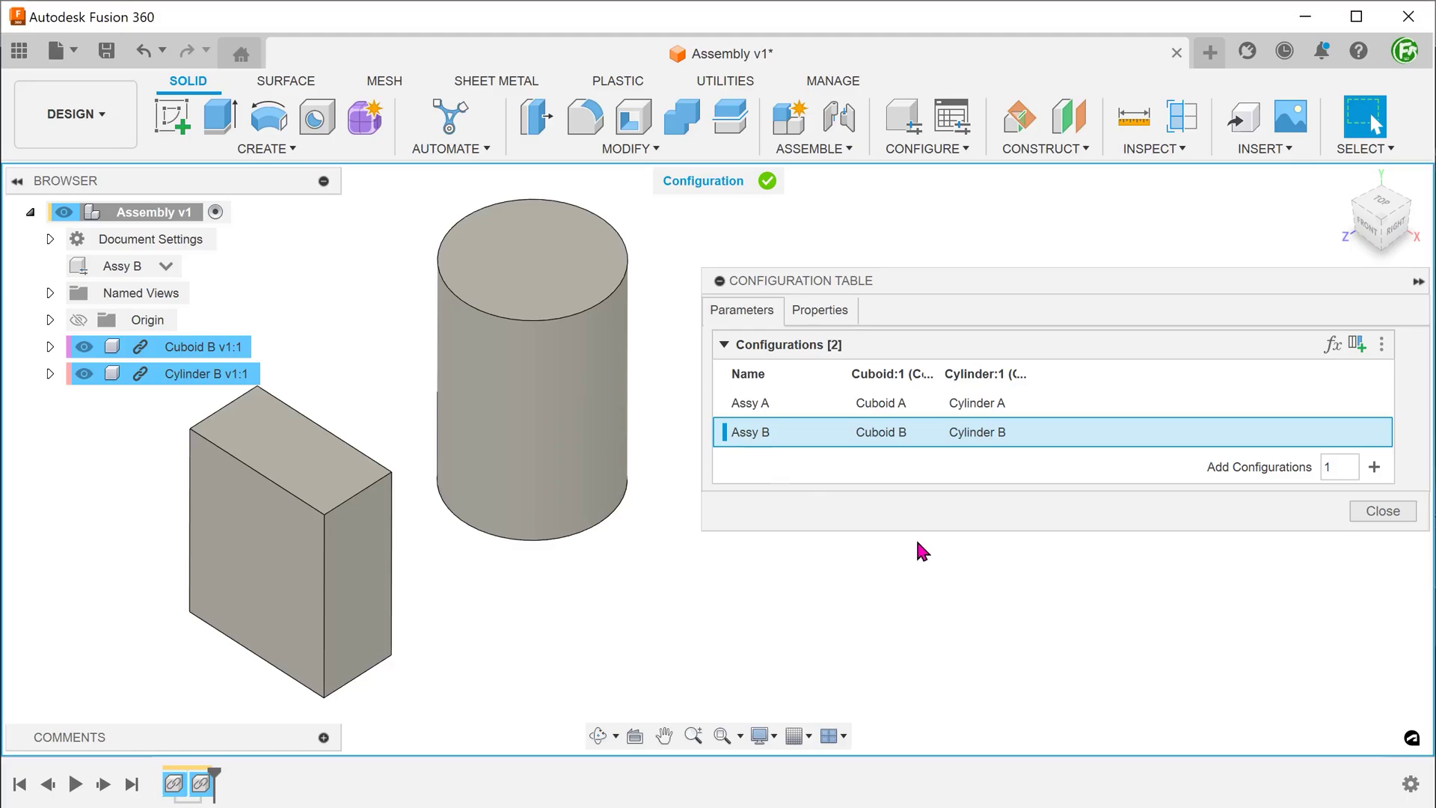
pyautogui.click(1362, 519)
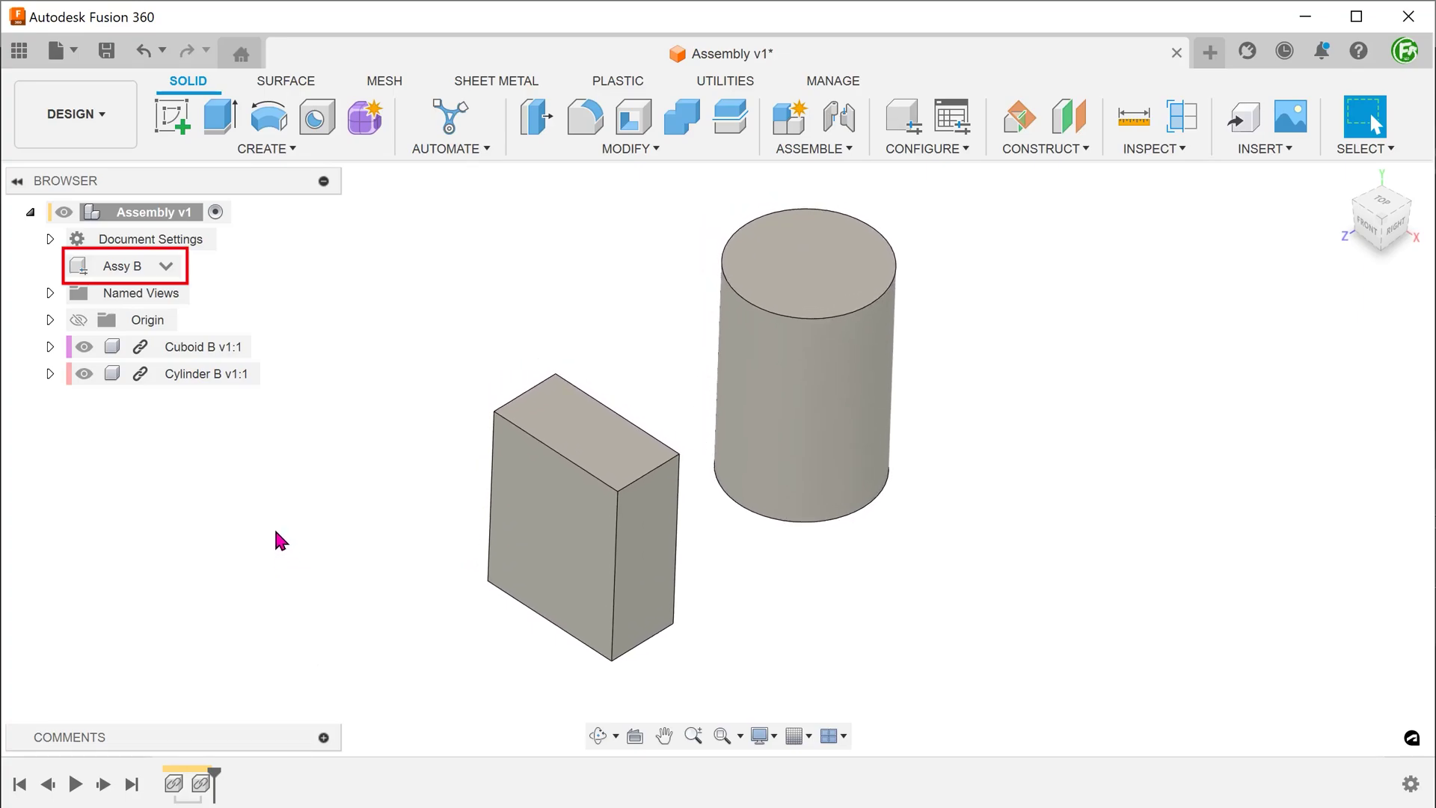
pyautogui.click(176, 272)
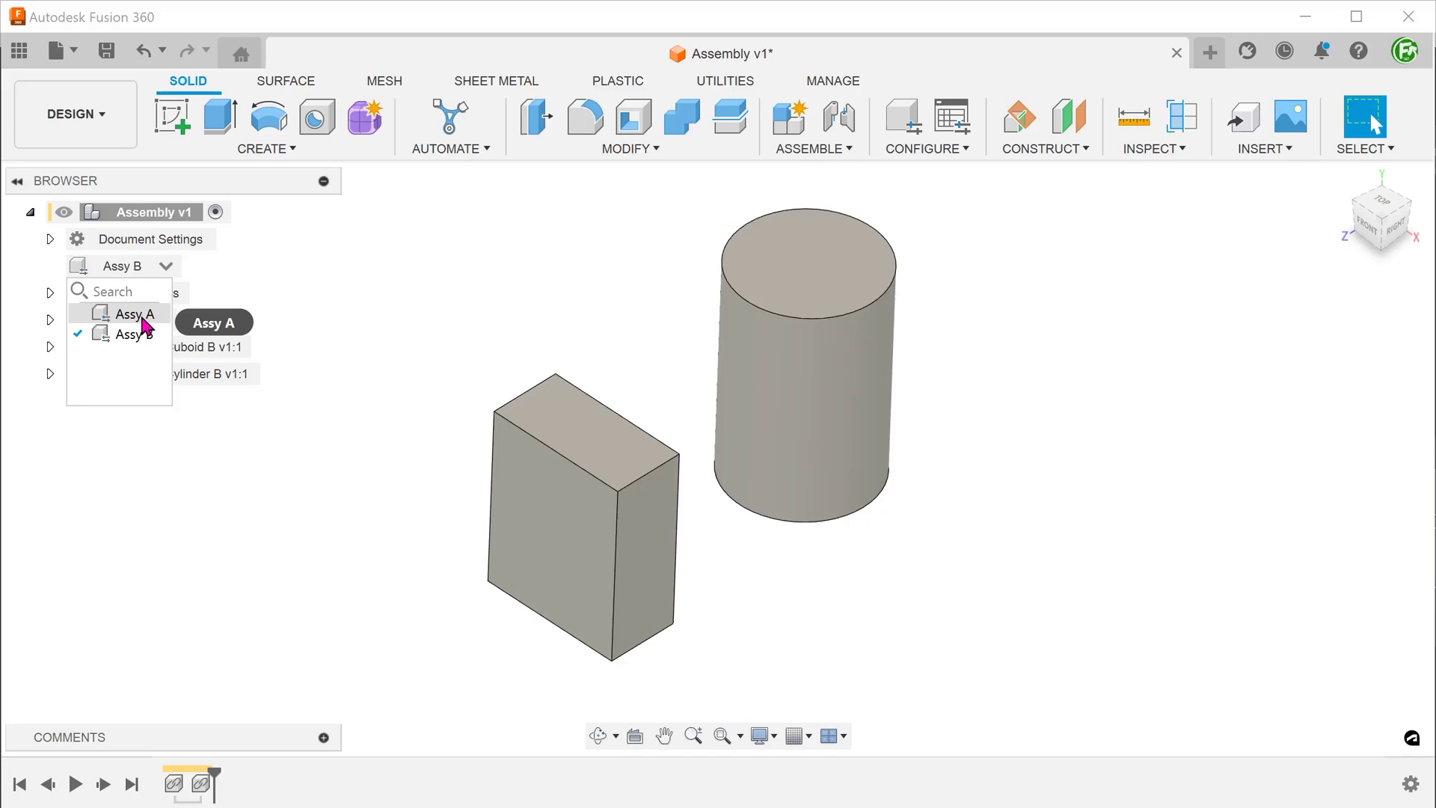
pyautogui.click(135, 315)
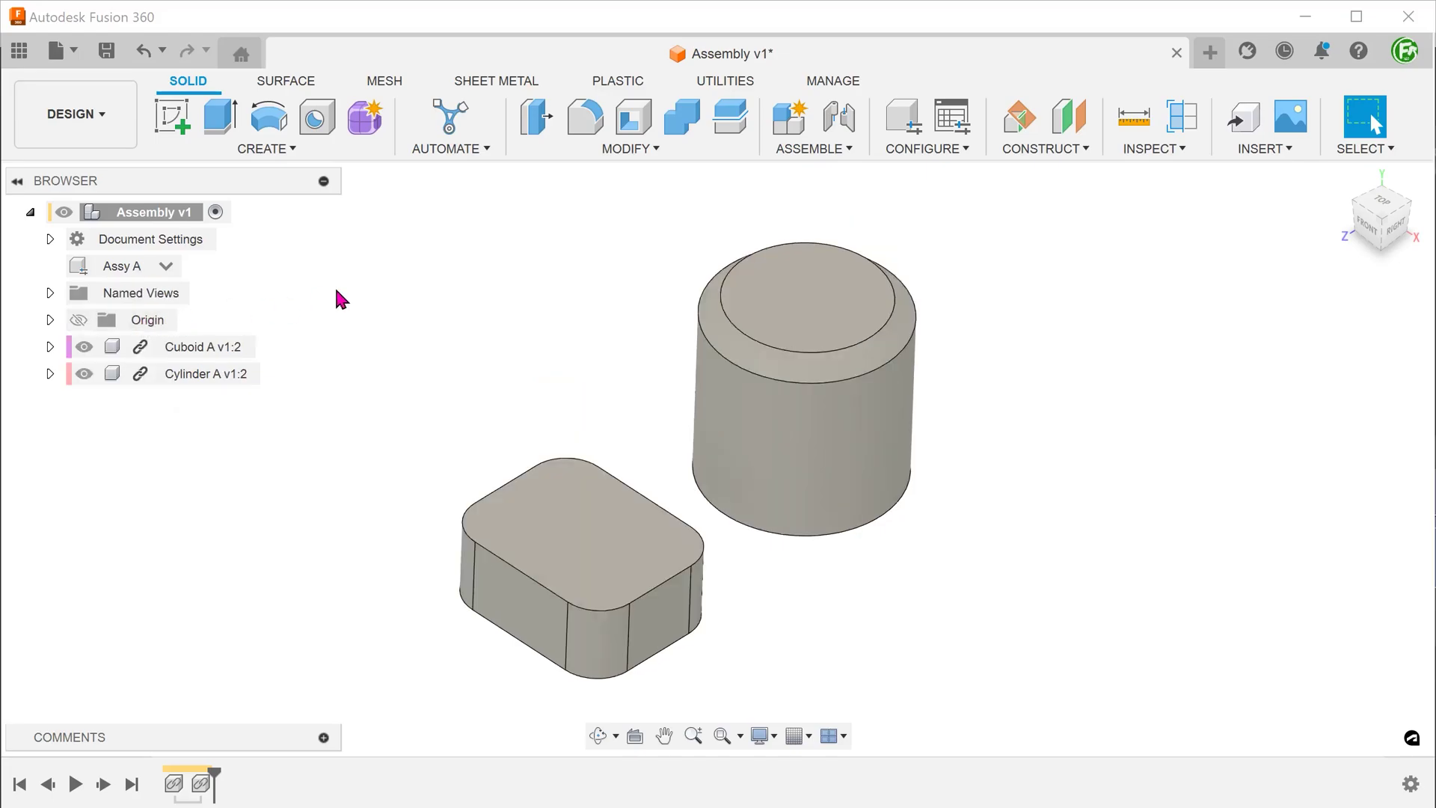
pyautogui.click(170, 266)
pyautogui.click(166, 335)
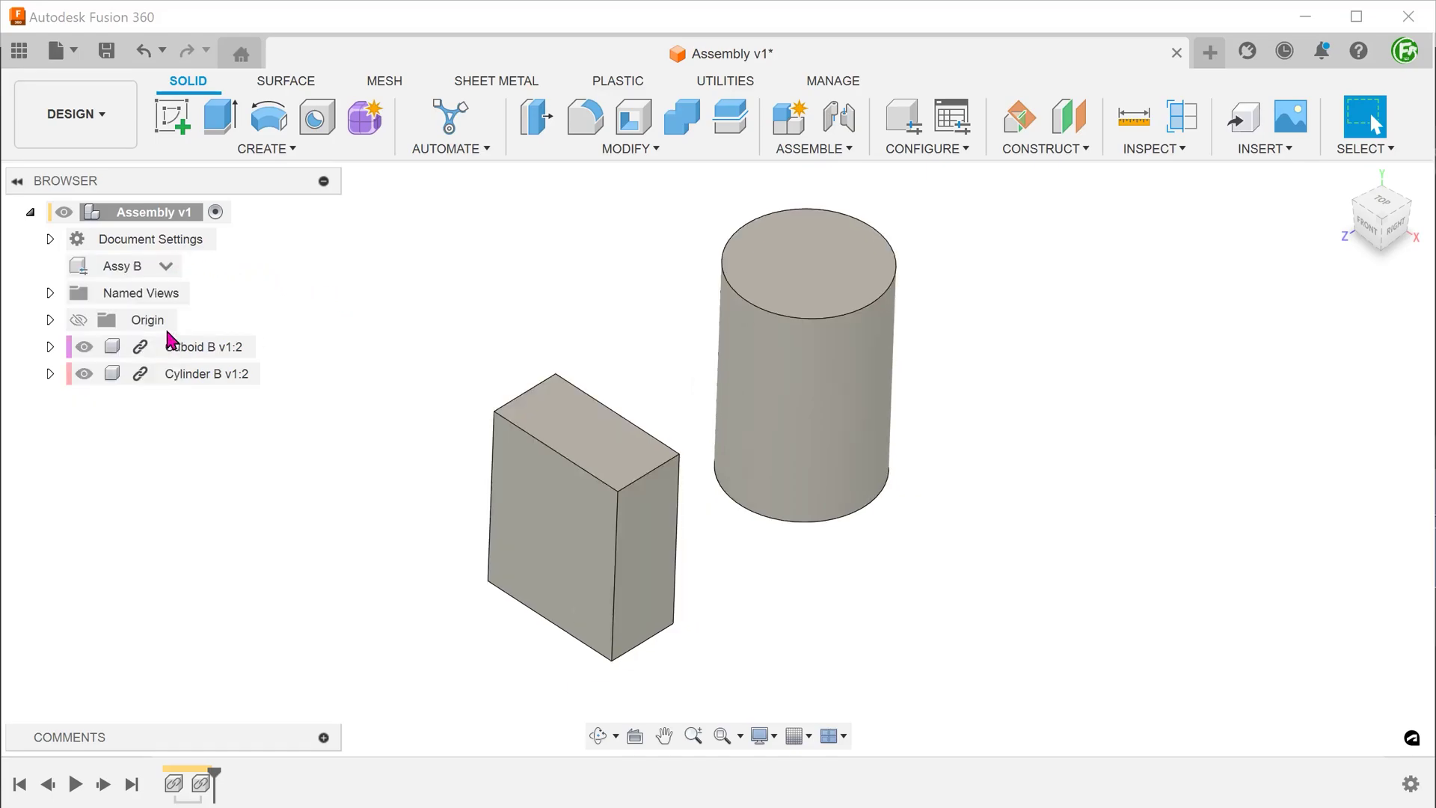
pyautogui.click(166, 266)
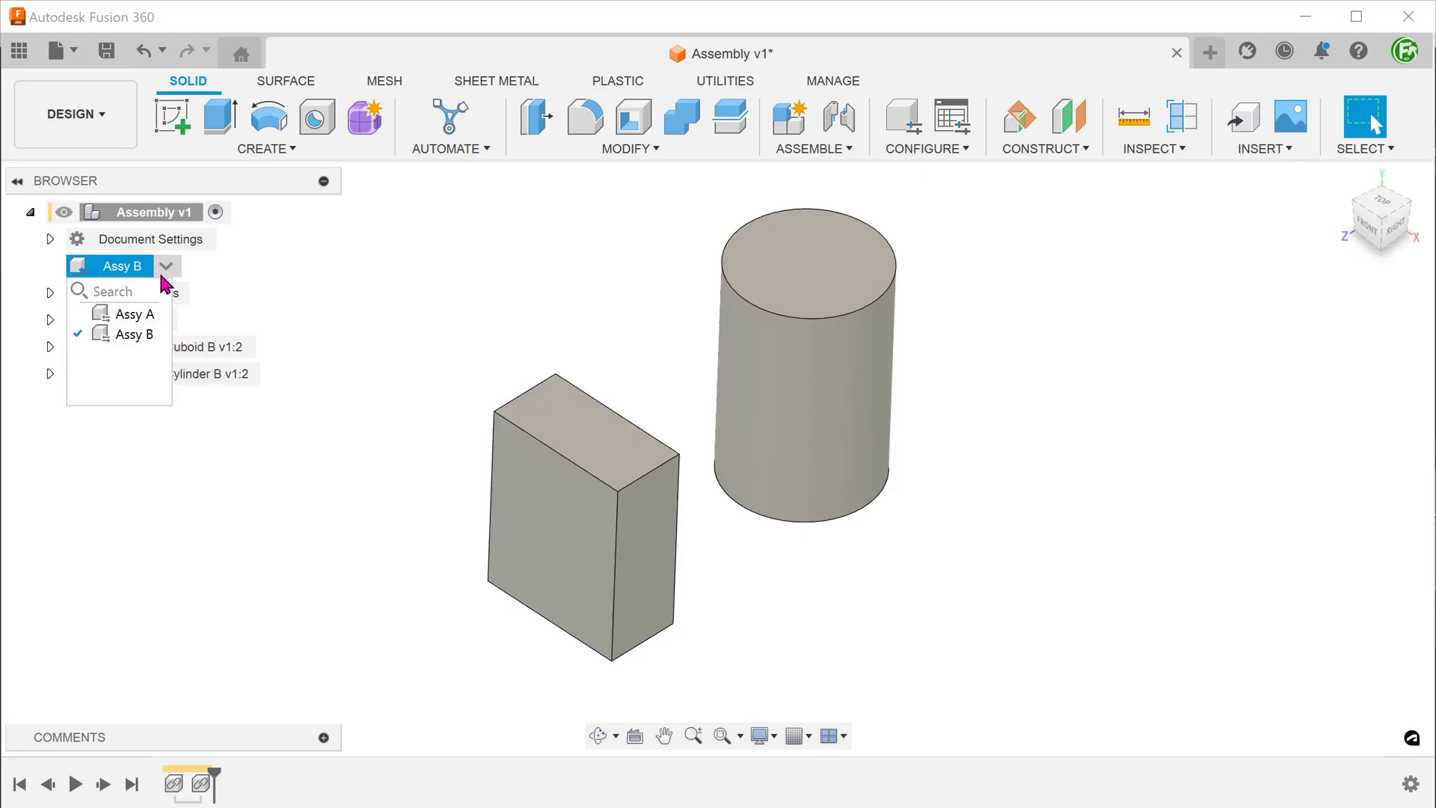
pyautogui.click(147, 316)
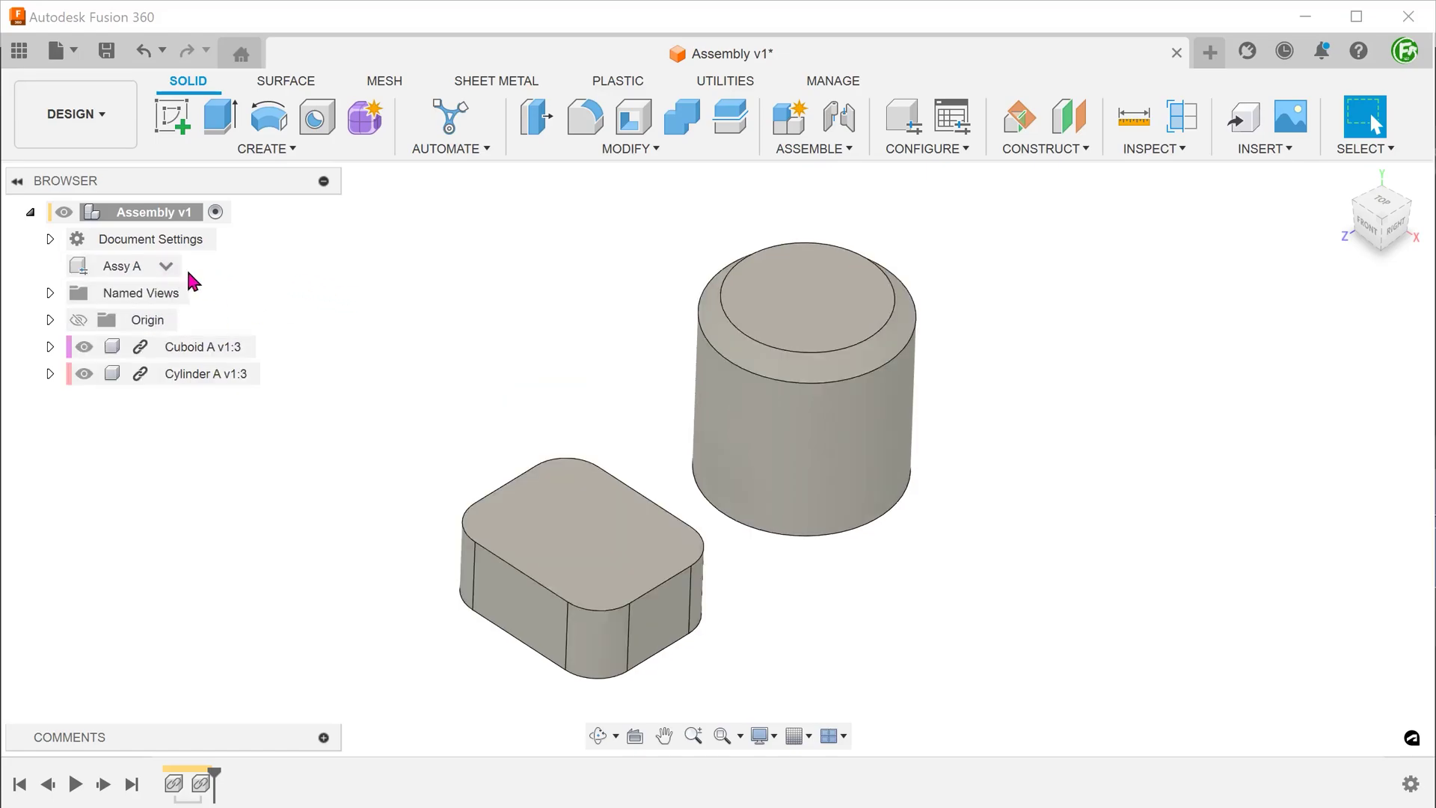
pyautogui.click(167, 266)
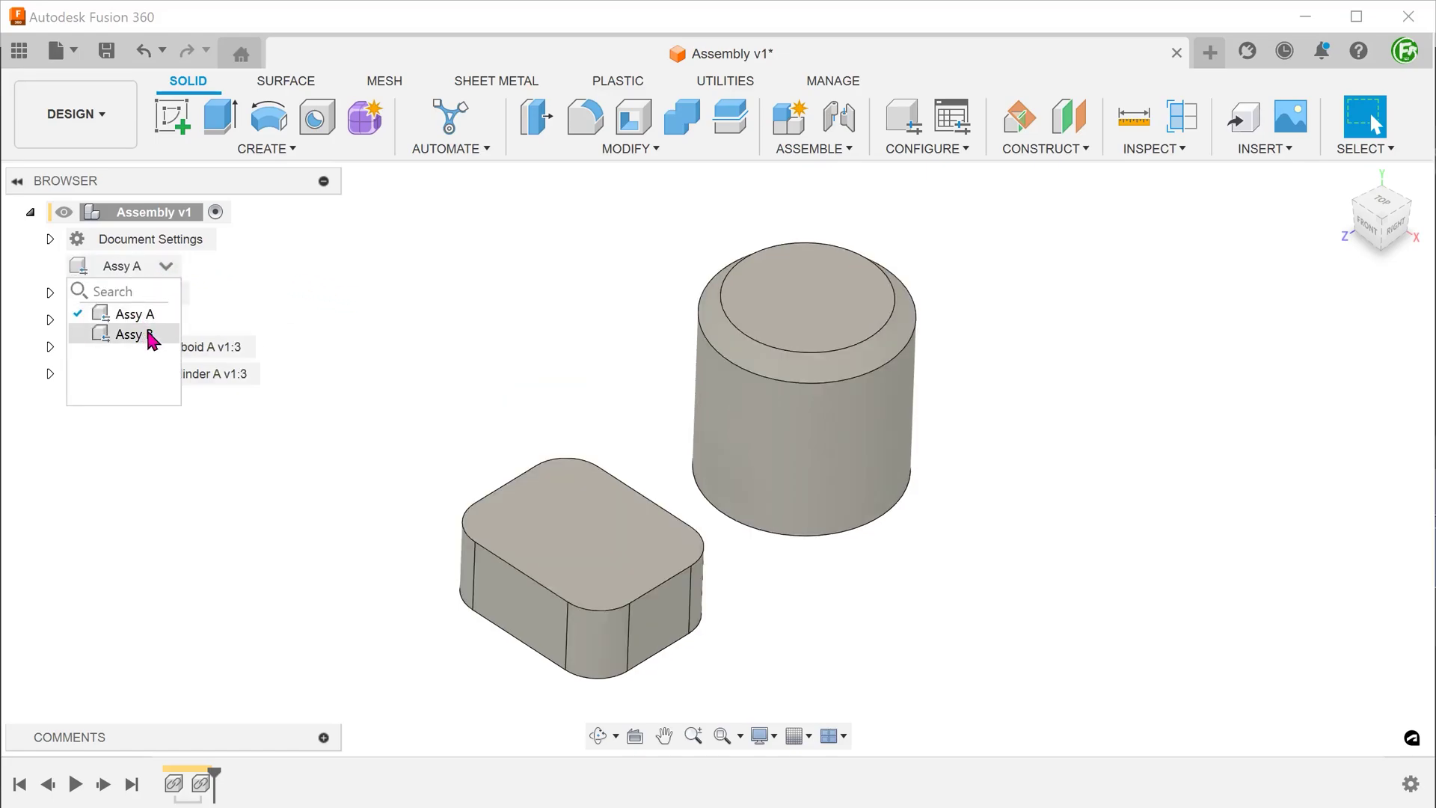